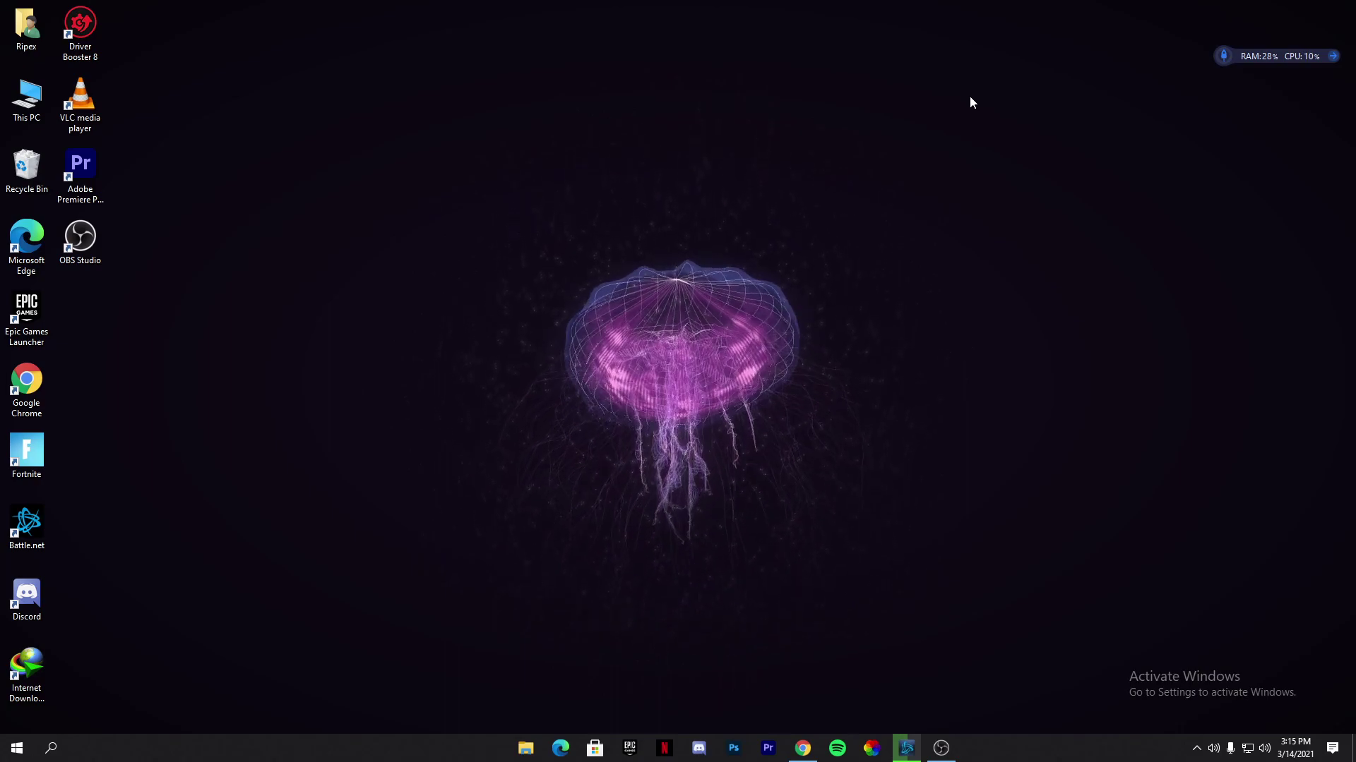
Step: In the Windows Settings privacy section, set "Let apps run in the background" to Off
click(16, 747)
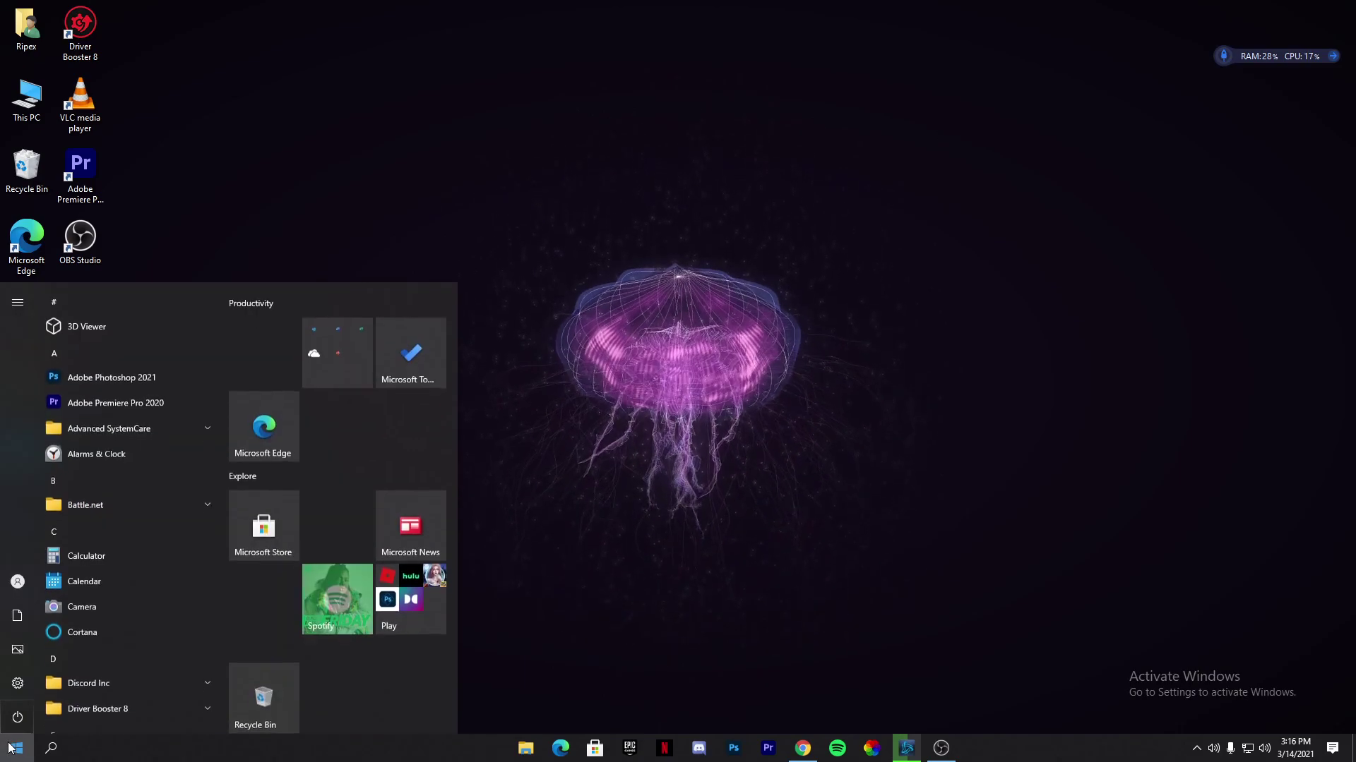
click(9, 689)
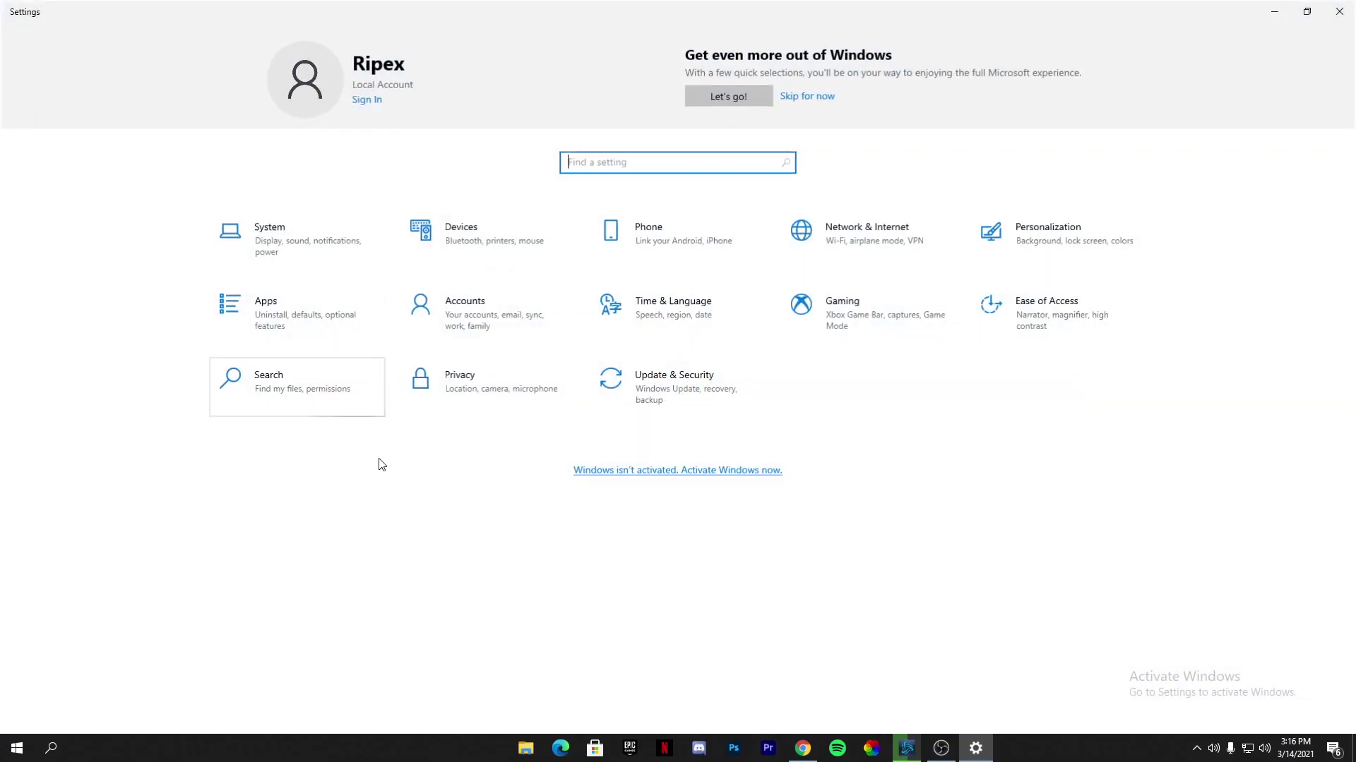
click(471, 386)
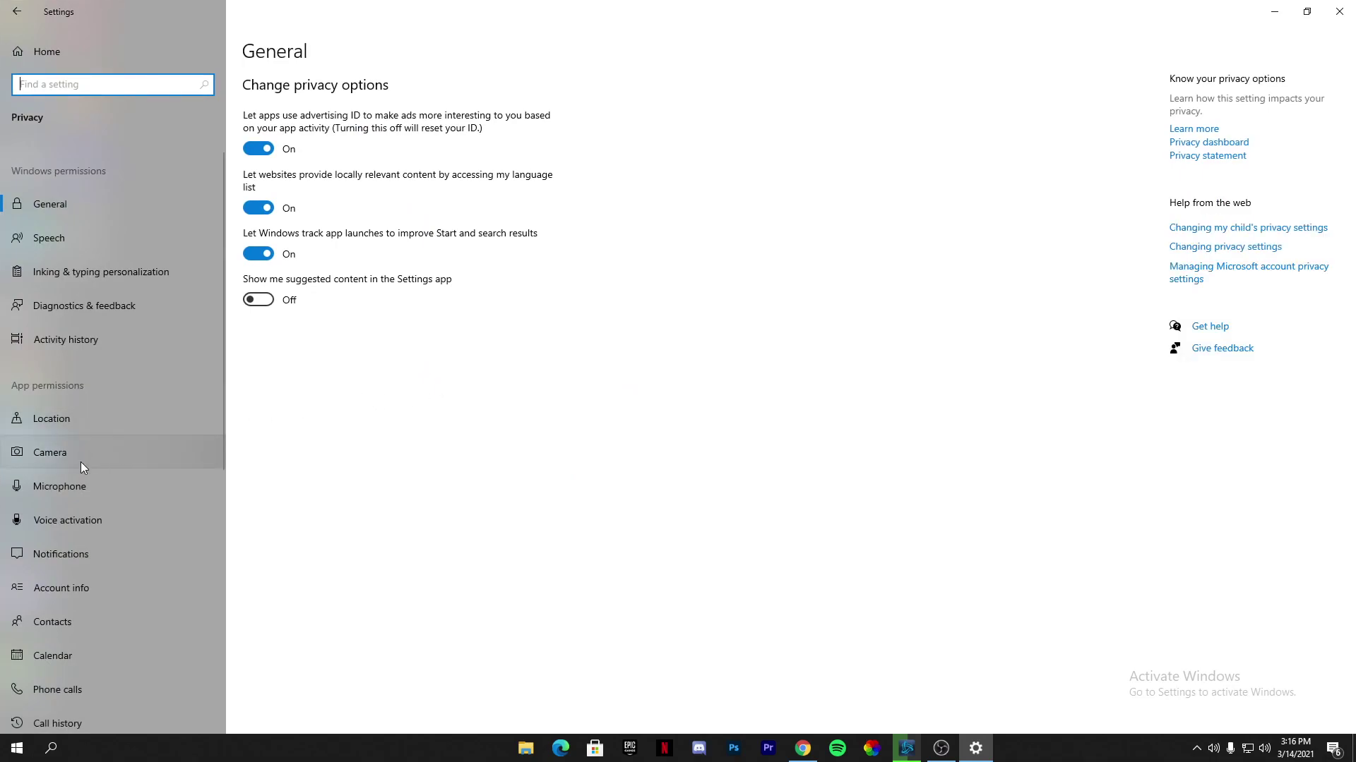
scroll(82, 459, down, 5)
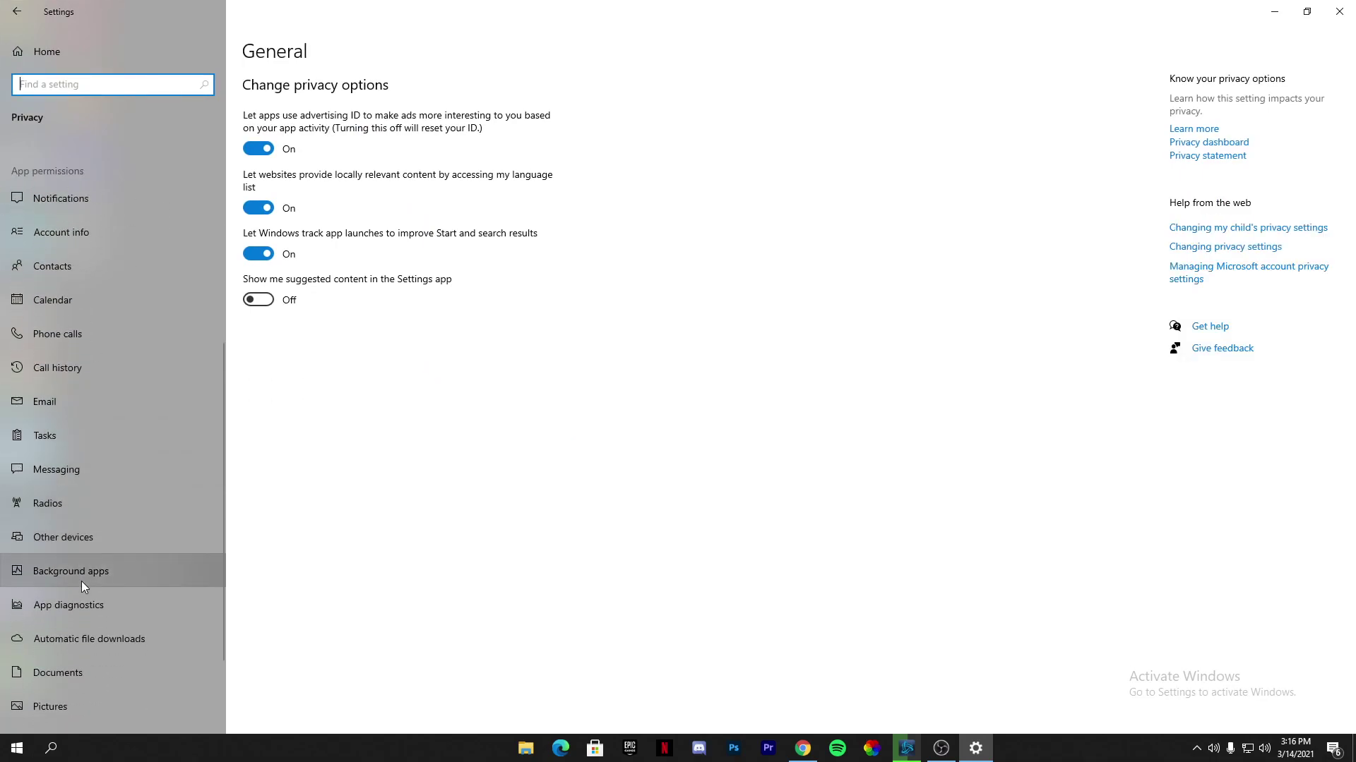
click(81, 583)
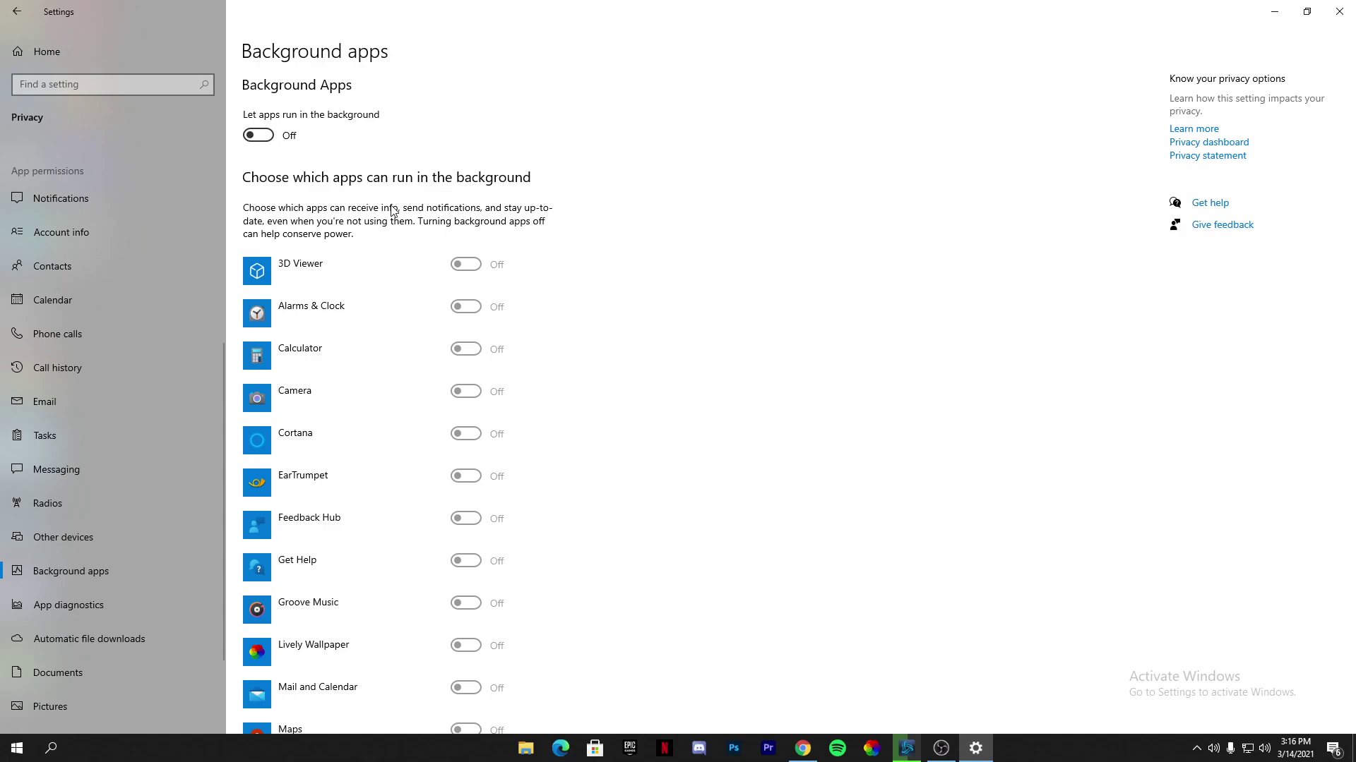
click(263, 138)
click(262, 139)
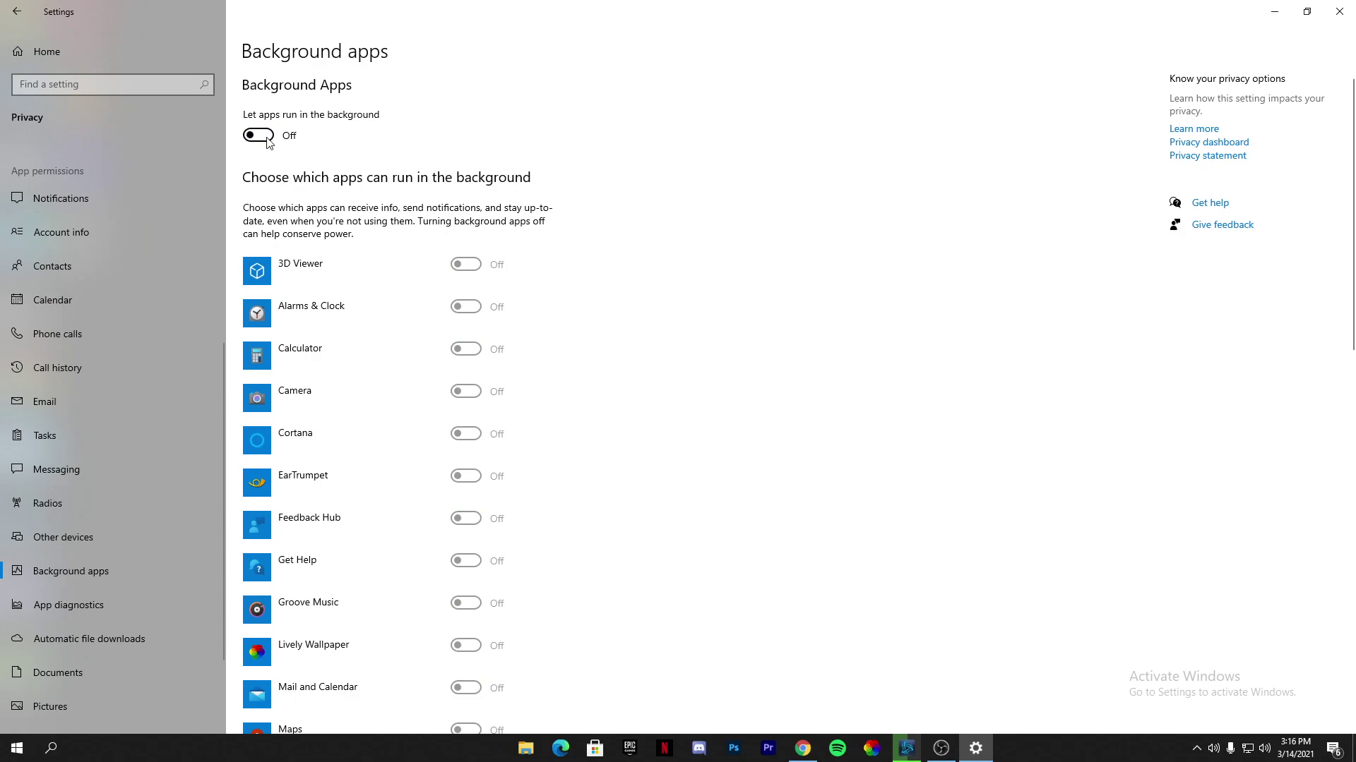
Step: In the Gaming settings for Xbox Game Bar, disable opening Game Bar with the controller button
click(38, 58)
click(844, 326)
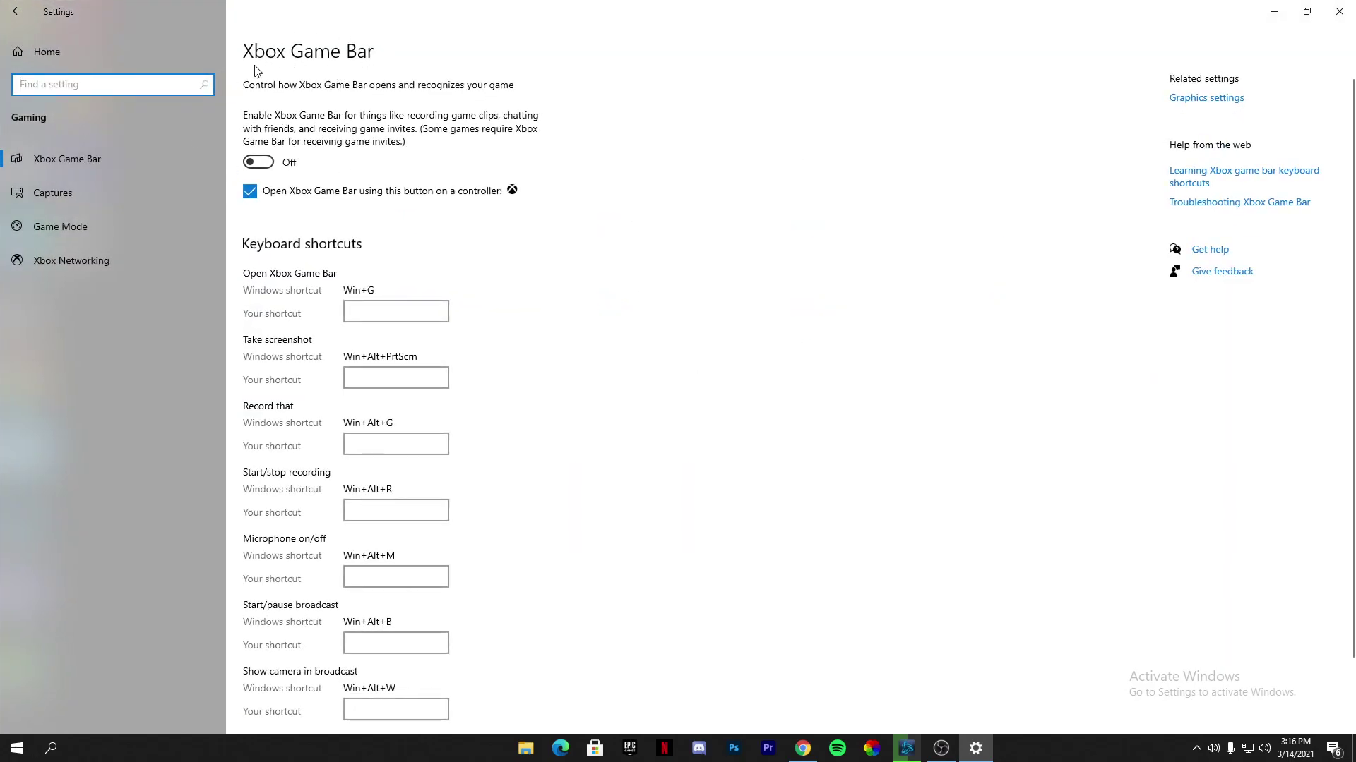
click(250, 194)
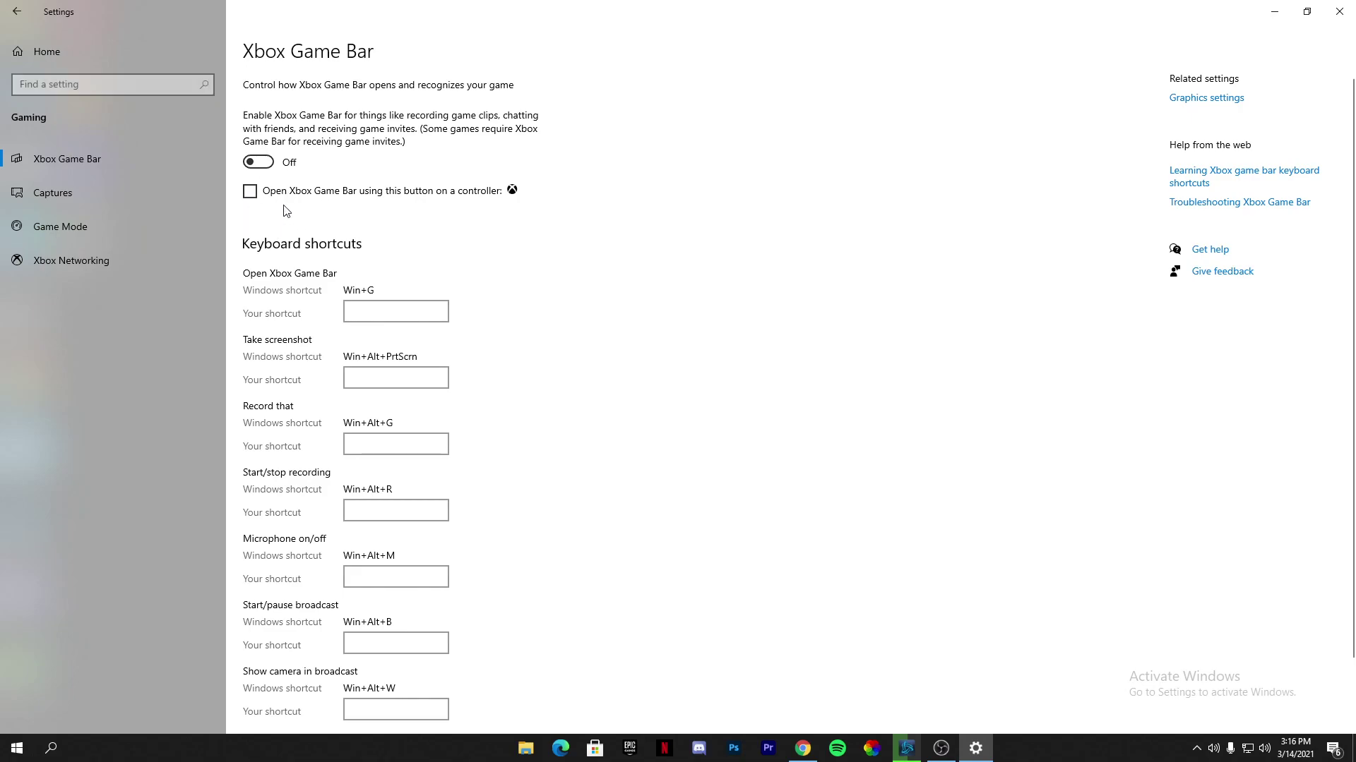
Step: Turn off audio recording in the game Captures settings and display the Game Mode setting
click(118, 200)
scroll(289, 199, down, 1)
scroll(289, 198, down, 1)
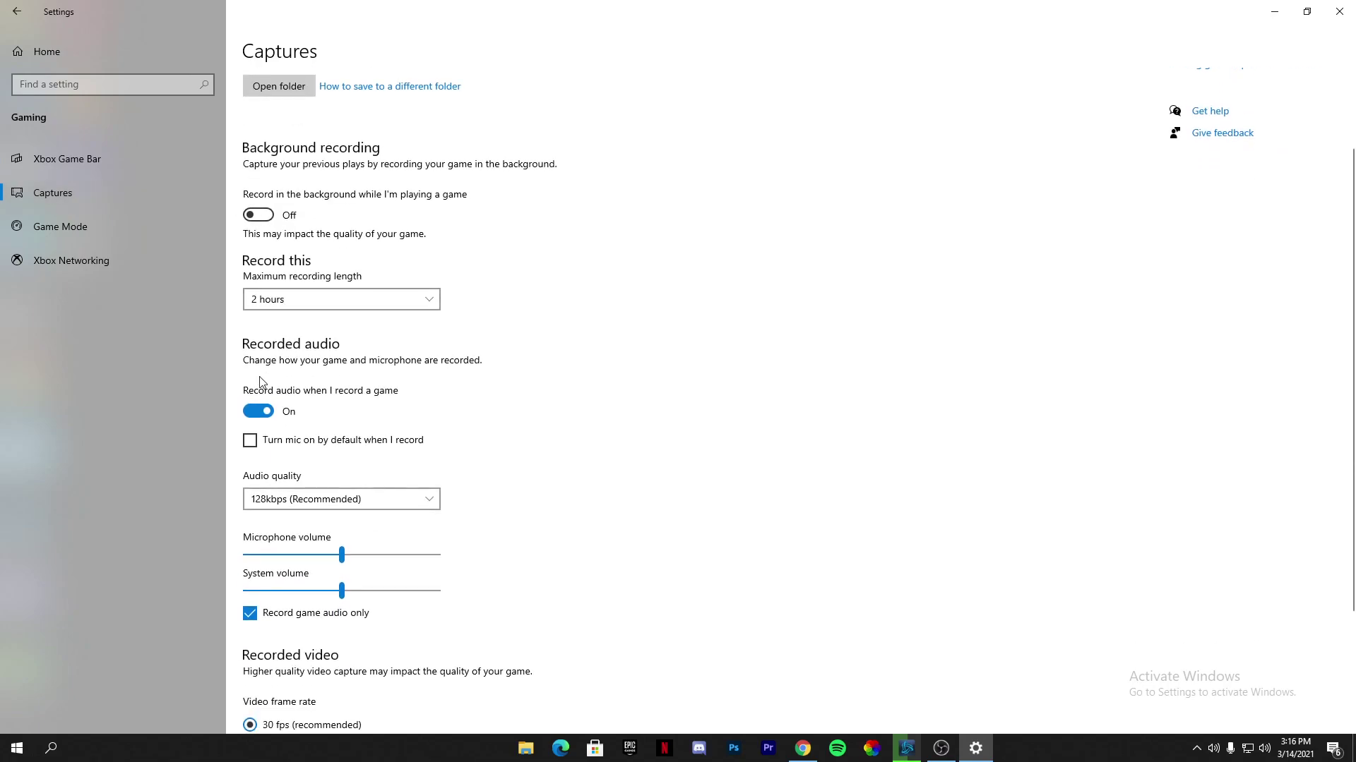
click(260, 408)
click(256, 691)
scroll(381, 289, up, 1)
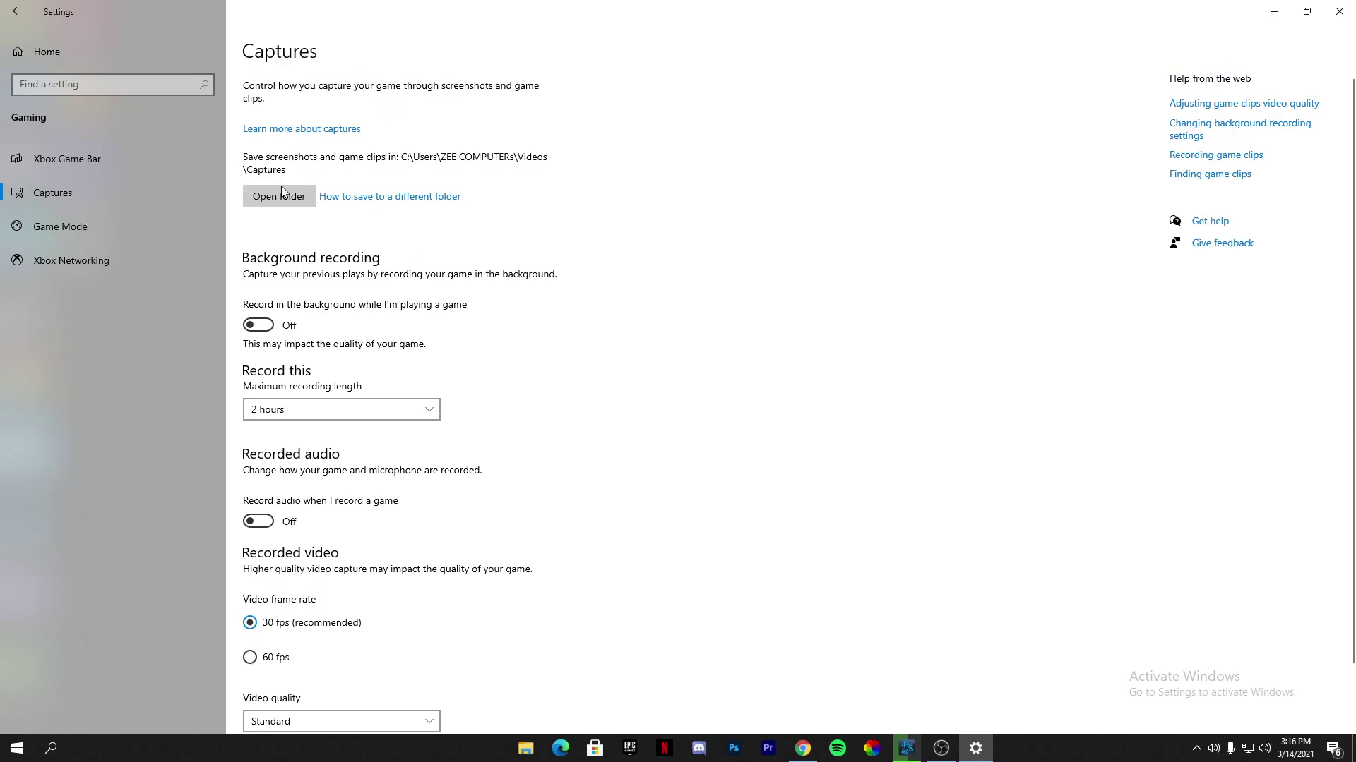
click(73, 236)
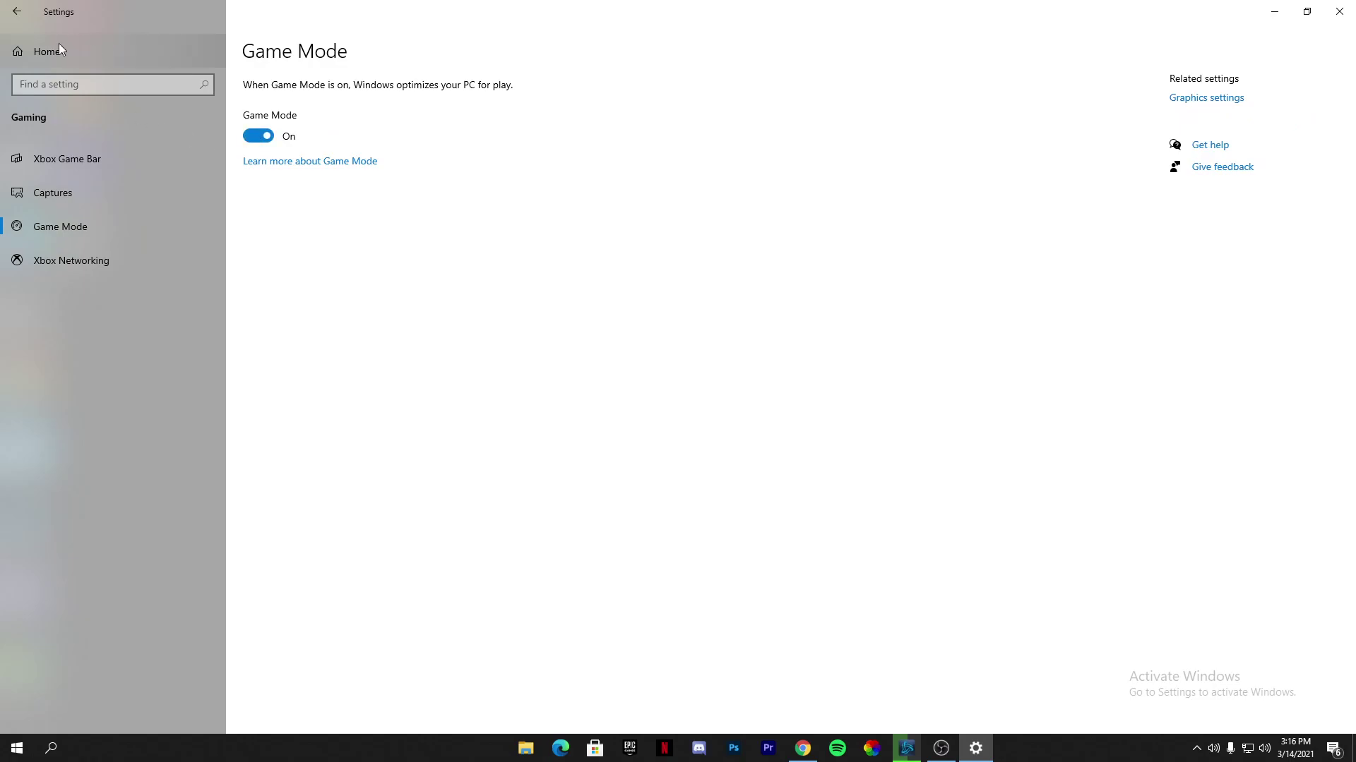
Step: Start a check for Windows updates from the Update & Security settings
click(89, 58)
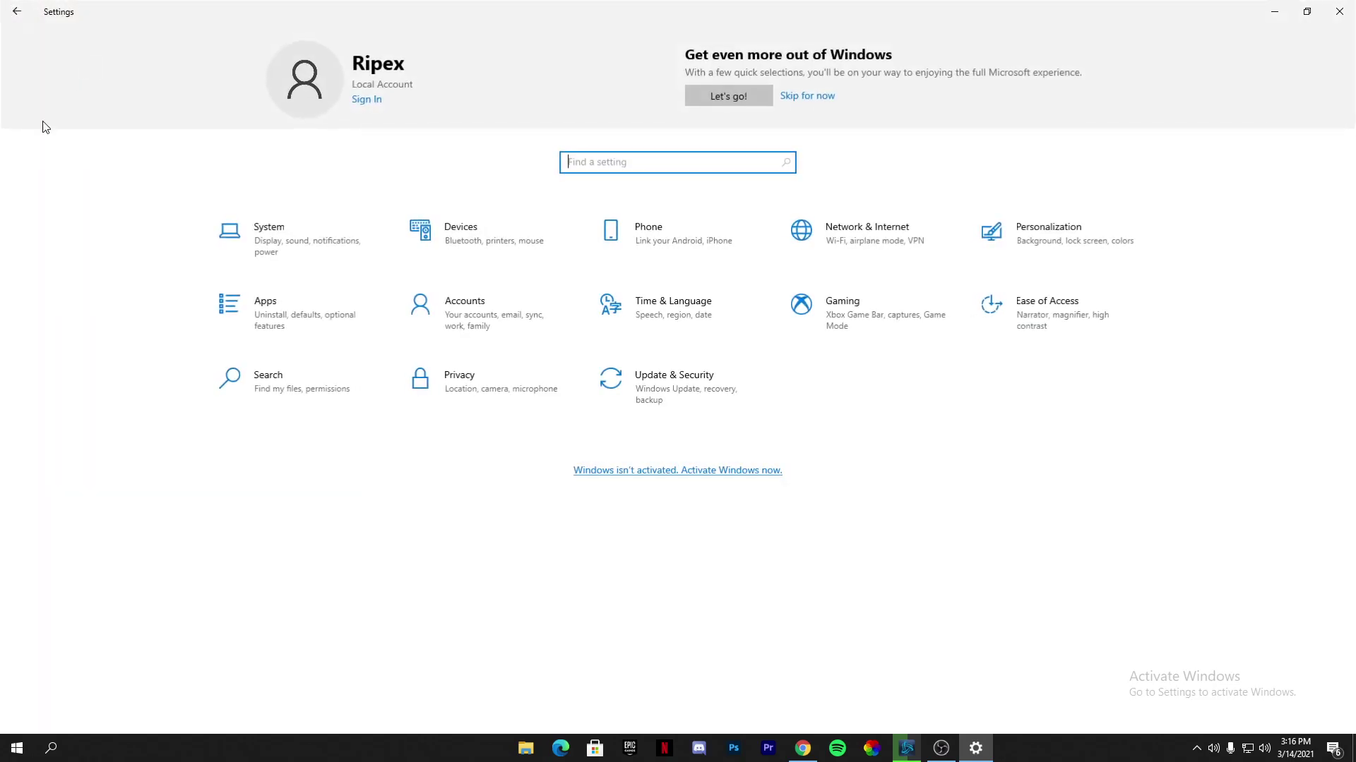
click(629, 379)
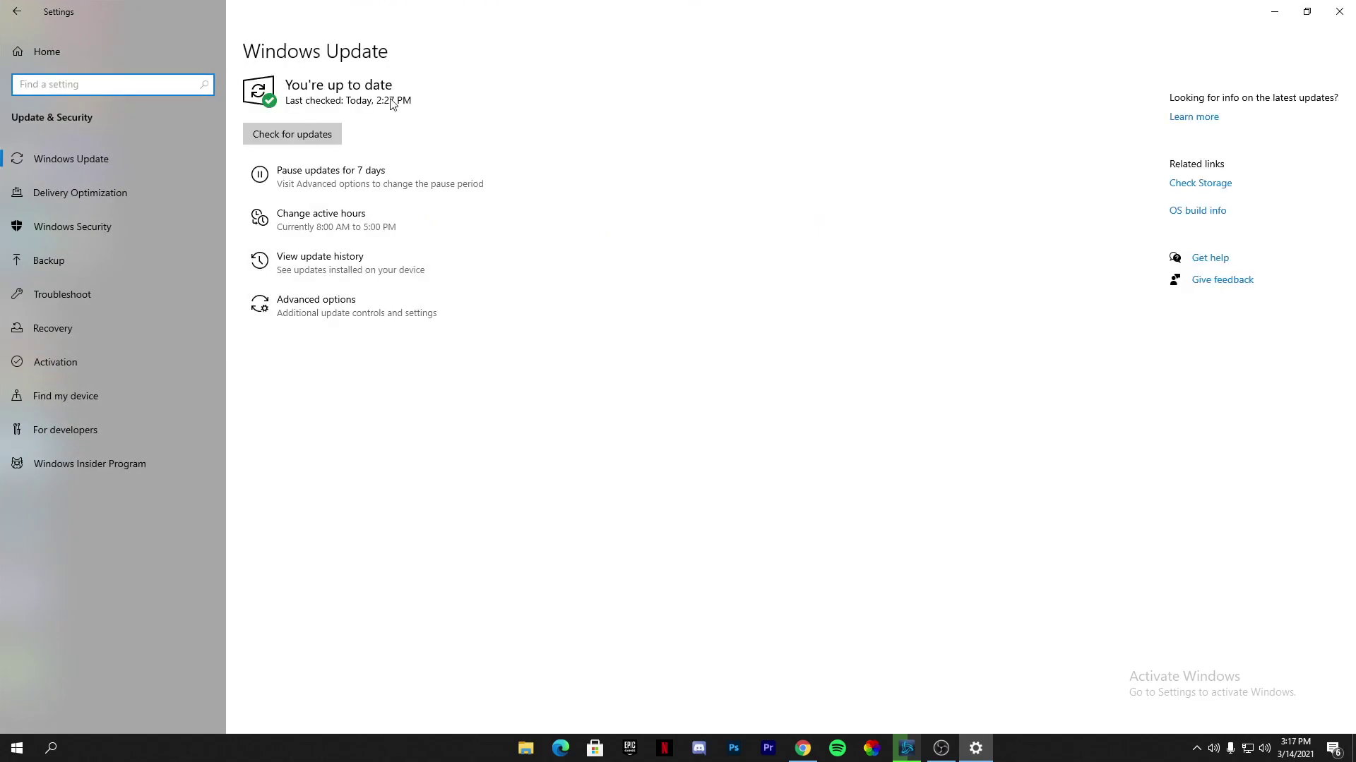
click(288, 139)
click(295, 142)
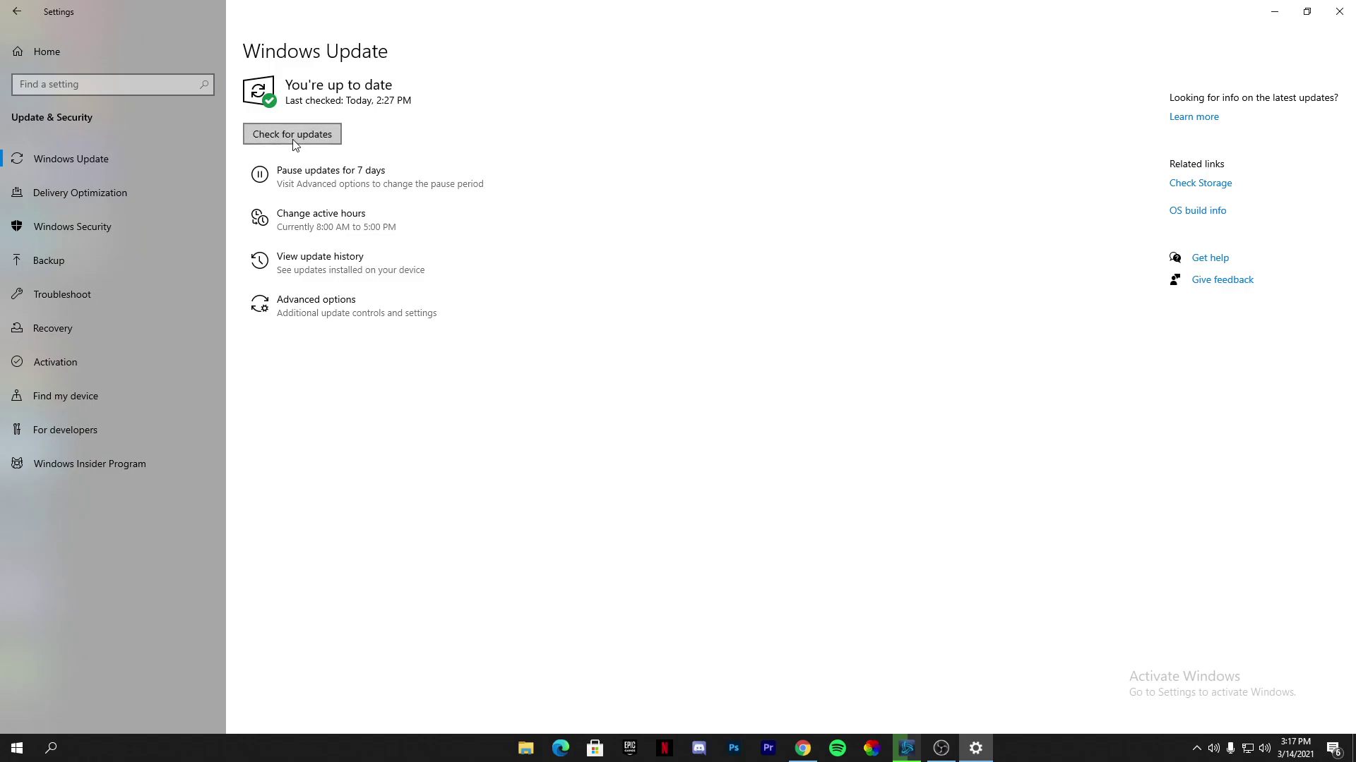
click(328, 148)
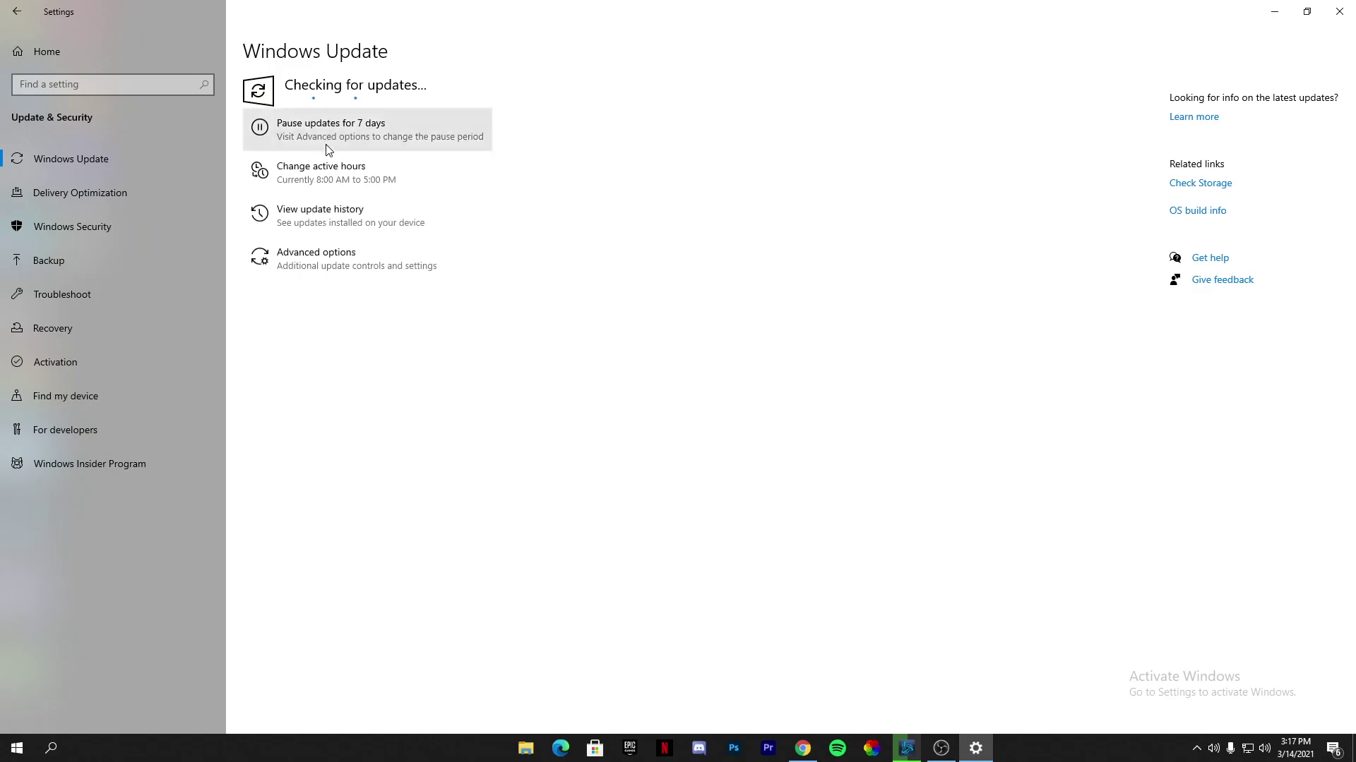
Step: Set "Allow downloads from other PCs" to Off in Delivery Optimization and close Settings
click(116, 190)
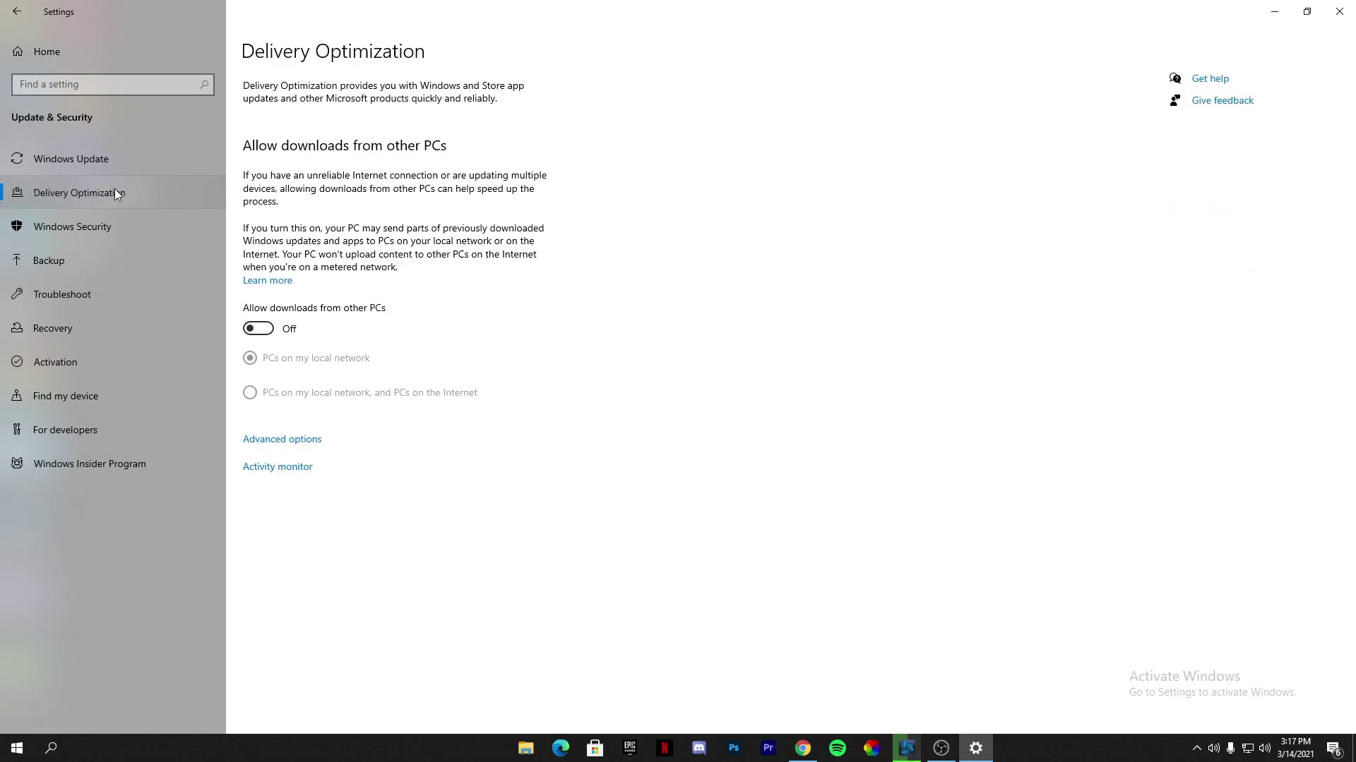
click(259, 329)
click(260, 329)
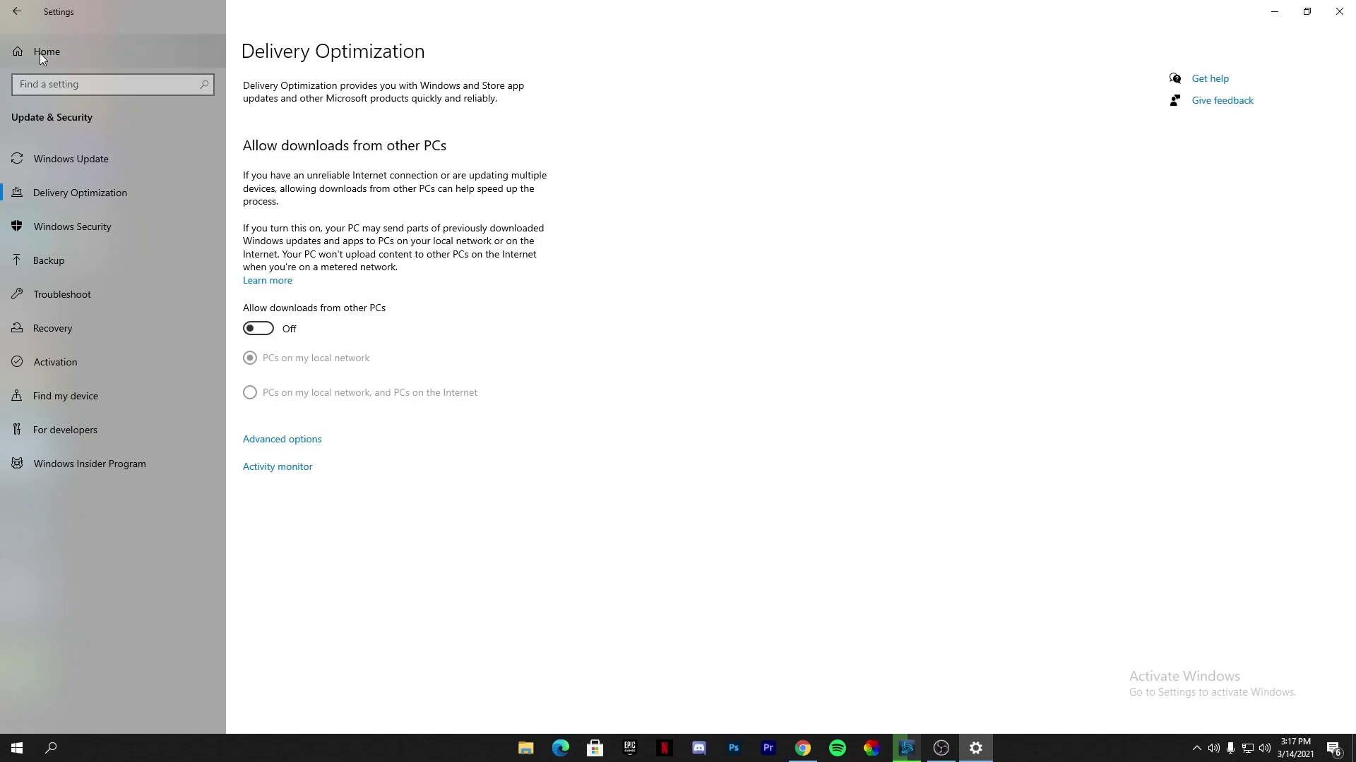
click(1339, 11)
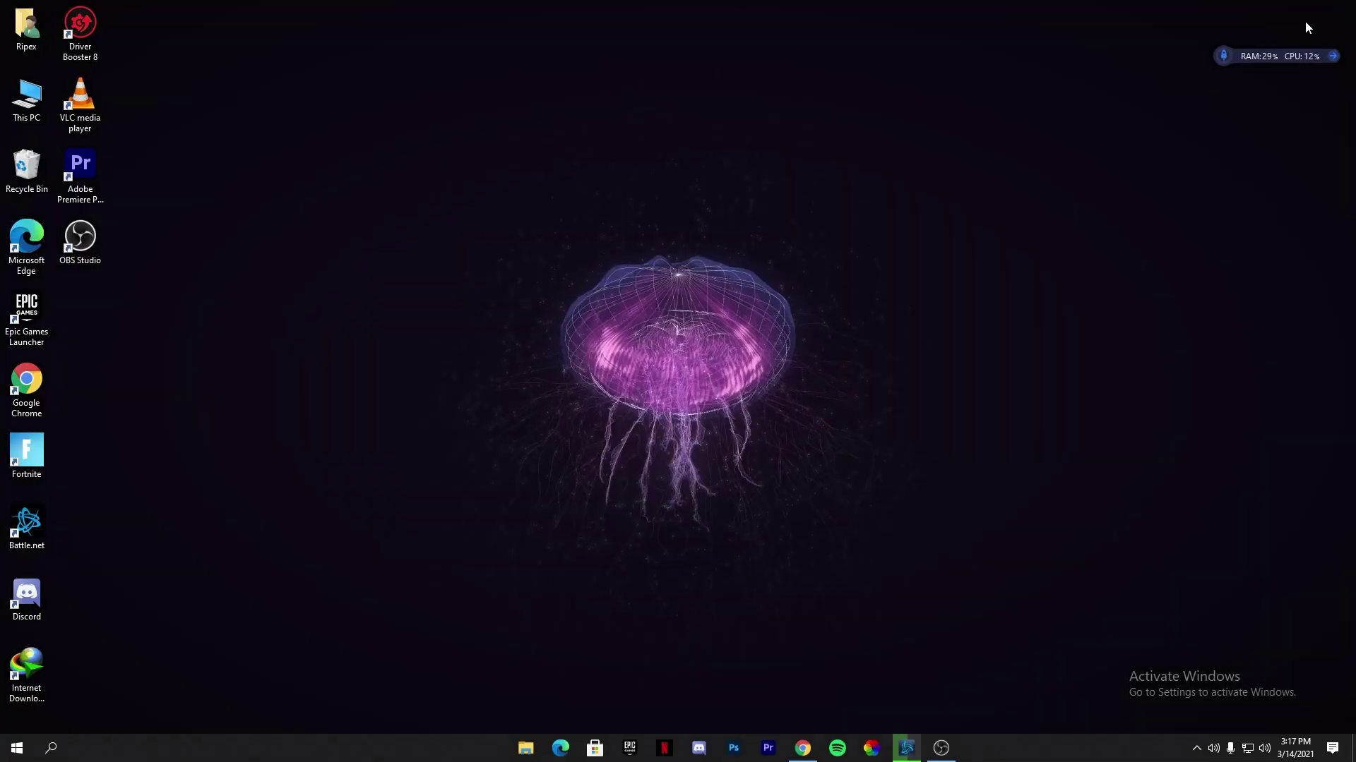
Step: In the Performance Options of This PC, apply custom visual effects with only control animations, thumbnails instead of icons and smooth font edges enabled
right_click(12, 101)
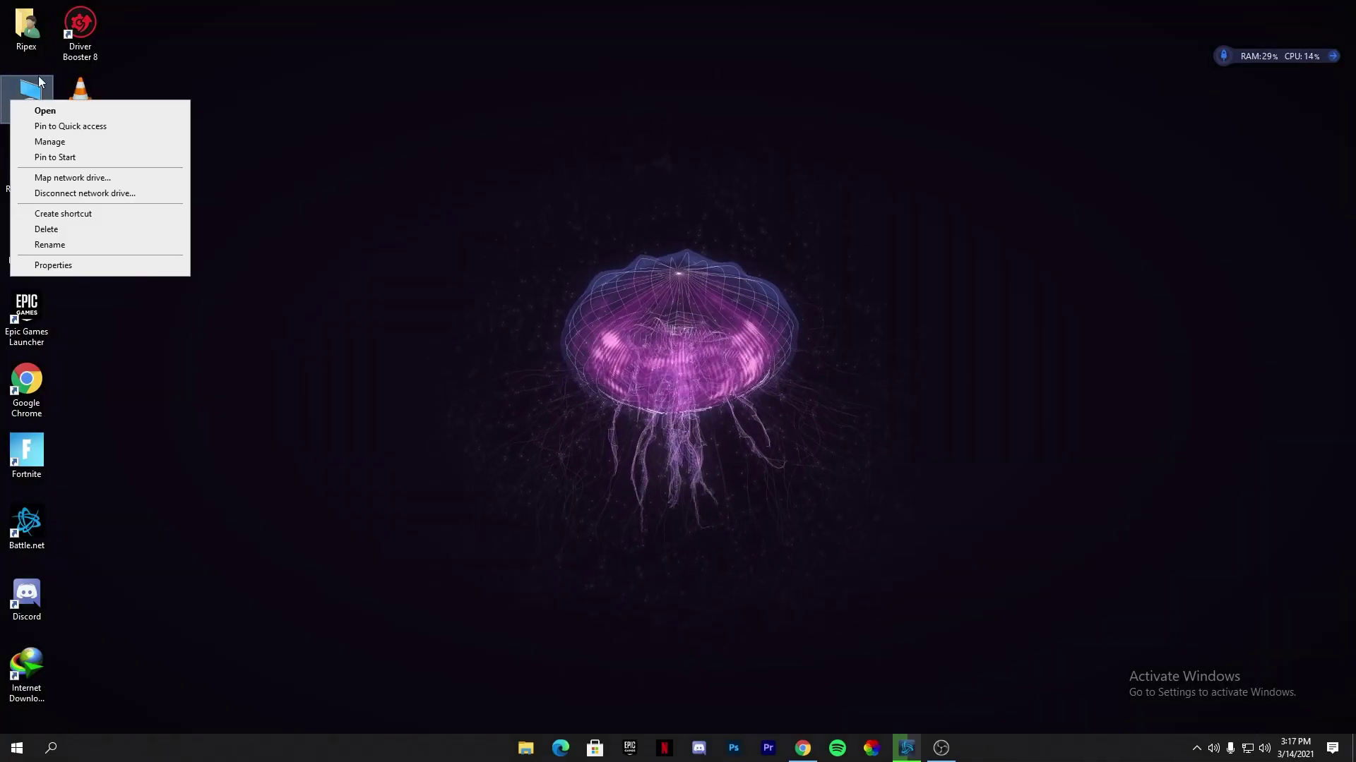
click(52, 266)
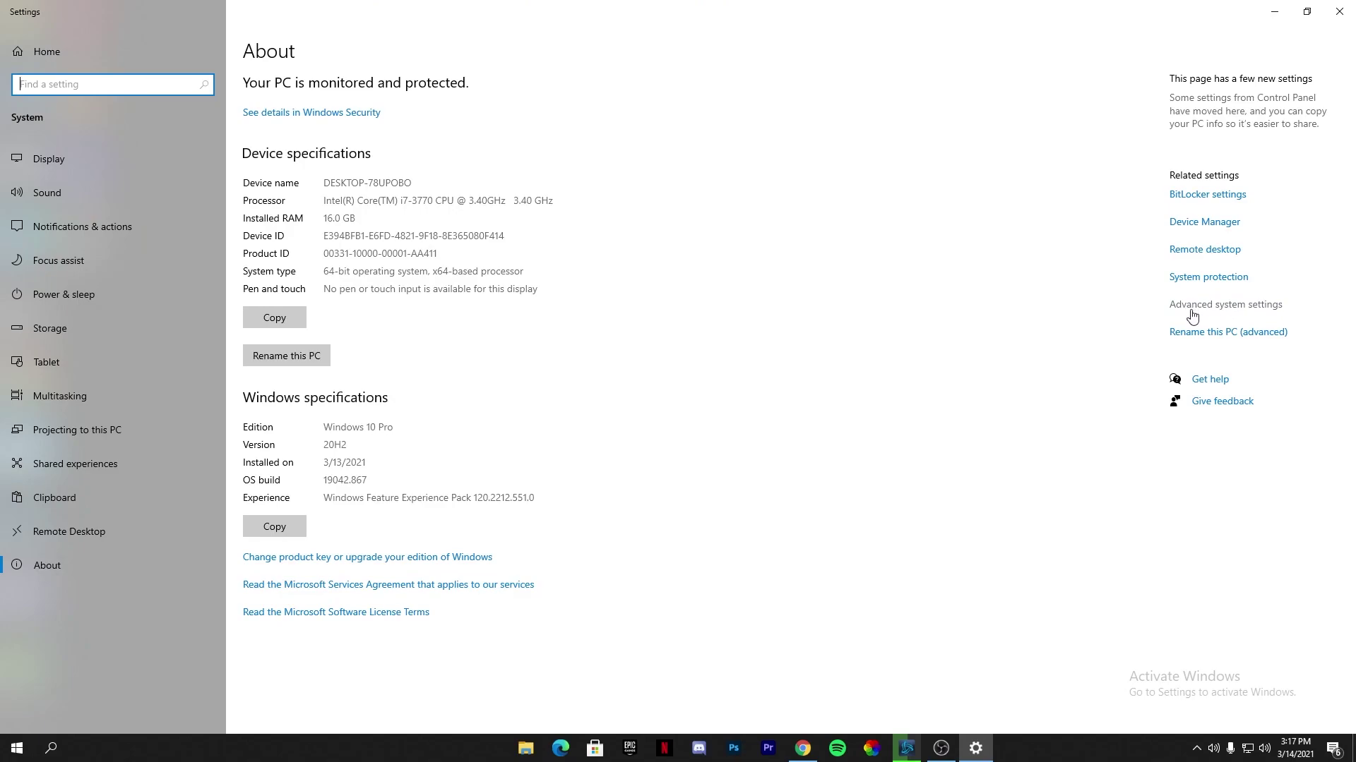
click(1217, 308)
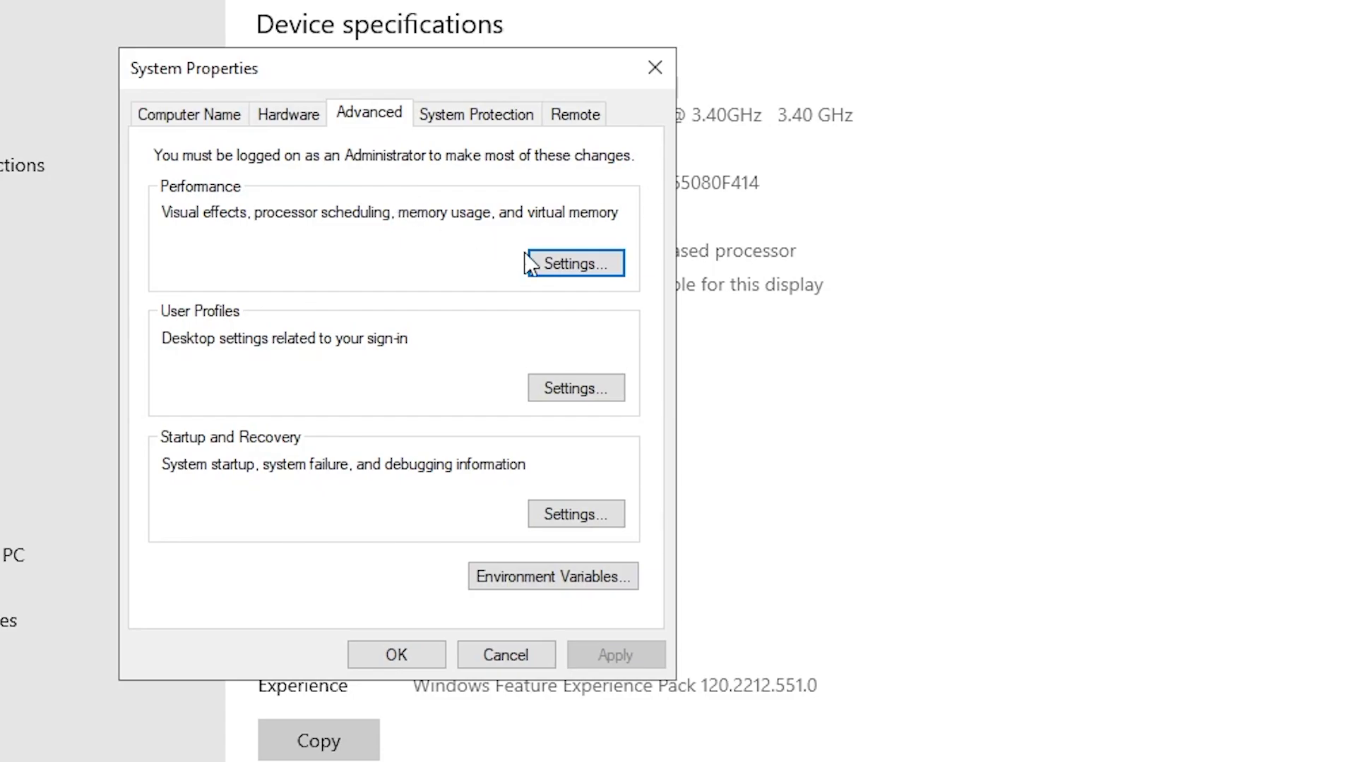
click(585, 268)
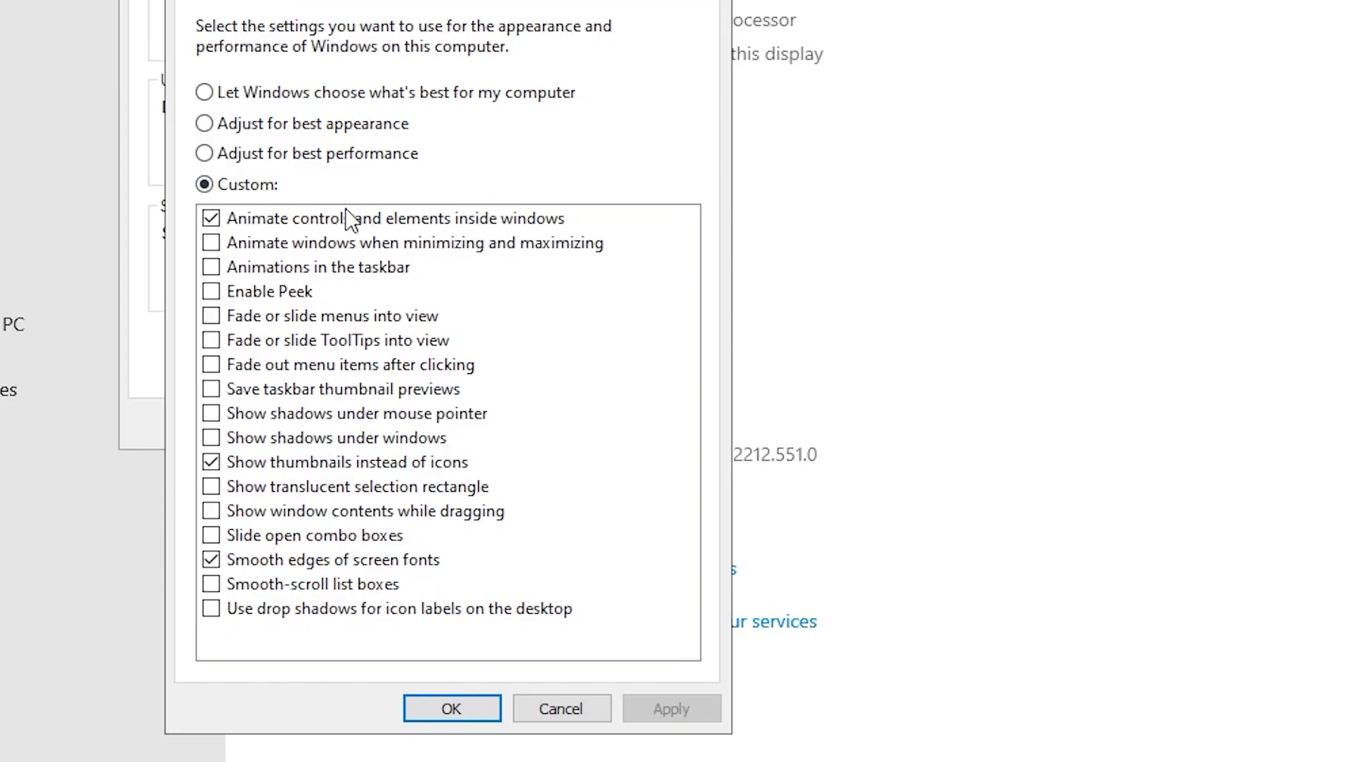
click(211, 219)
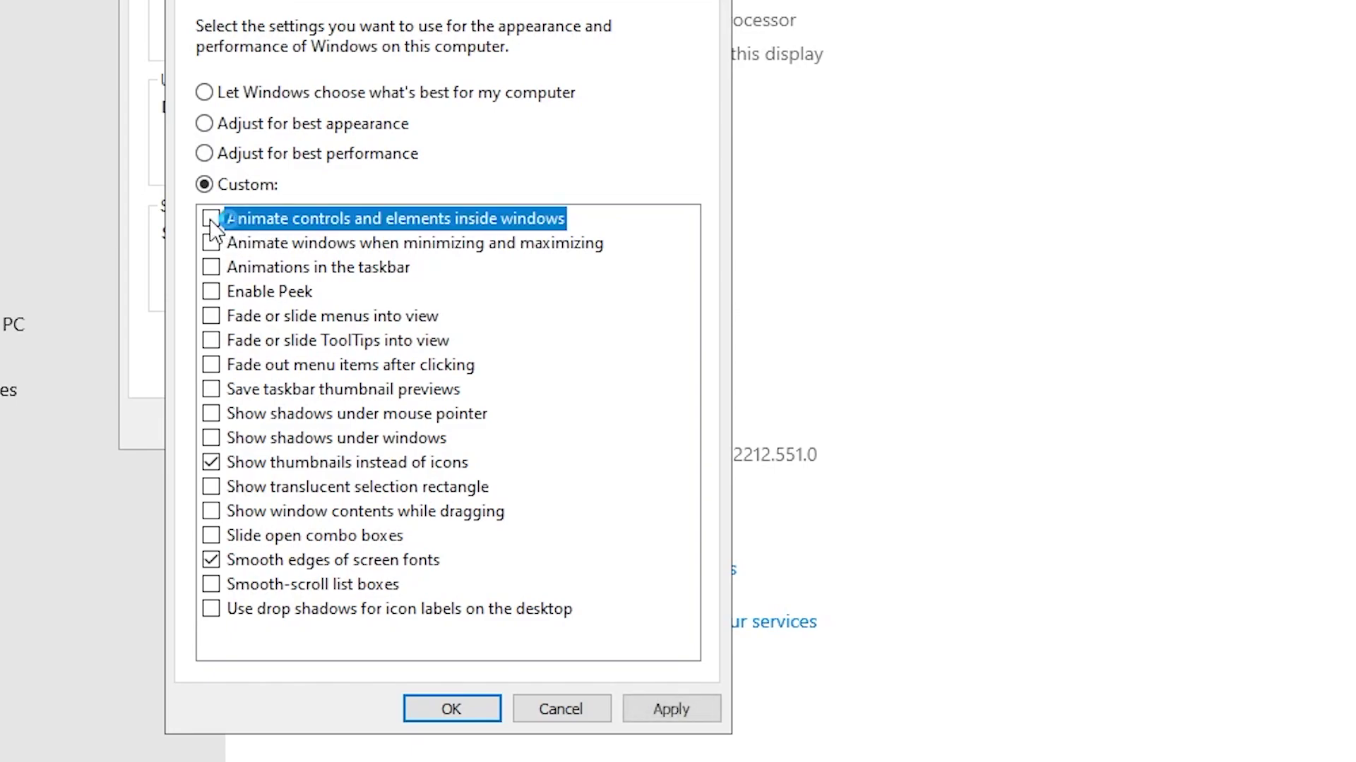
click(215, 219)
click(671, 709)
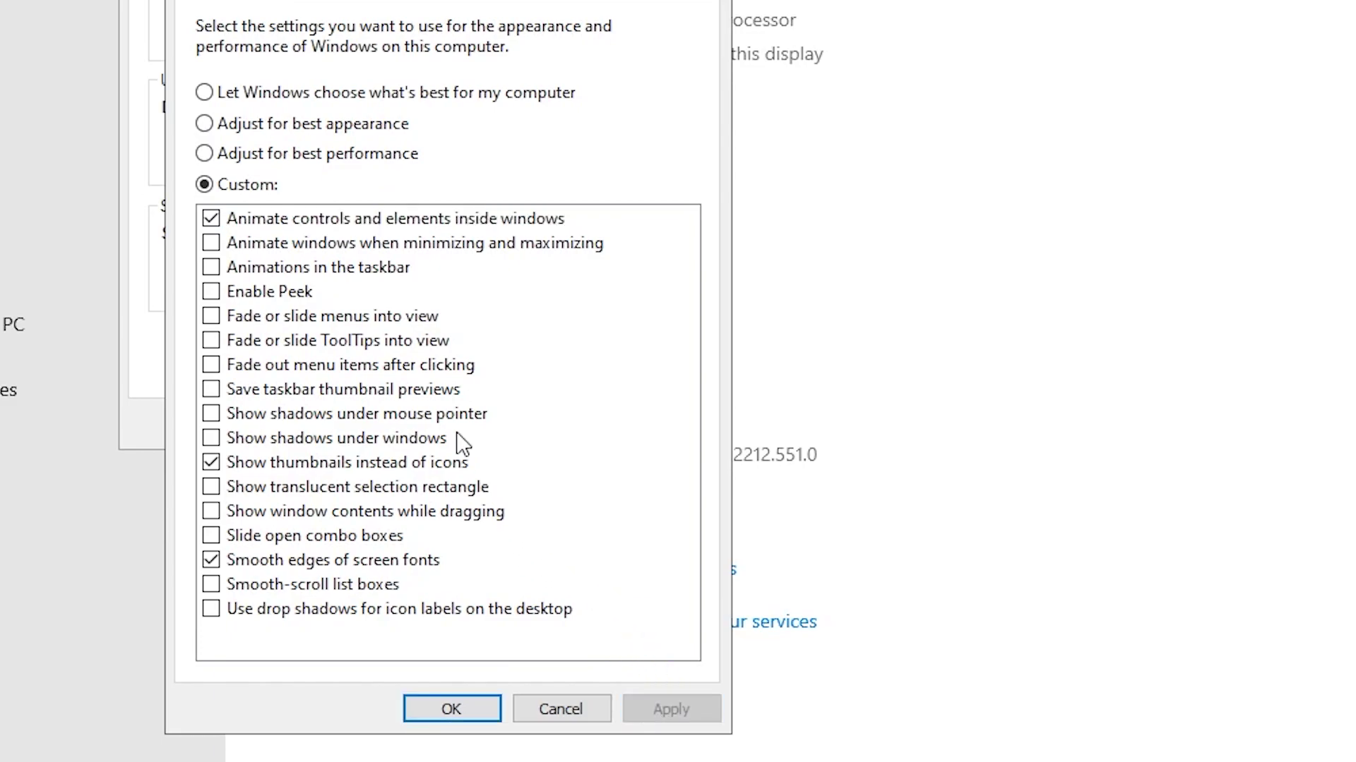
Step: In the virtual memory settings, set drive C: to no paging file with automatic paging management off, and accept the warnings
click(342, 115)
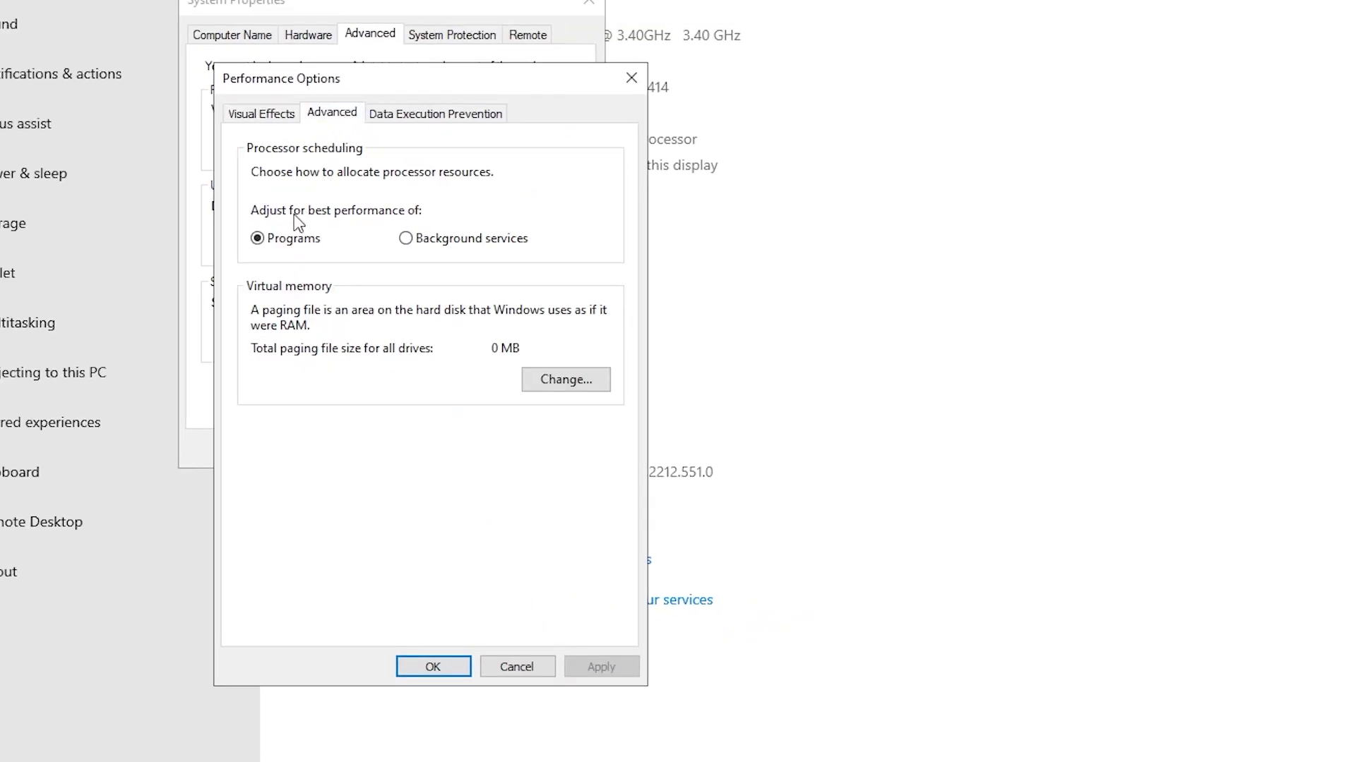
click(554, 384)
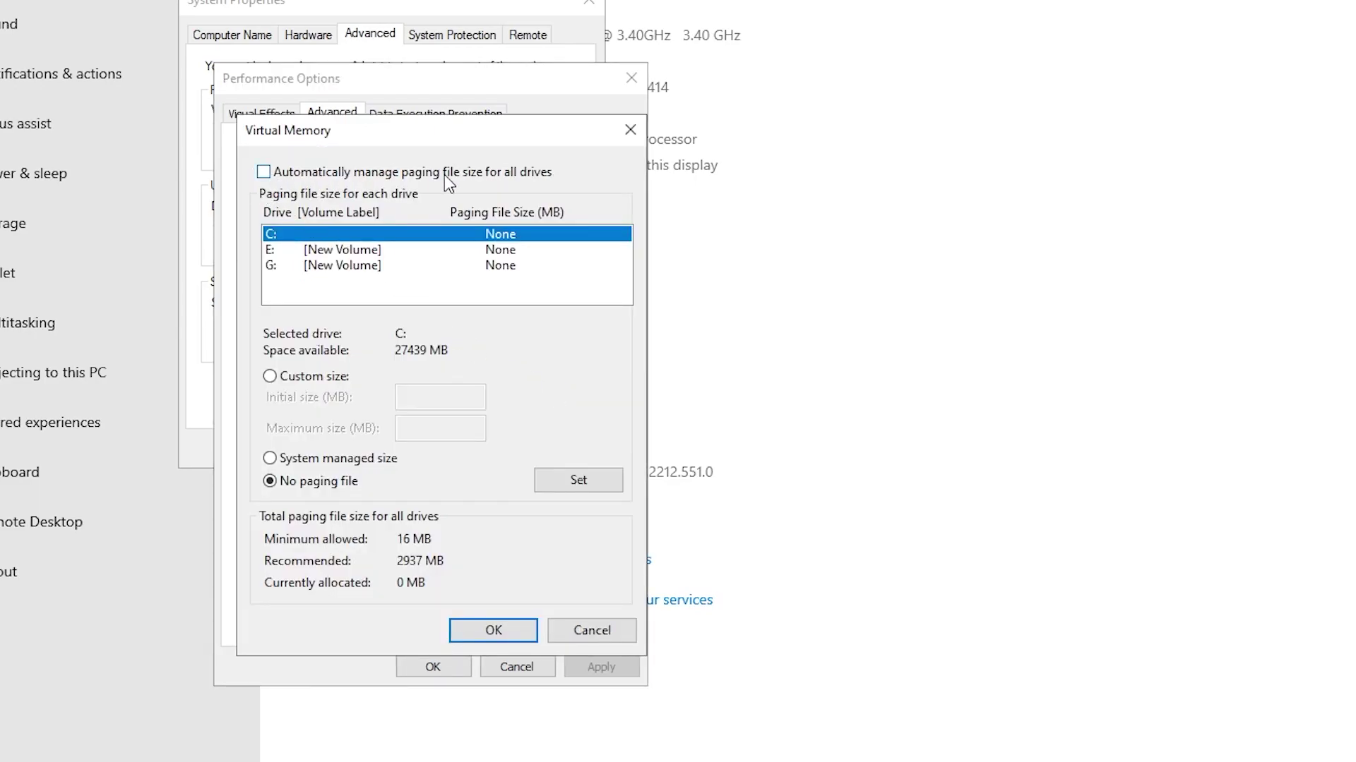
click(308, 172)
click(300, 175)
click(578, 482)
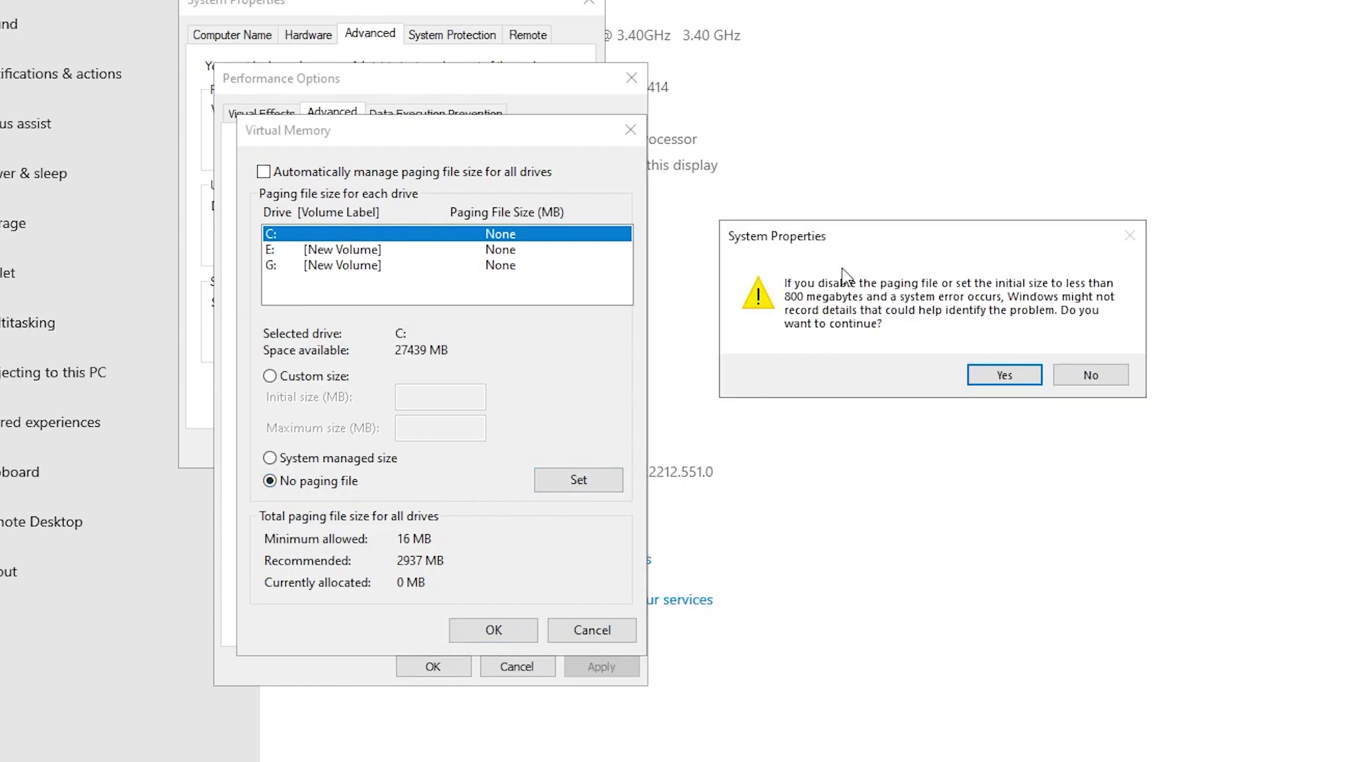
click(1011, 378)
click(496, 630)
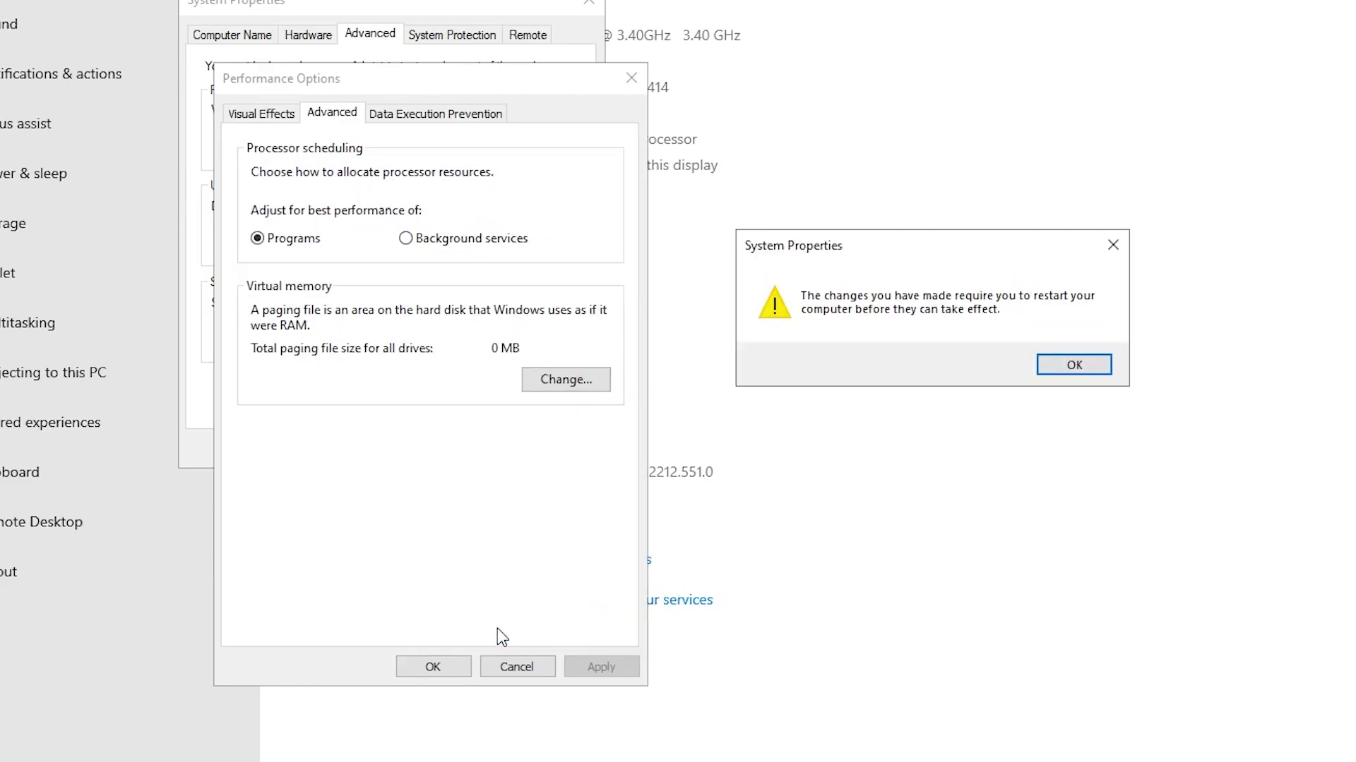
click(1076, 365)
Step: Confirm the Performance Options and System Properties, postpone the computer restart, and close Settings
click(601, 666)
click(432, 666)
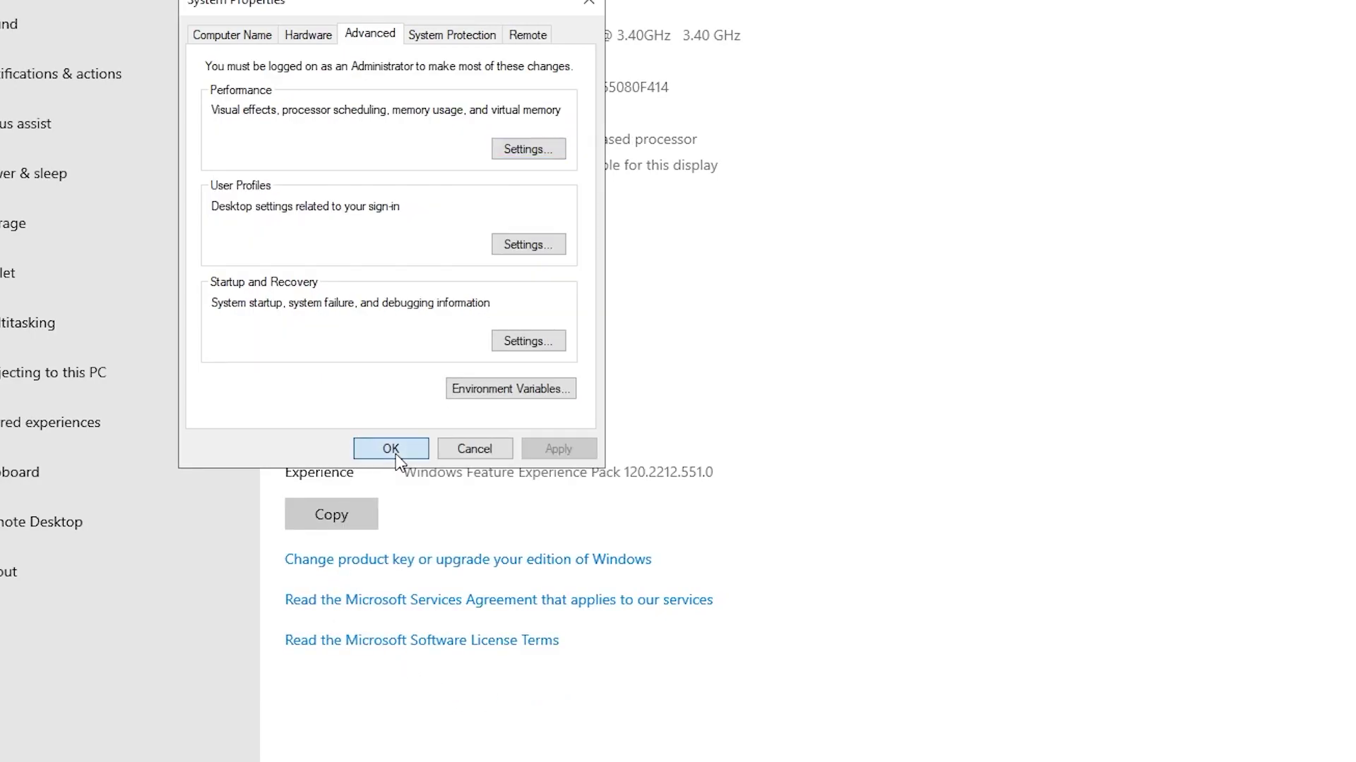
click(394, 454)
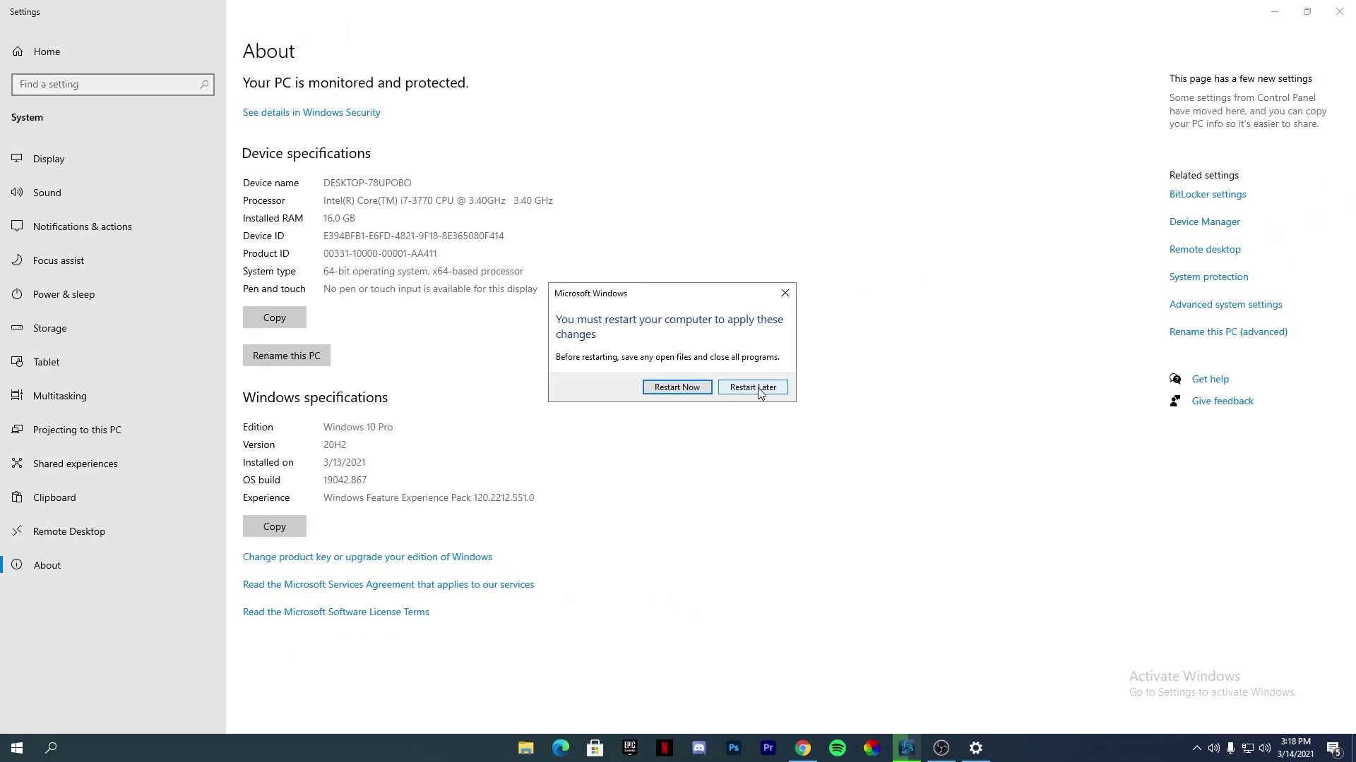
click(757, 390)
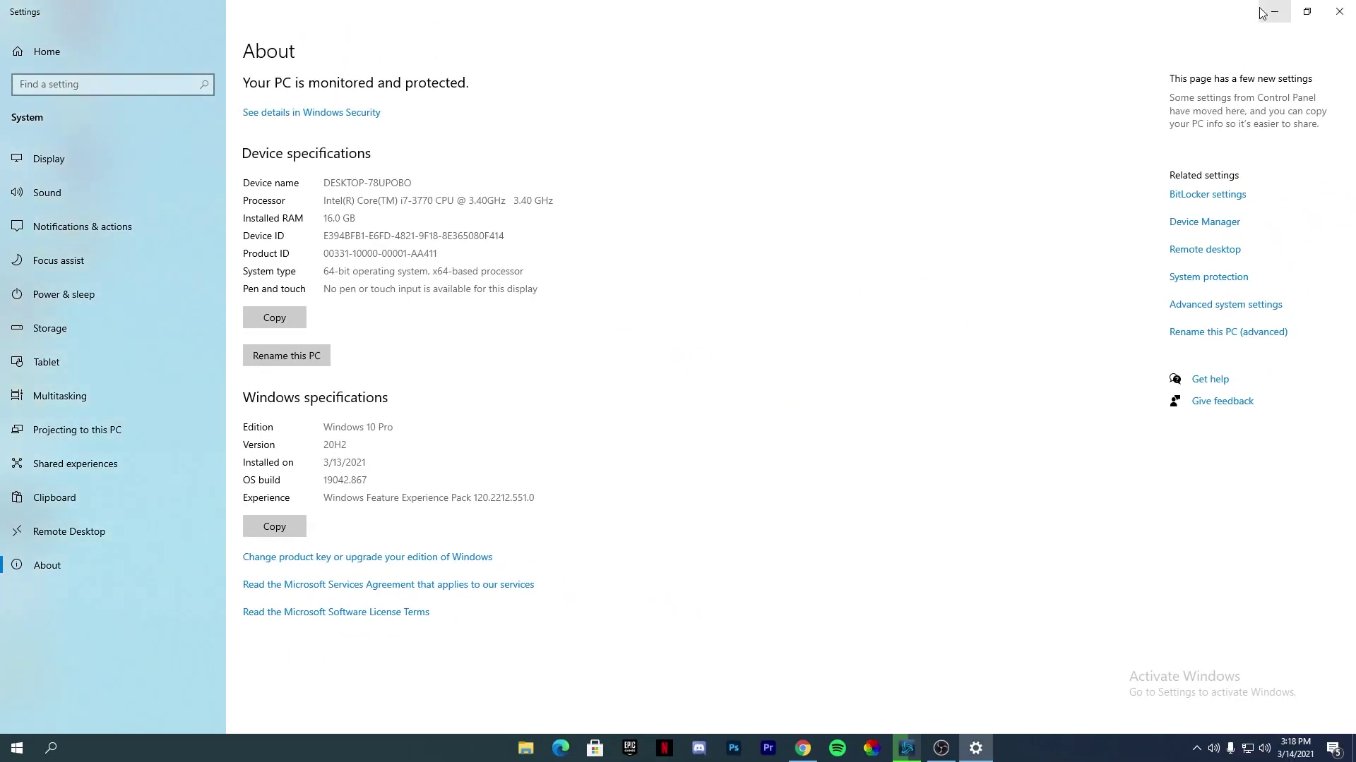
click(1339, 11)
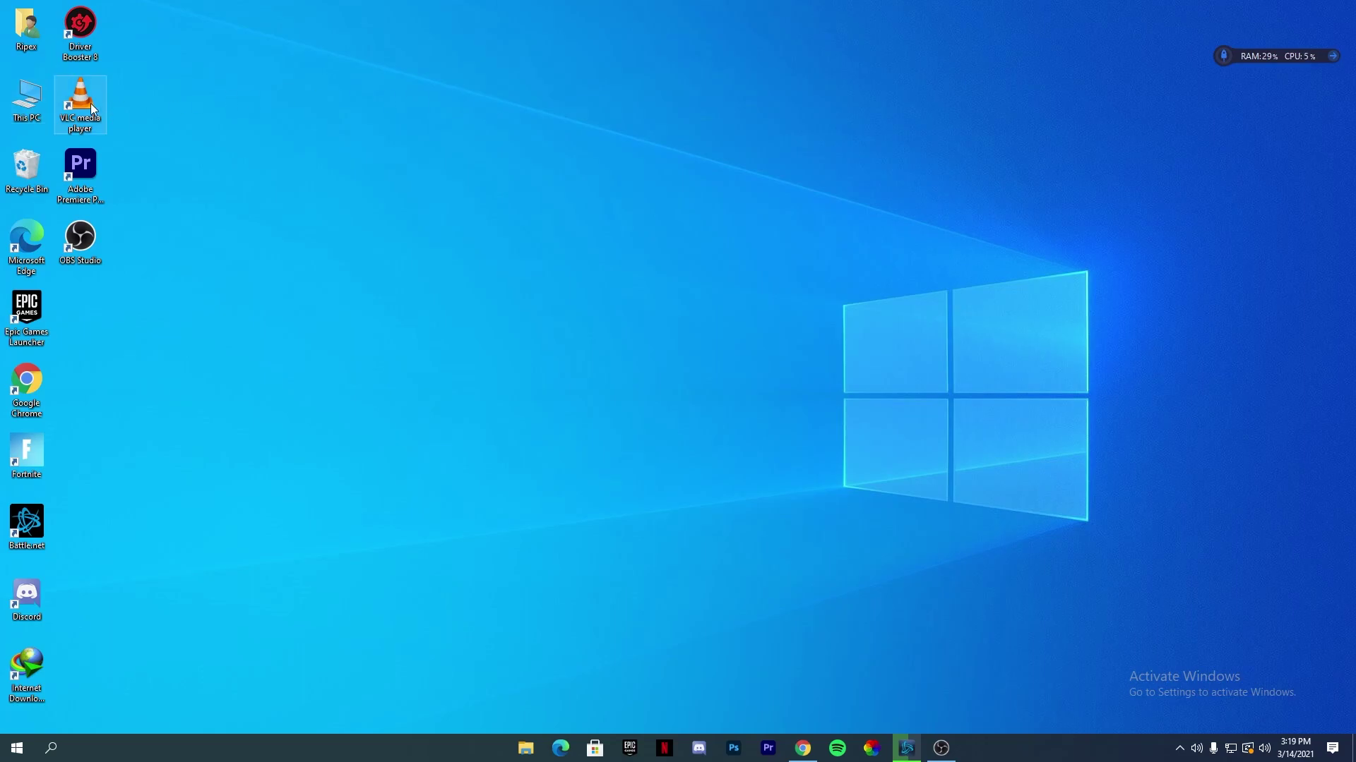
Step: Open This PC maximized, view the game folders on New Volume (E:), and return to the drive overview
double_click(5, 109)
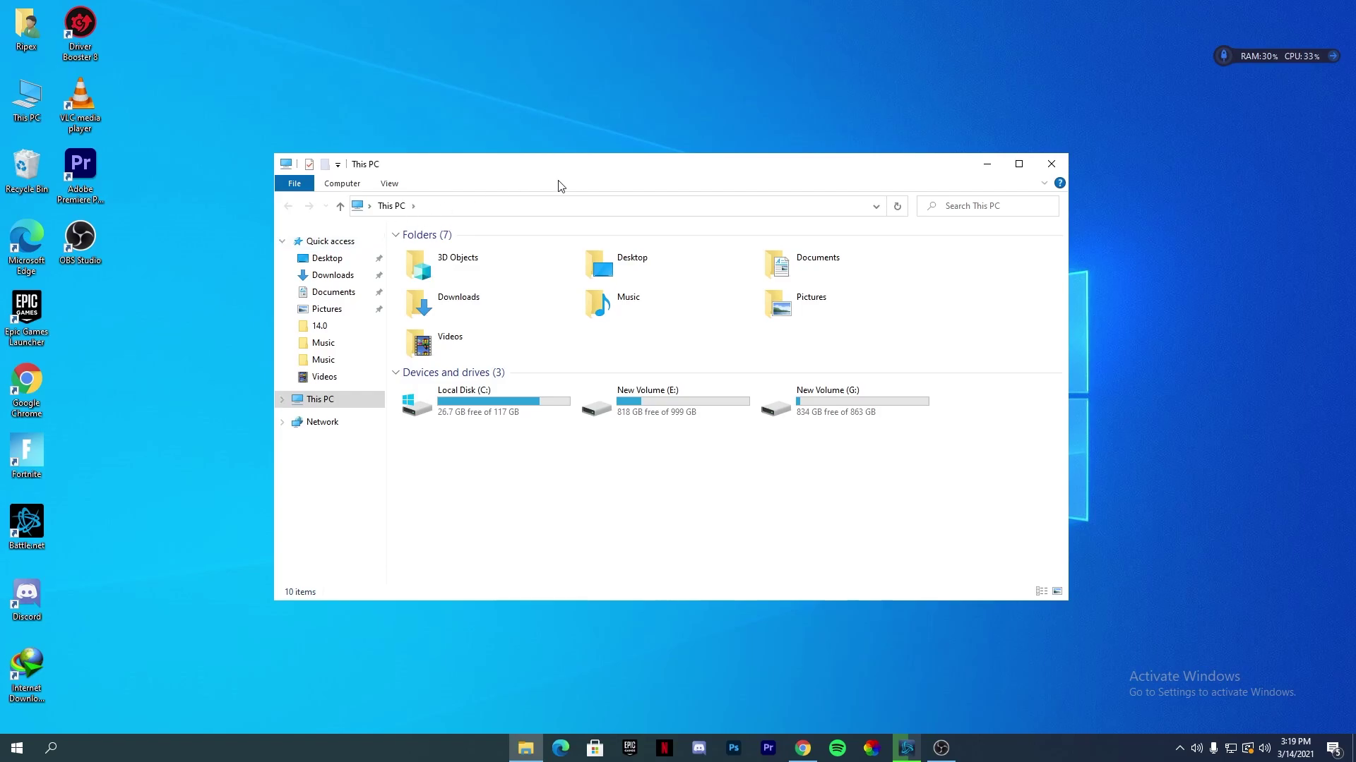
double_click(612, 165)
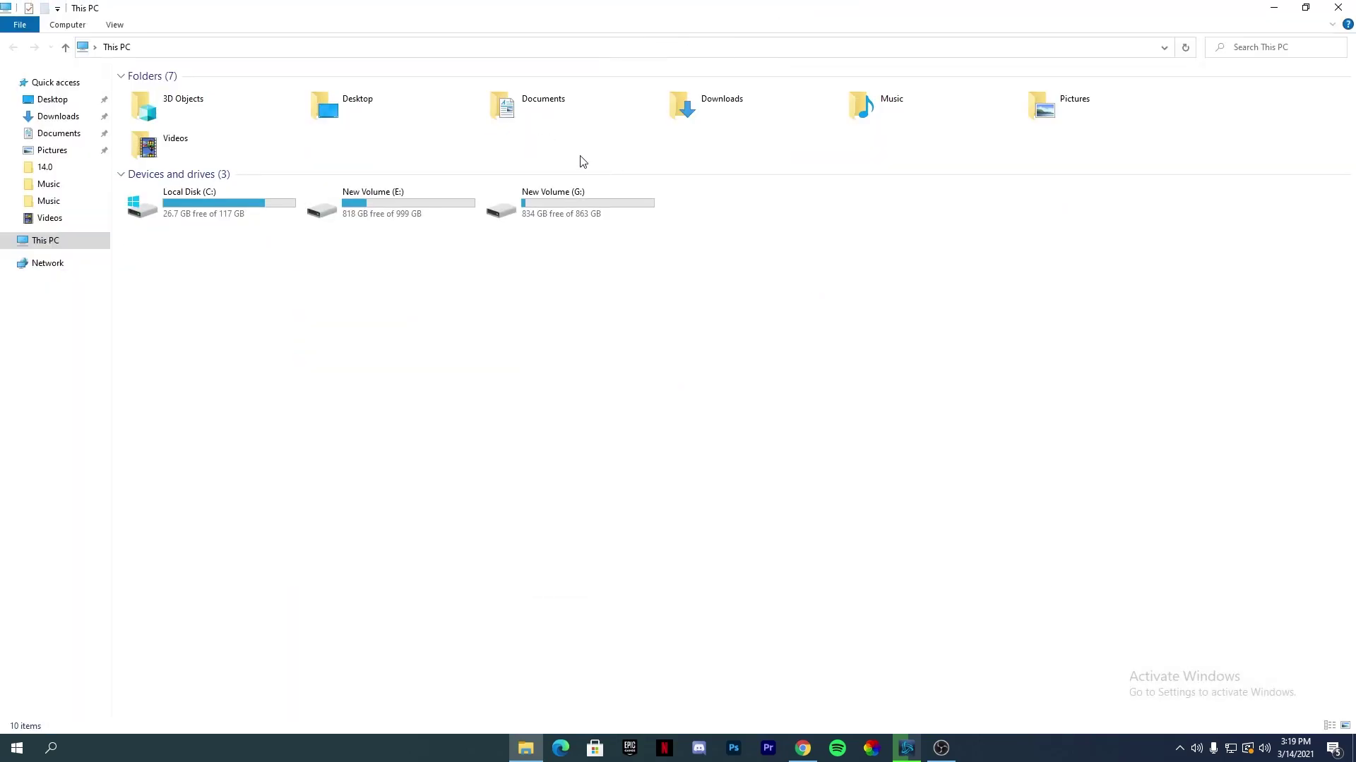
double_click(395, 201)
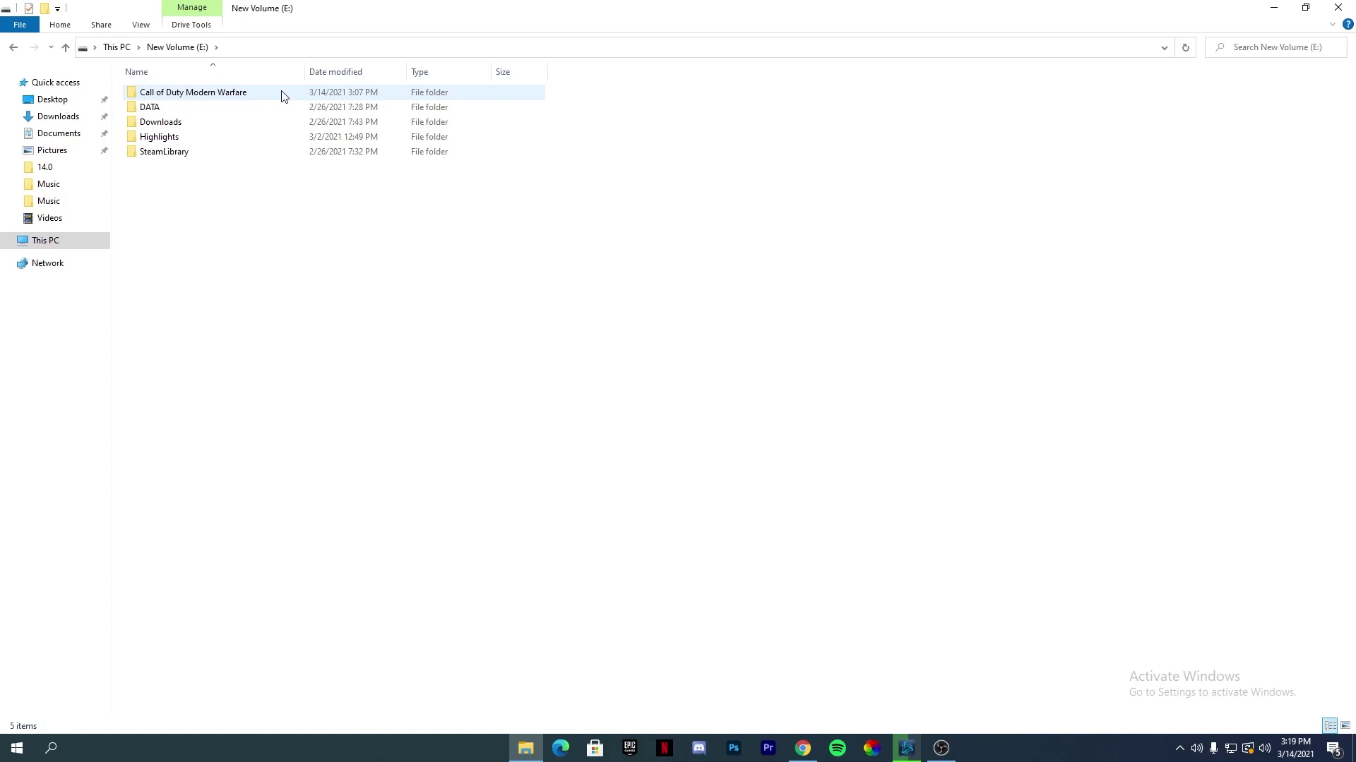
key(alt+Left)
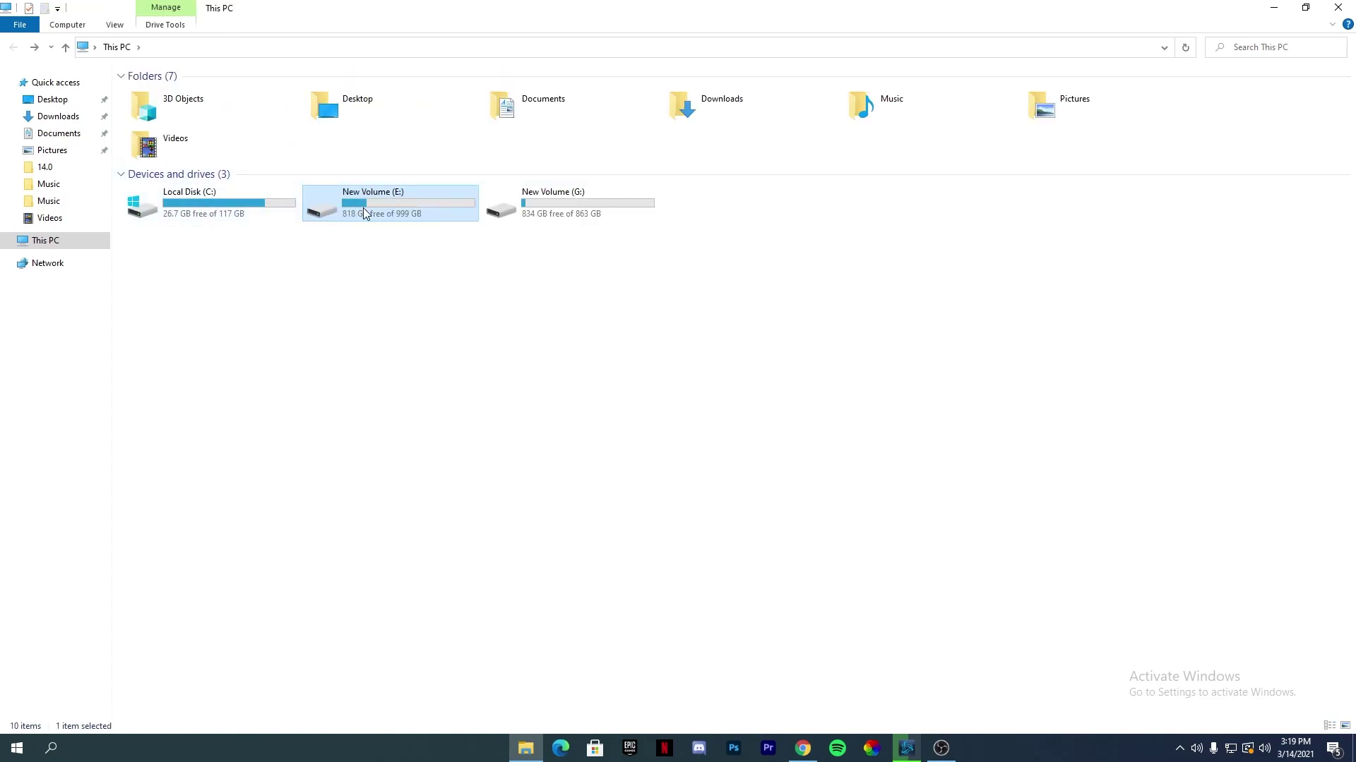
Step: Optimize New Volume (E:) with the Optimize Drives tool from its drive properties, and close both dialogs
right_click(368, 207)
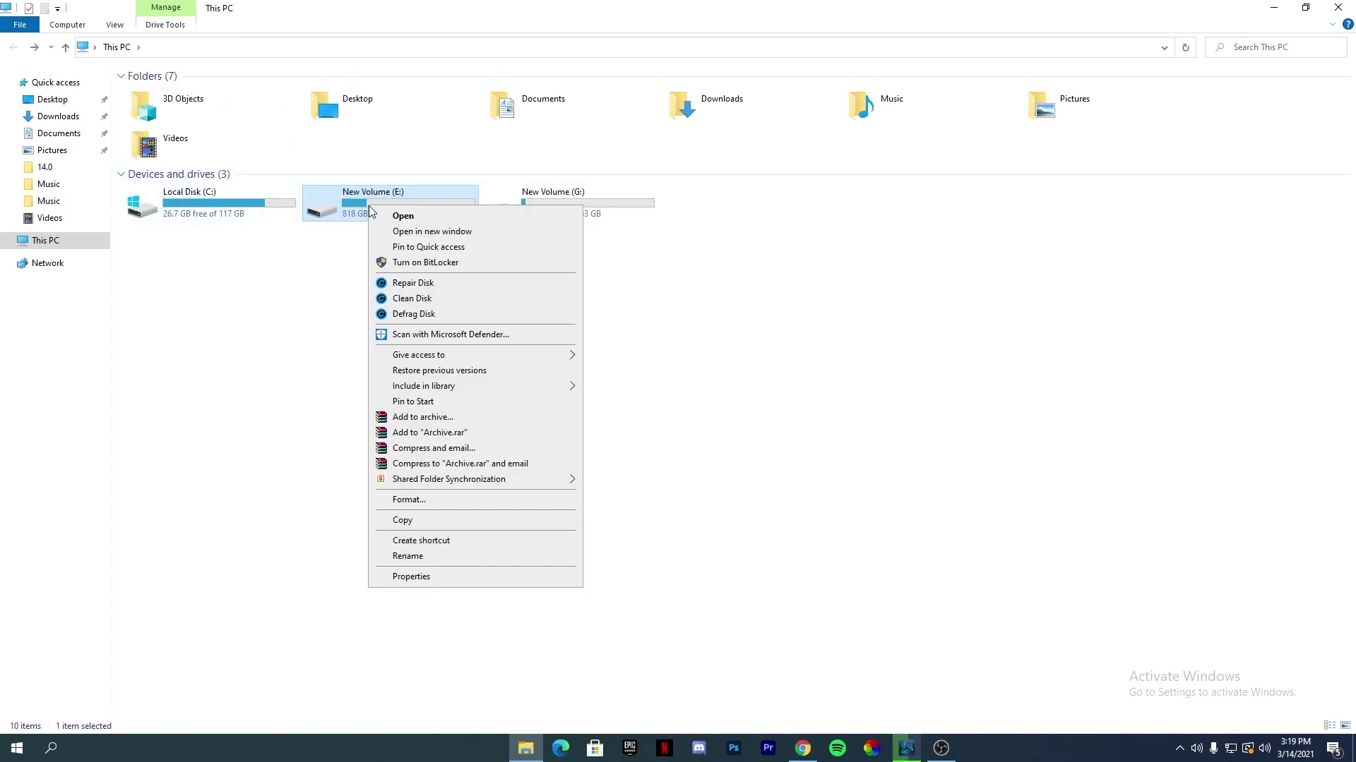
click(411, 577)
click(465, 253)
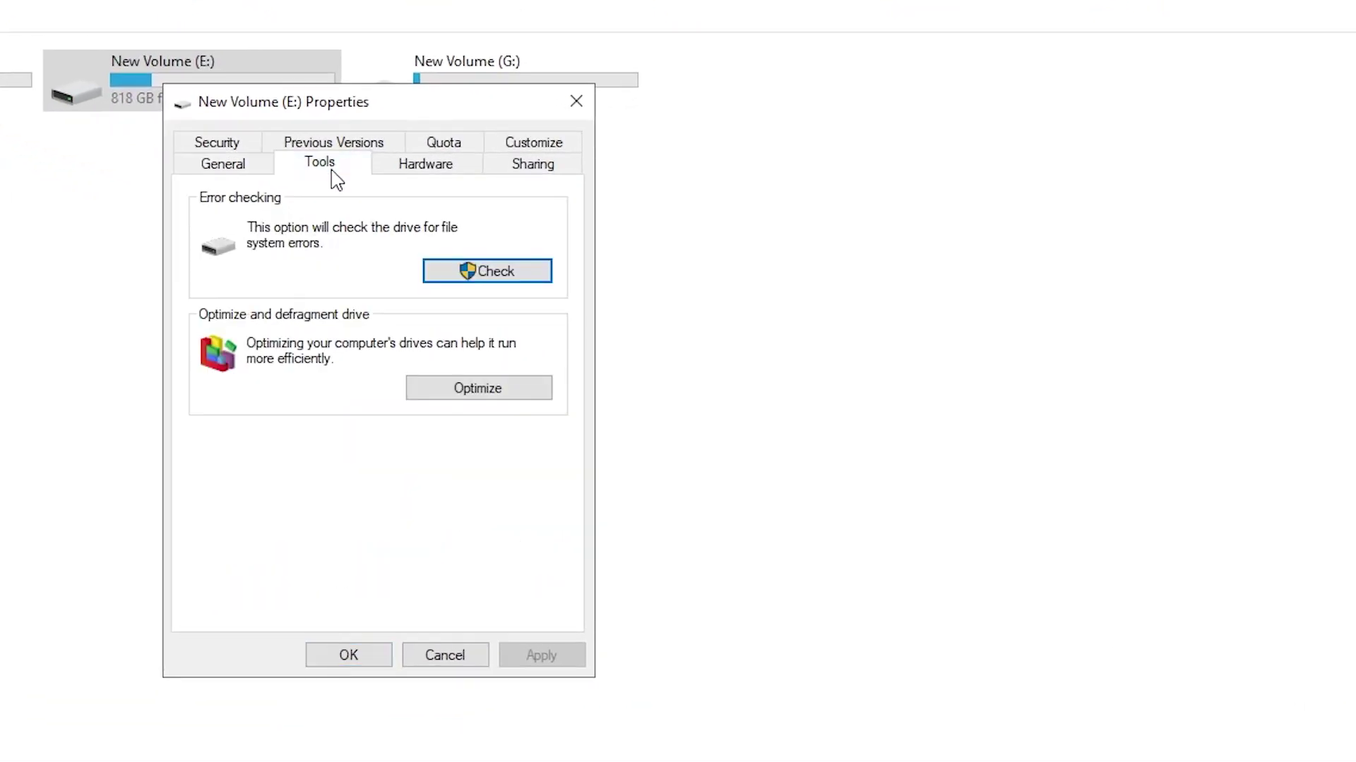
click(482, 394)
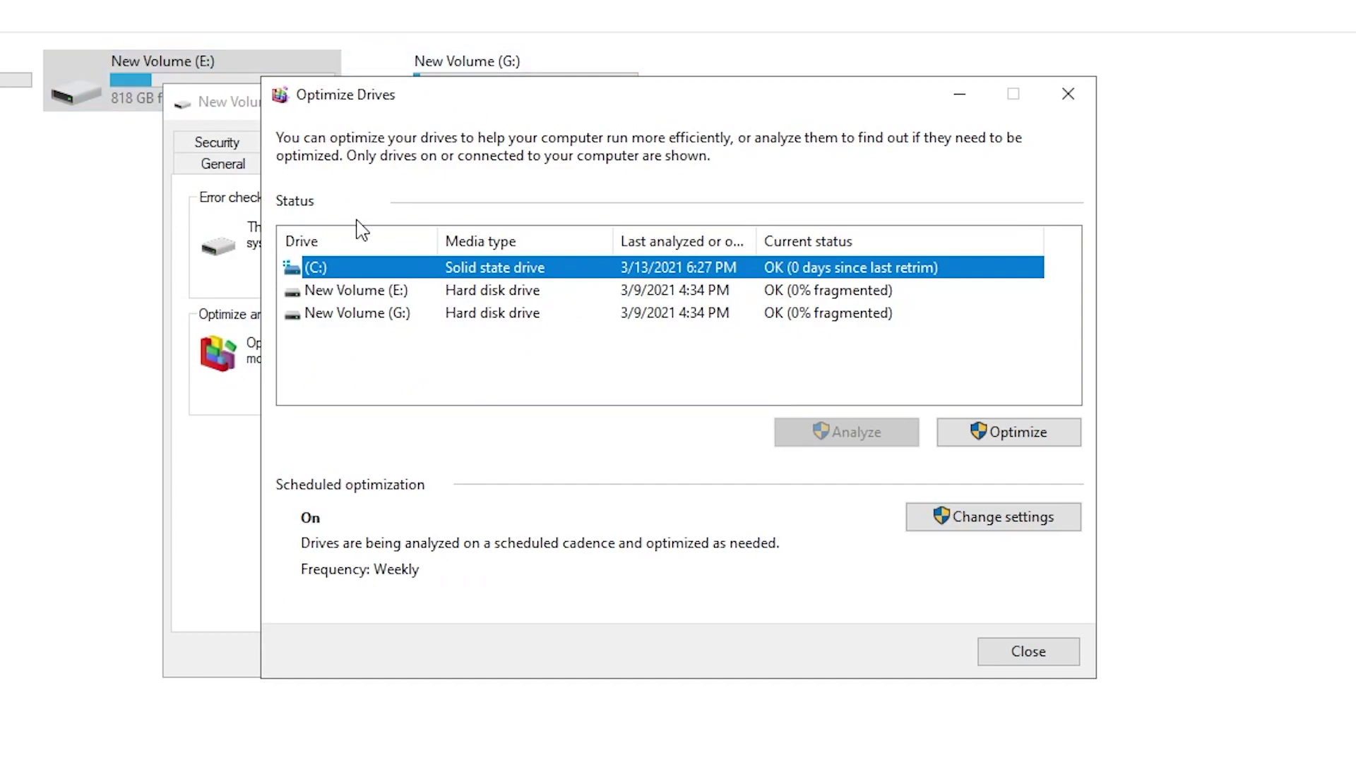
click(380, 295)
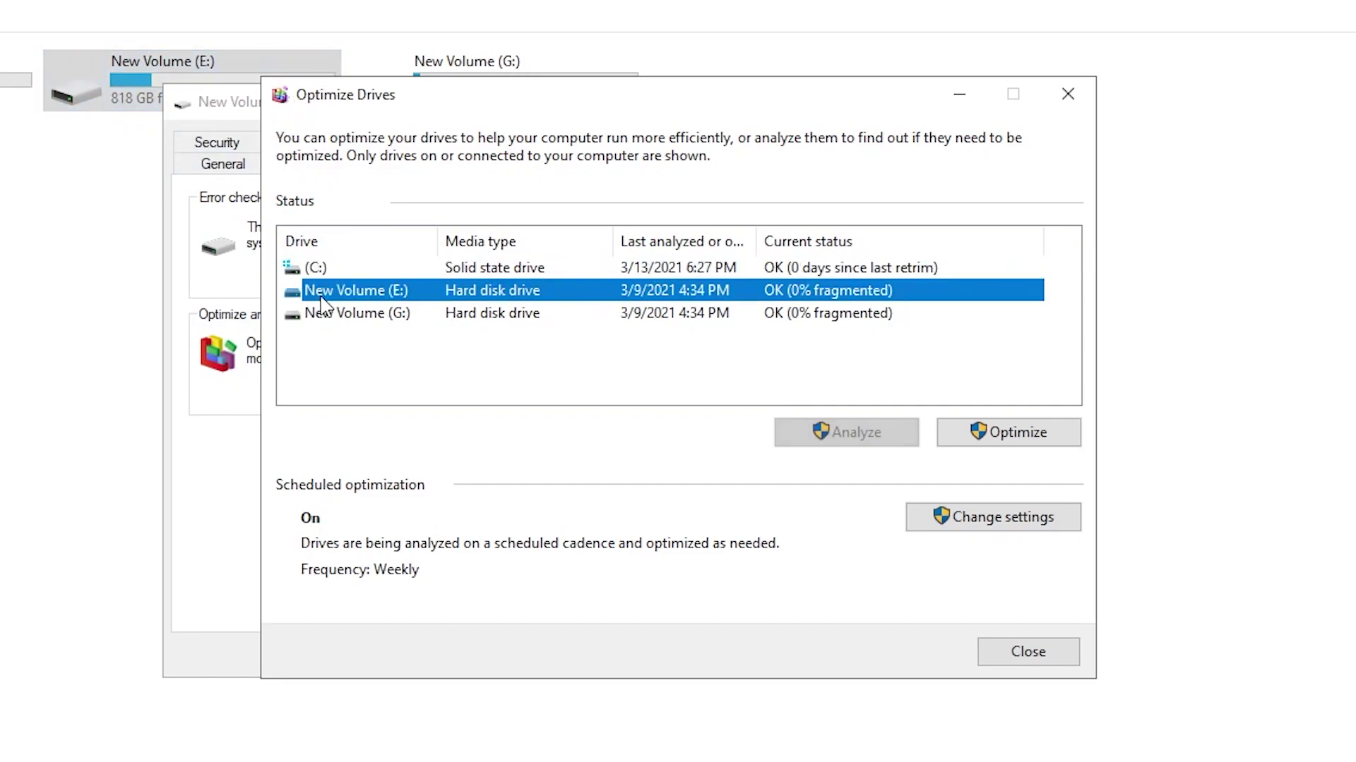
click(994, 449)
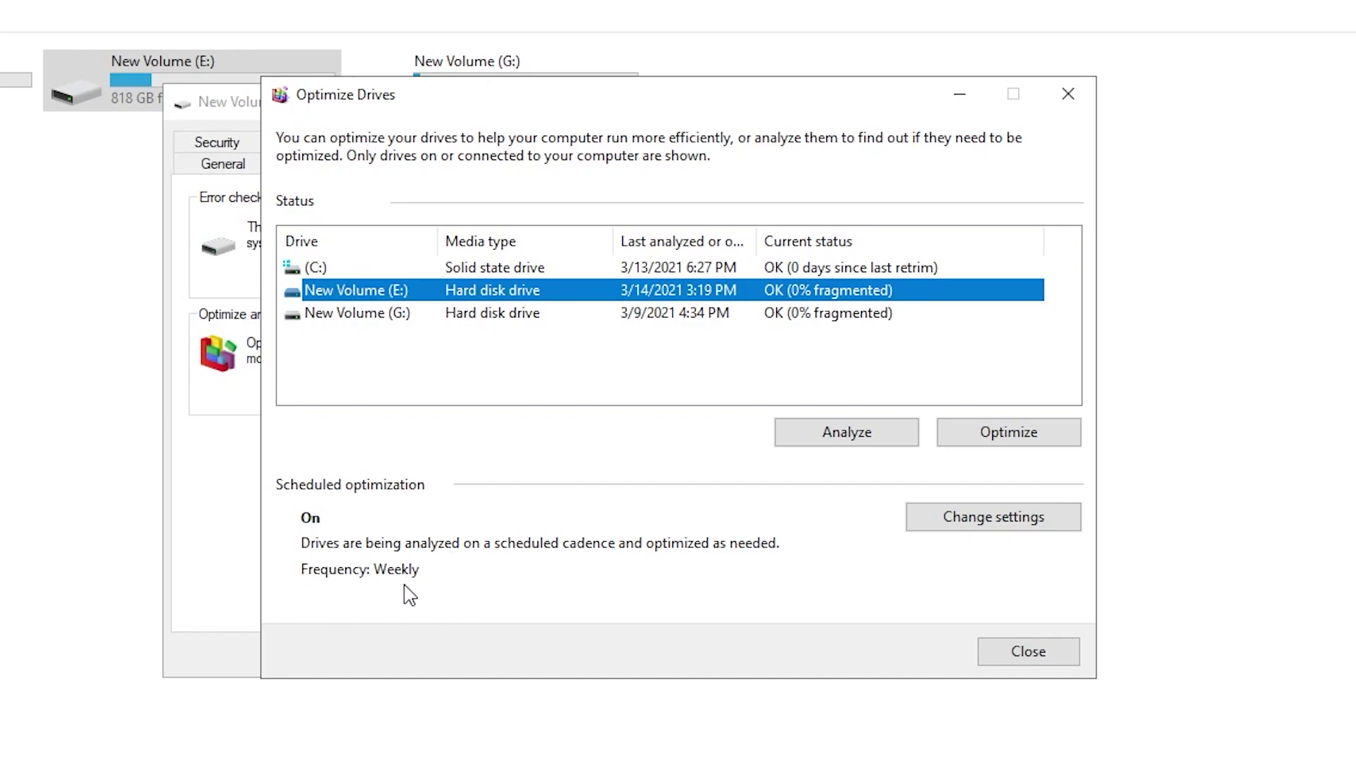
click(1048, 655)
click(577, 95)
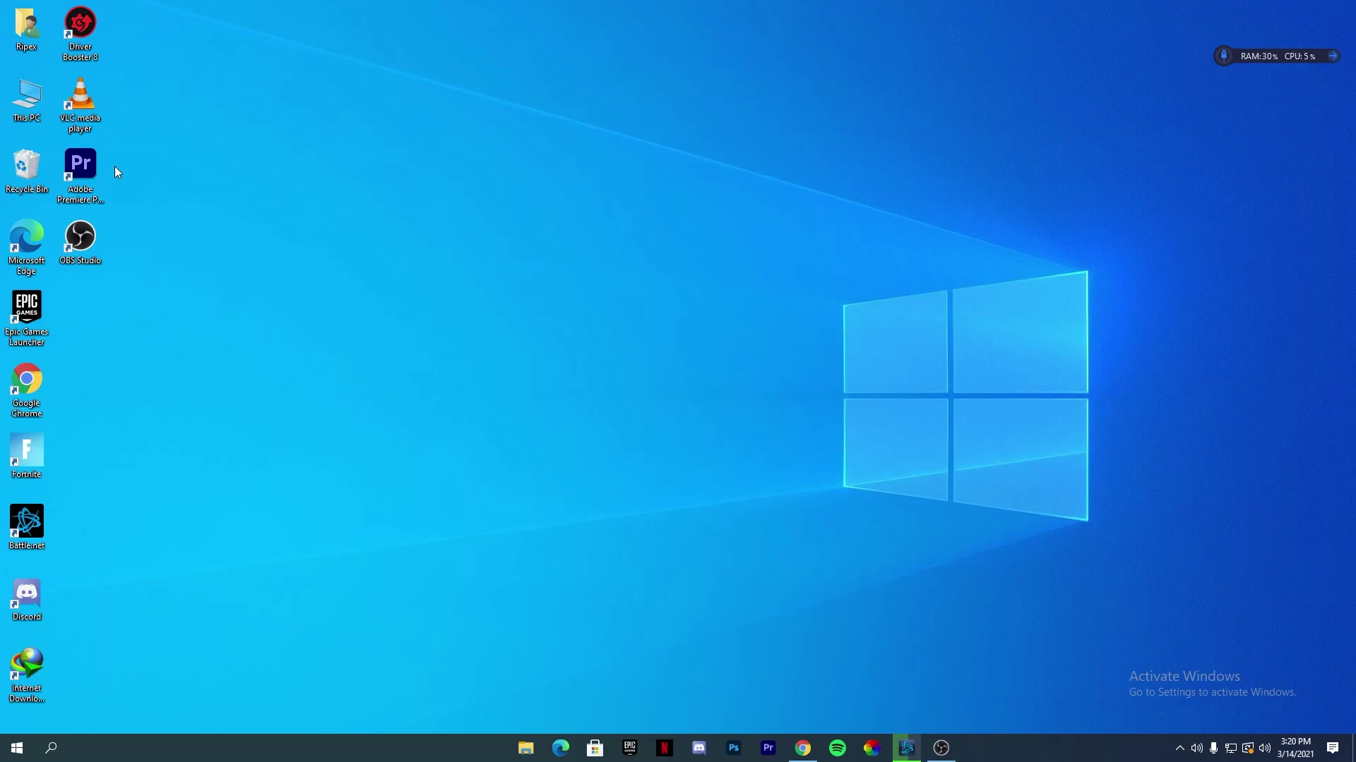
Step: Switch to Google Chrome and load the AMD support page at amd.com/en/support
click(803, 749)
click(360, 12)
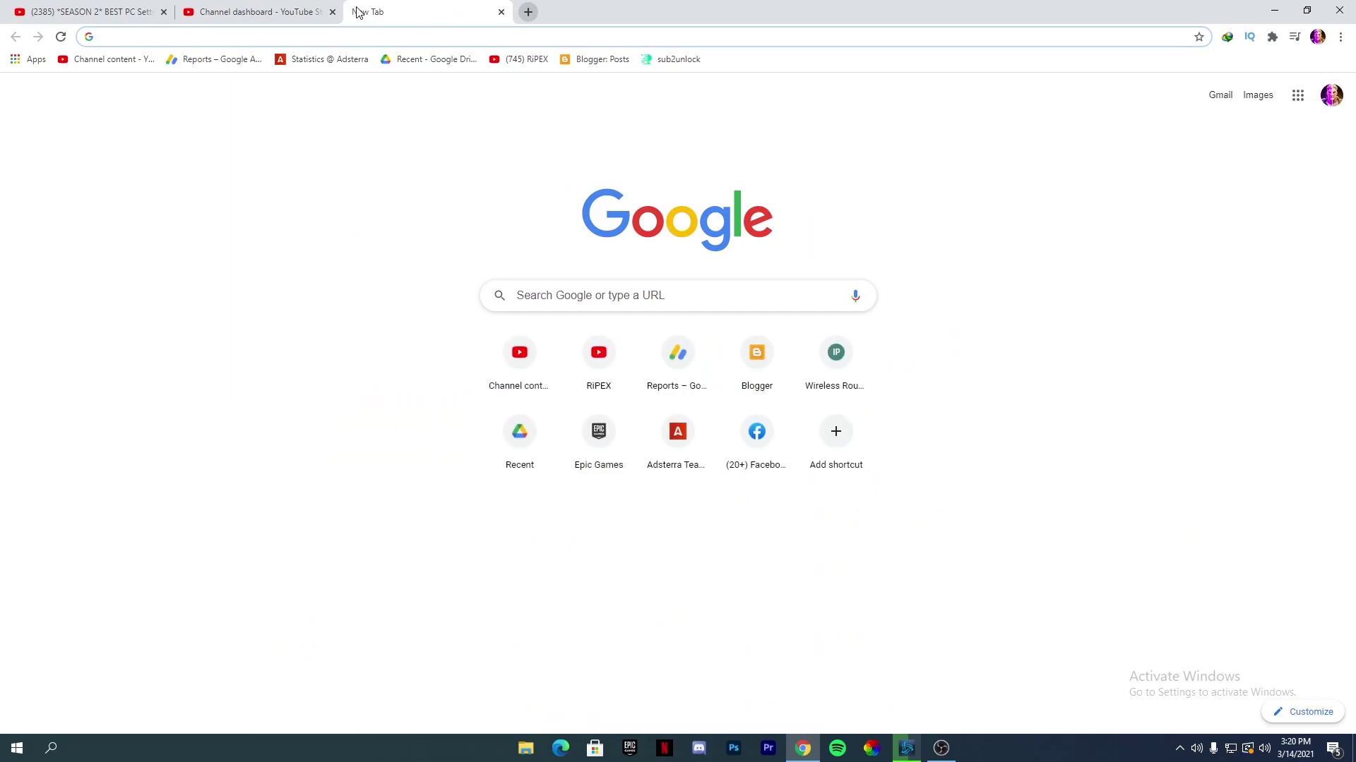
text(am)
key(Return)
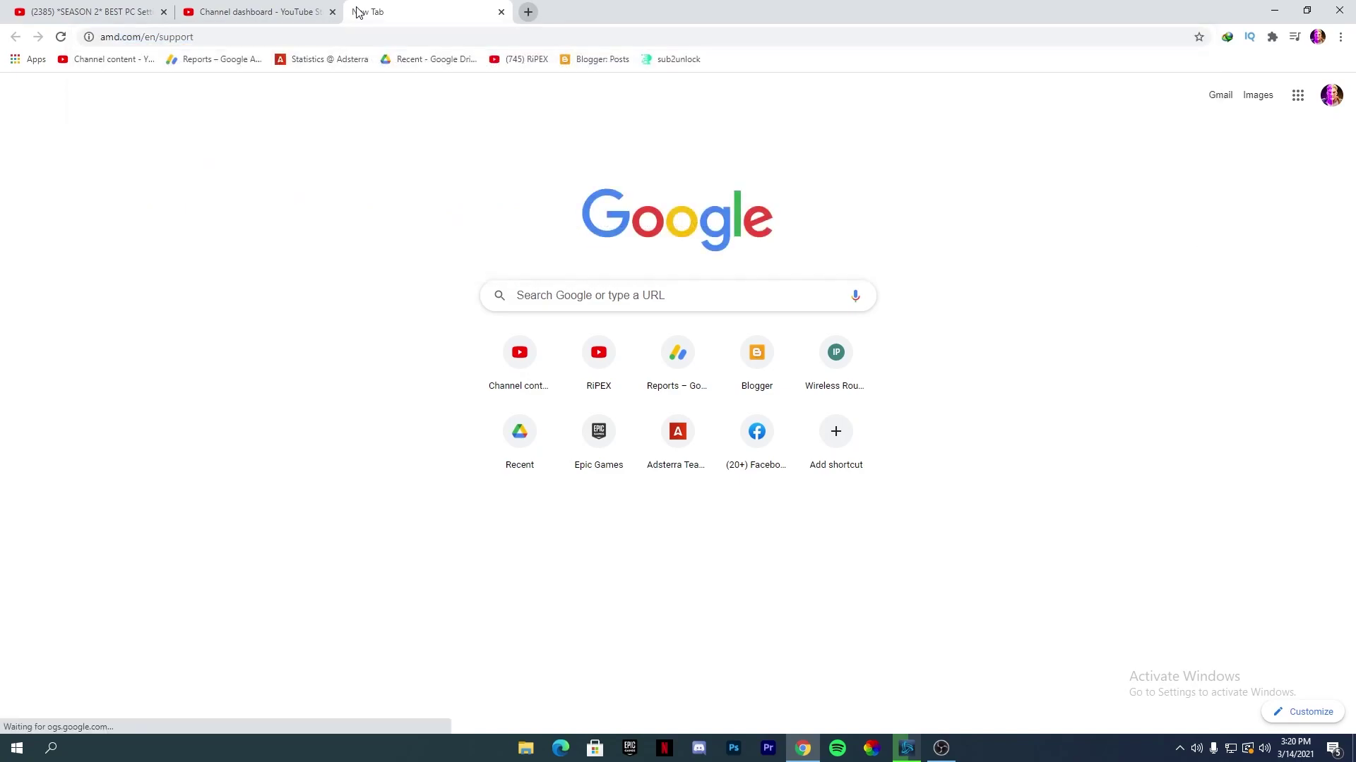
Step: Search Google for "nvidia drivers" in a new browser tab
click(528, 12)
text(nv)
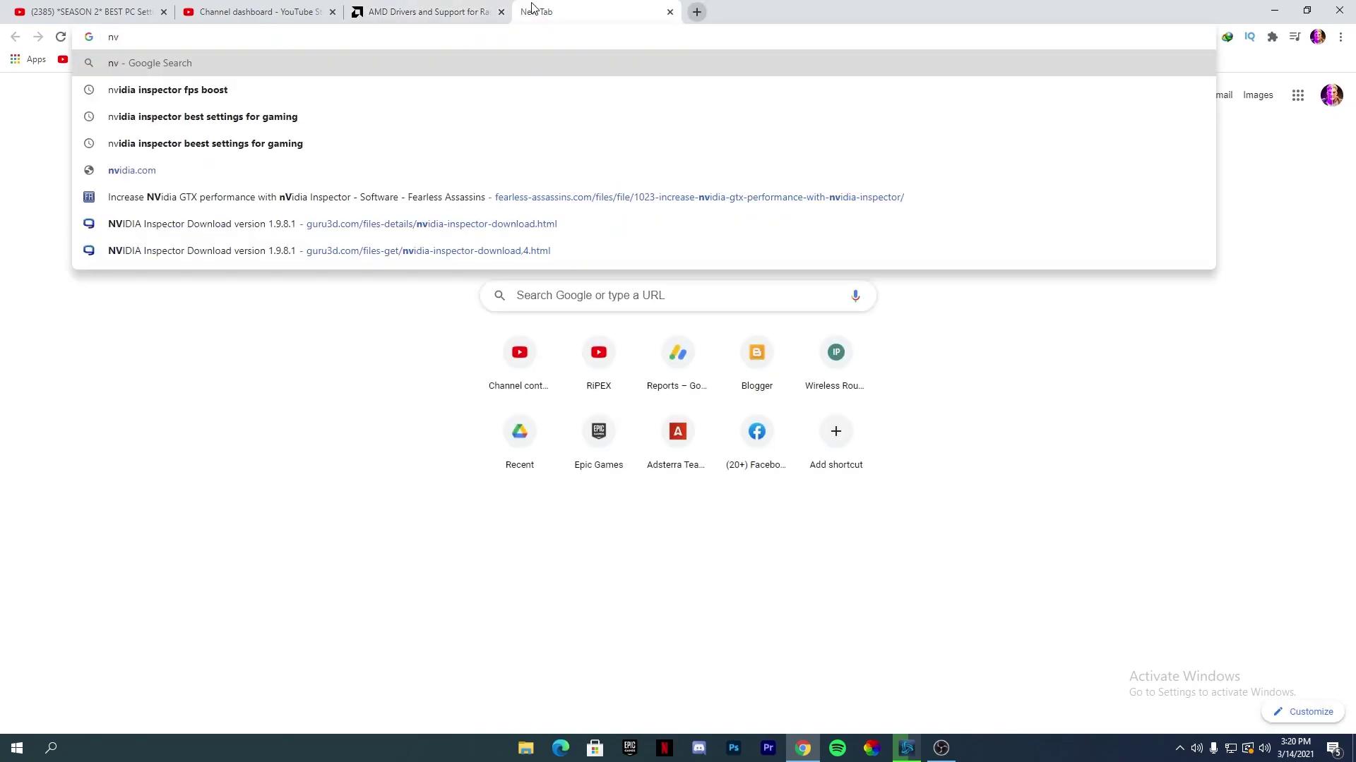
text(id)
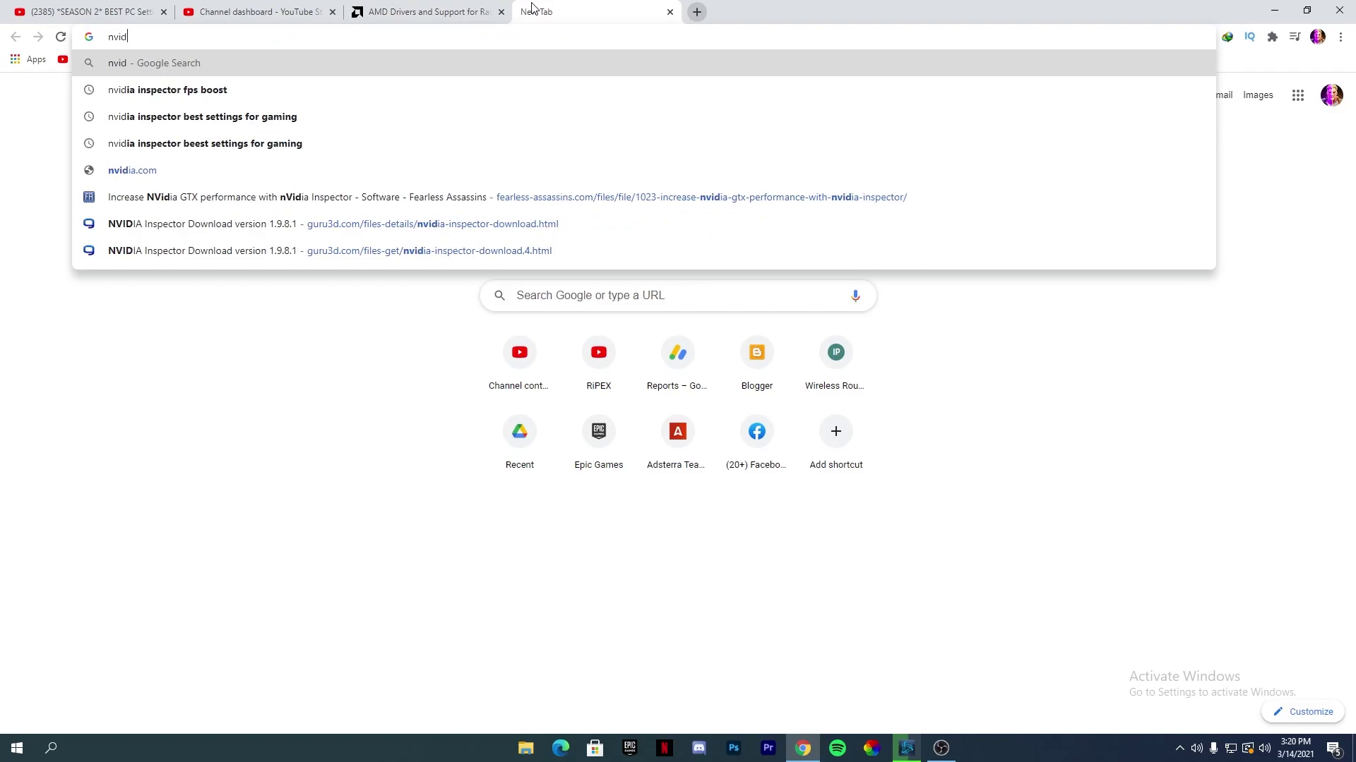
text(ia driver)
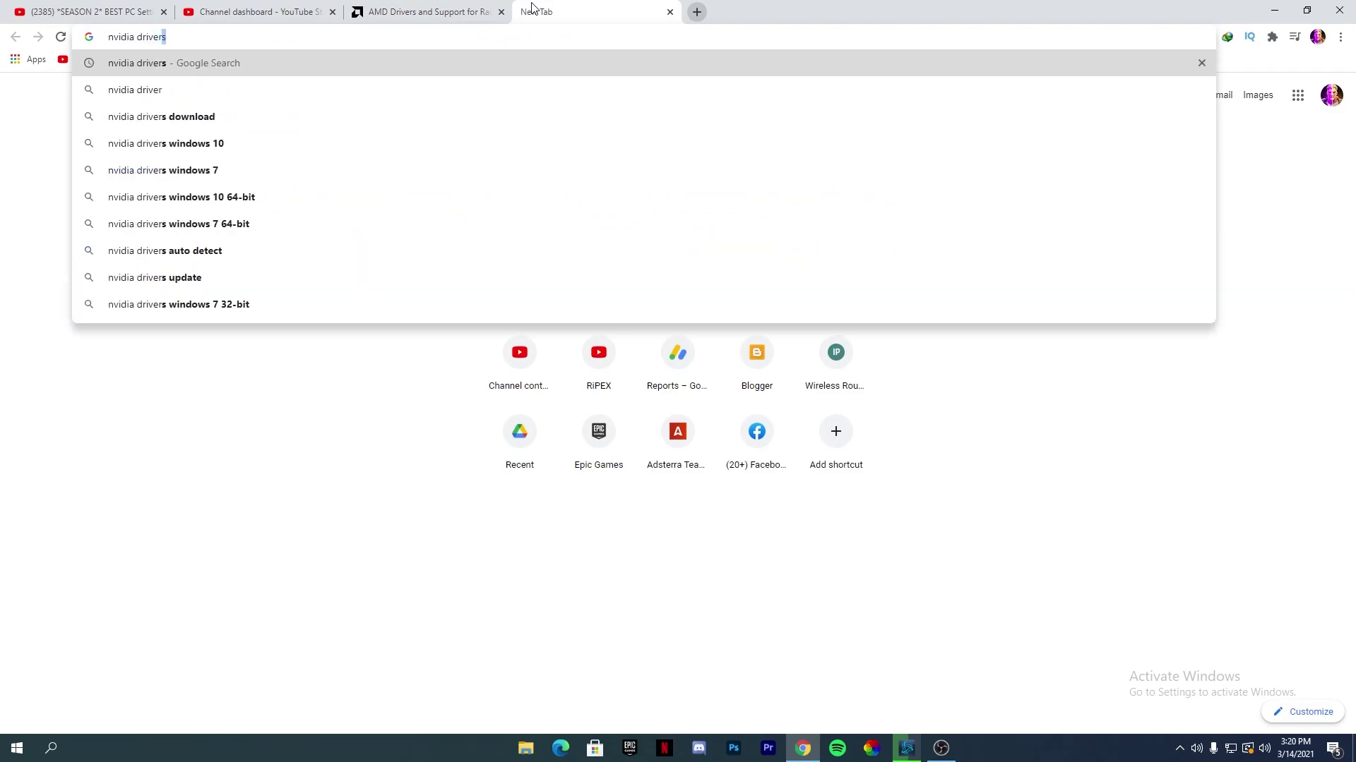
key(Return)
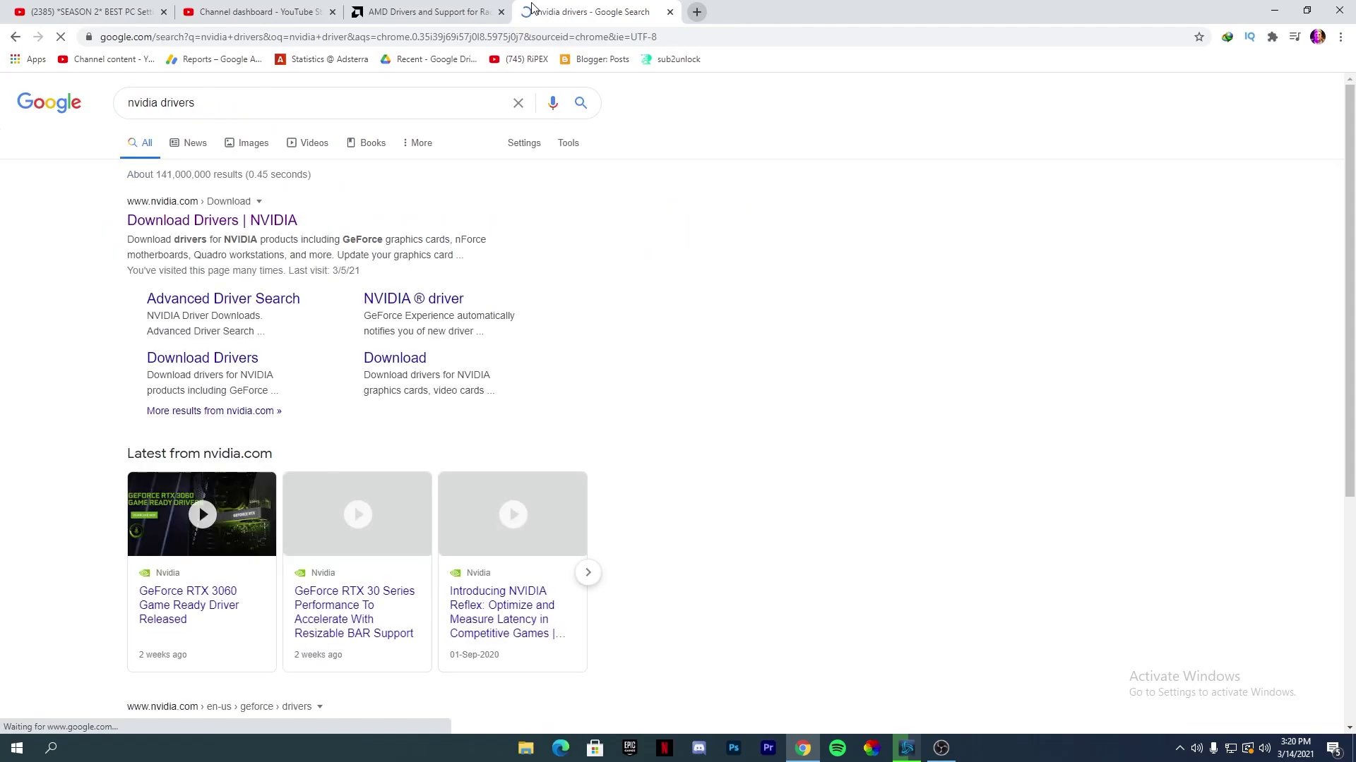
Step: On the AMD support page, submit AMD Radeon RX 5500 XT from the 5500 Series graphics and expand its Windows 10 - 64-Bit Edition drivers
click(415, 6)
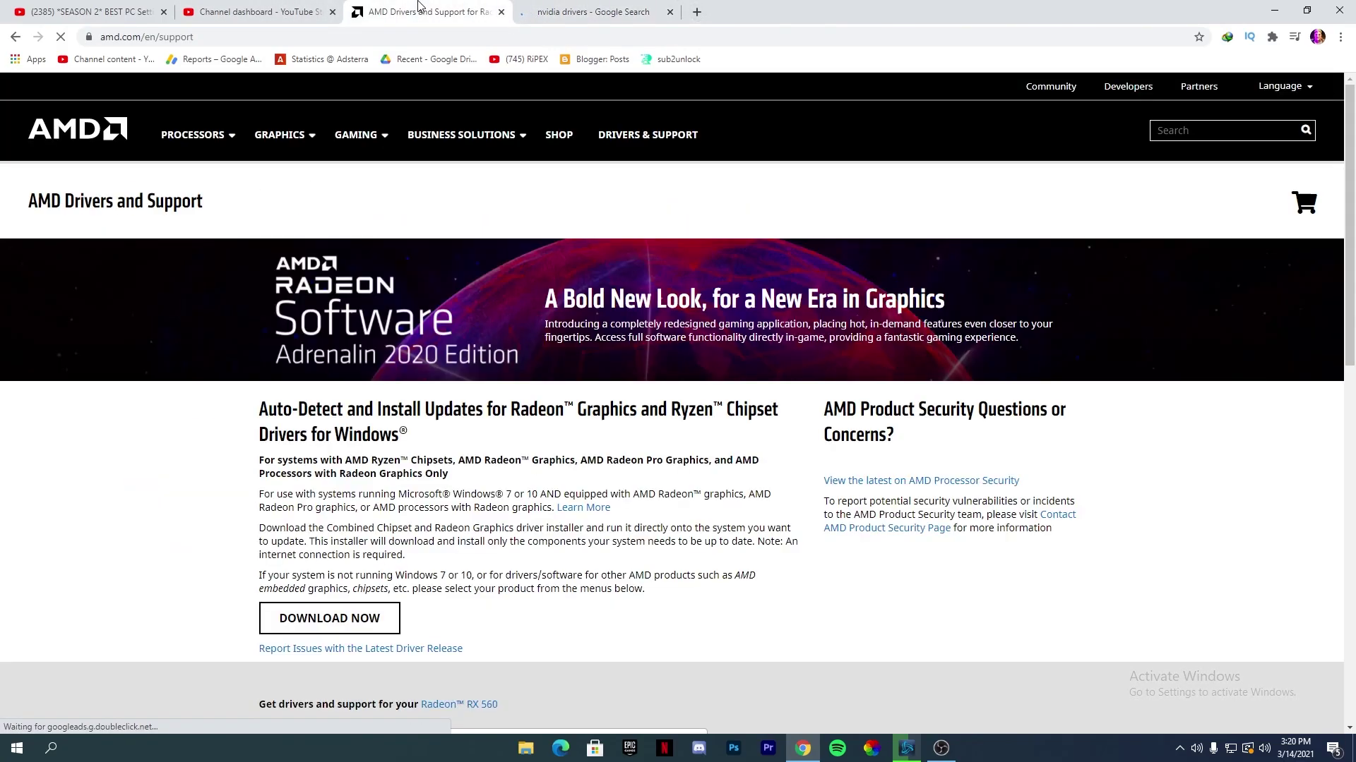
scroll(308, 280, down, 3)
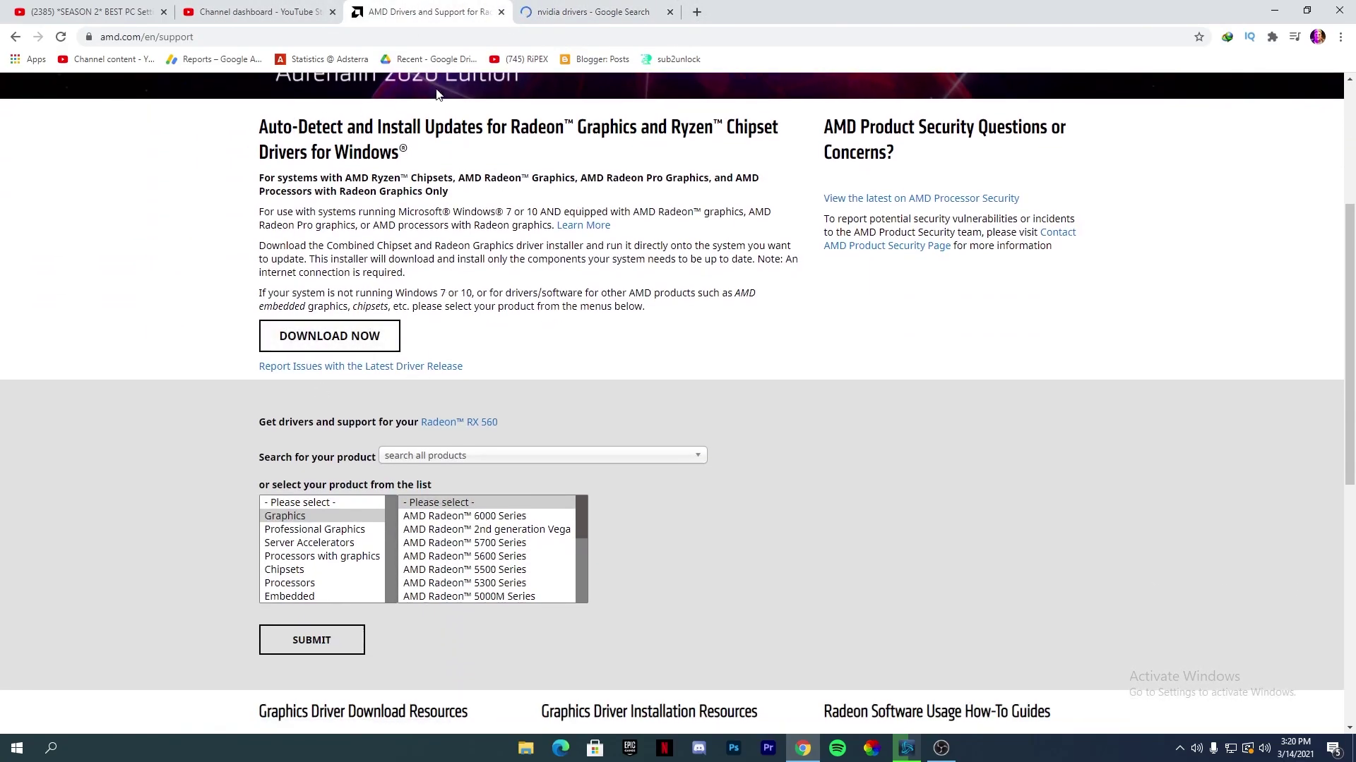
scroll(275, 307, down, 3)
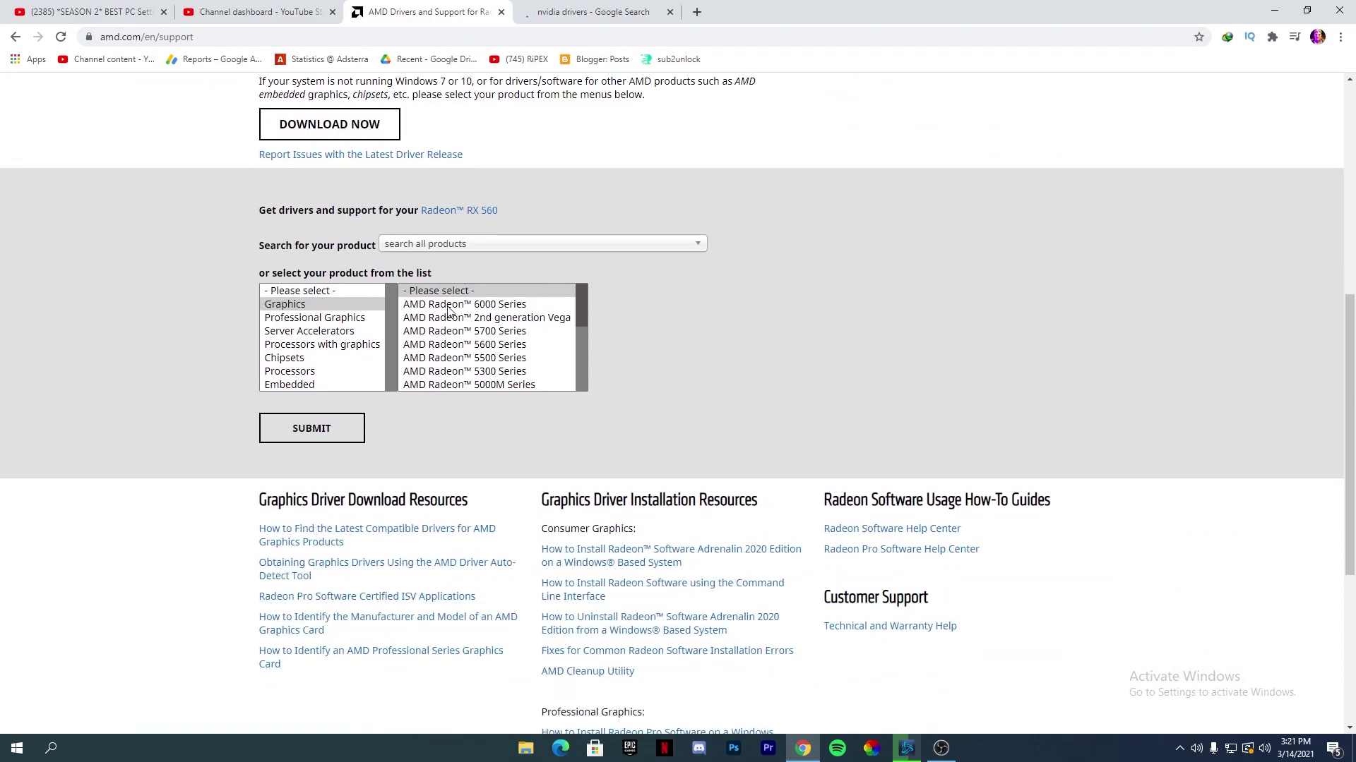
scroll(490, 363, down, 3)
scroll(491, 353, up, 3)
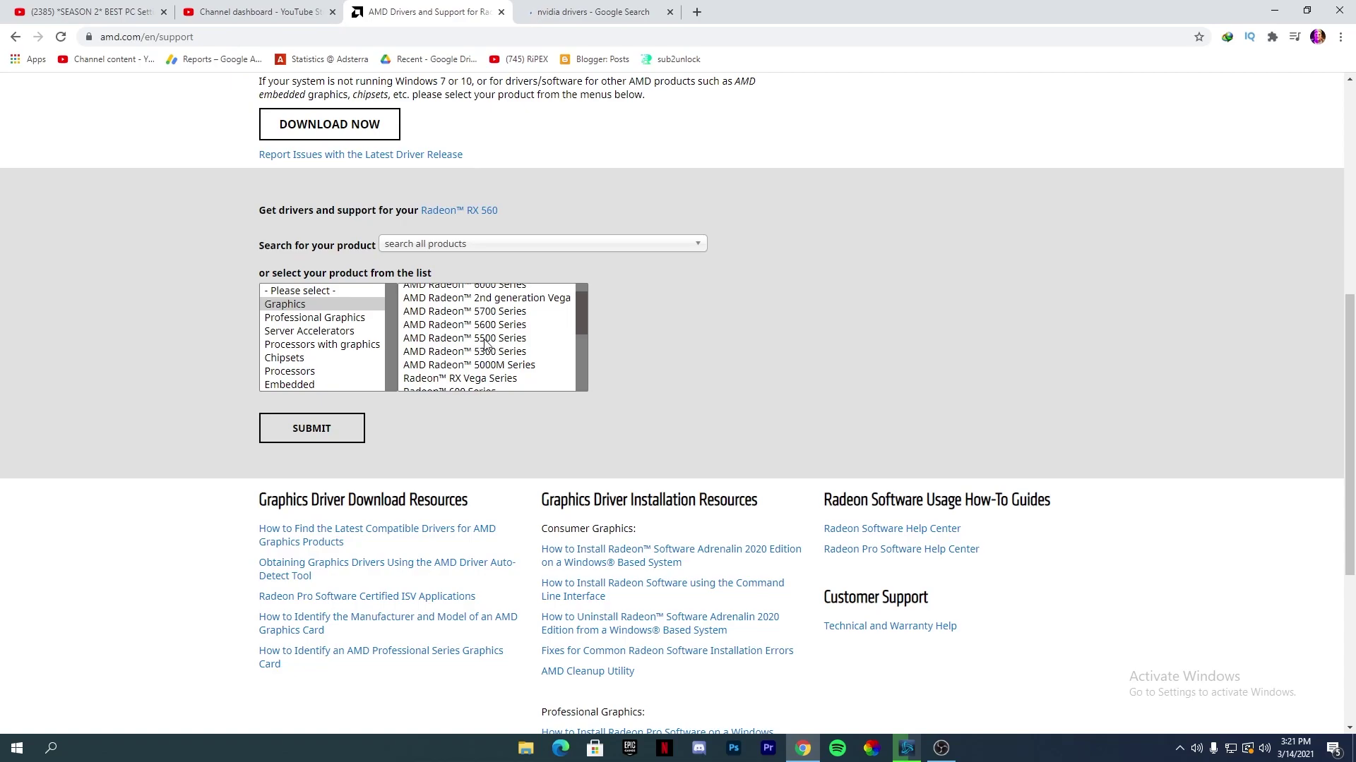
click(485, 339)
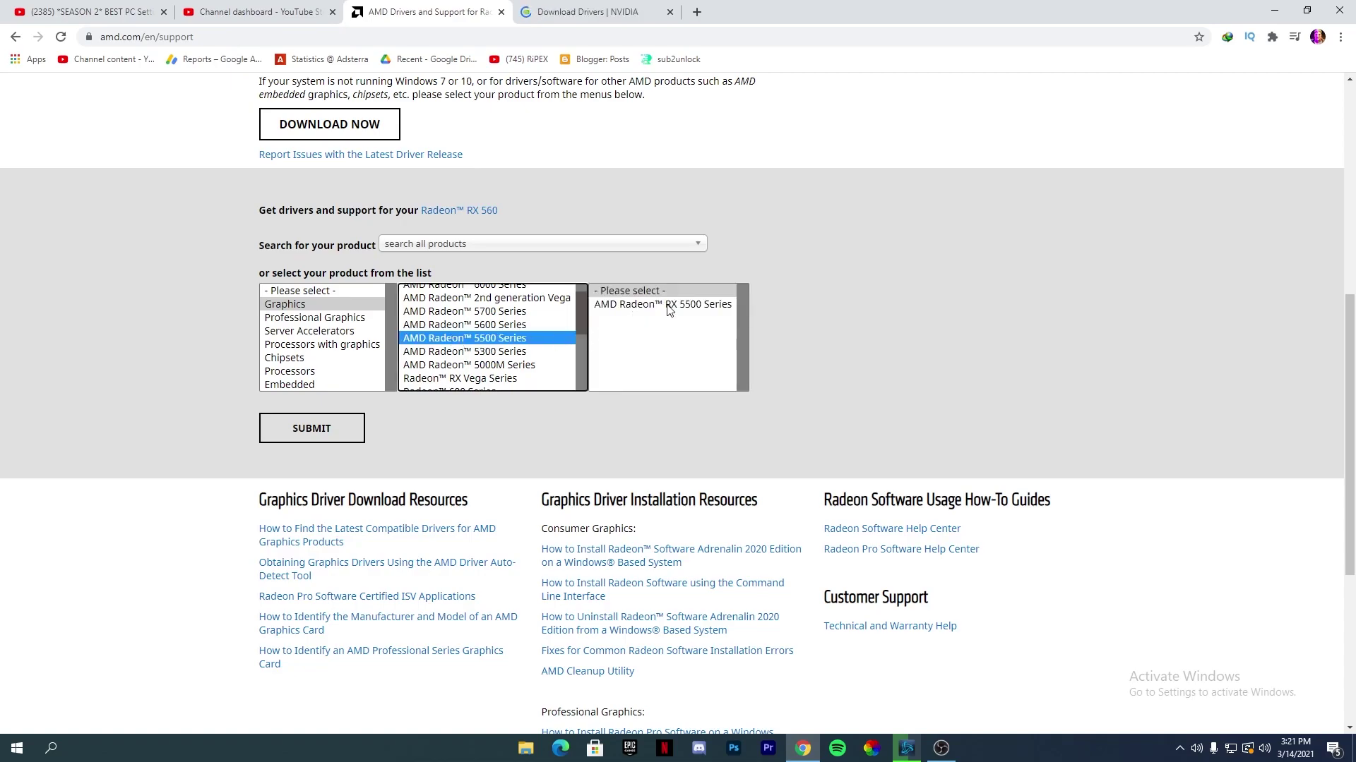
click(667, 307)
click(836, 319)
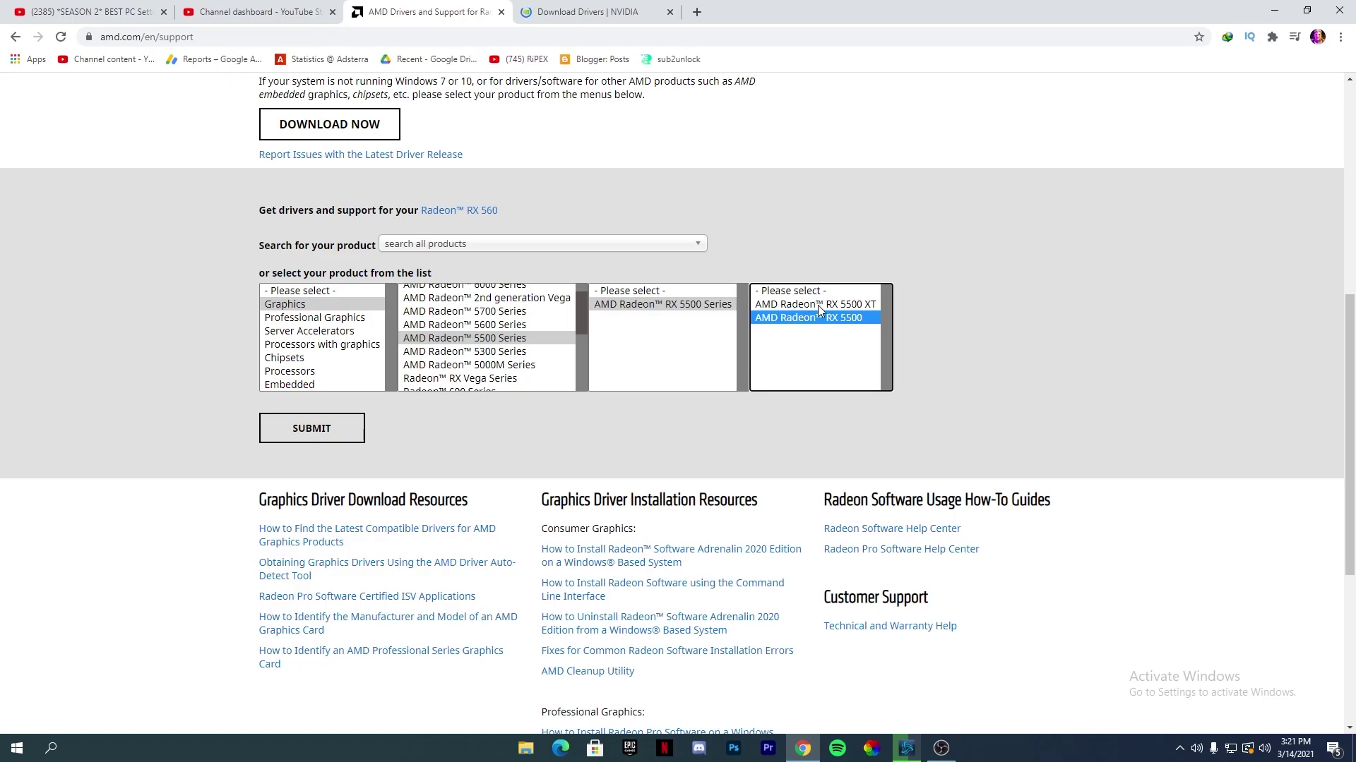
click(818, 305)
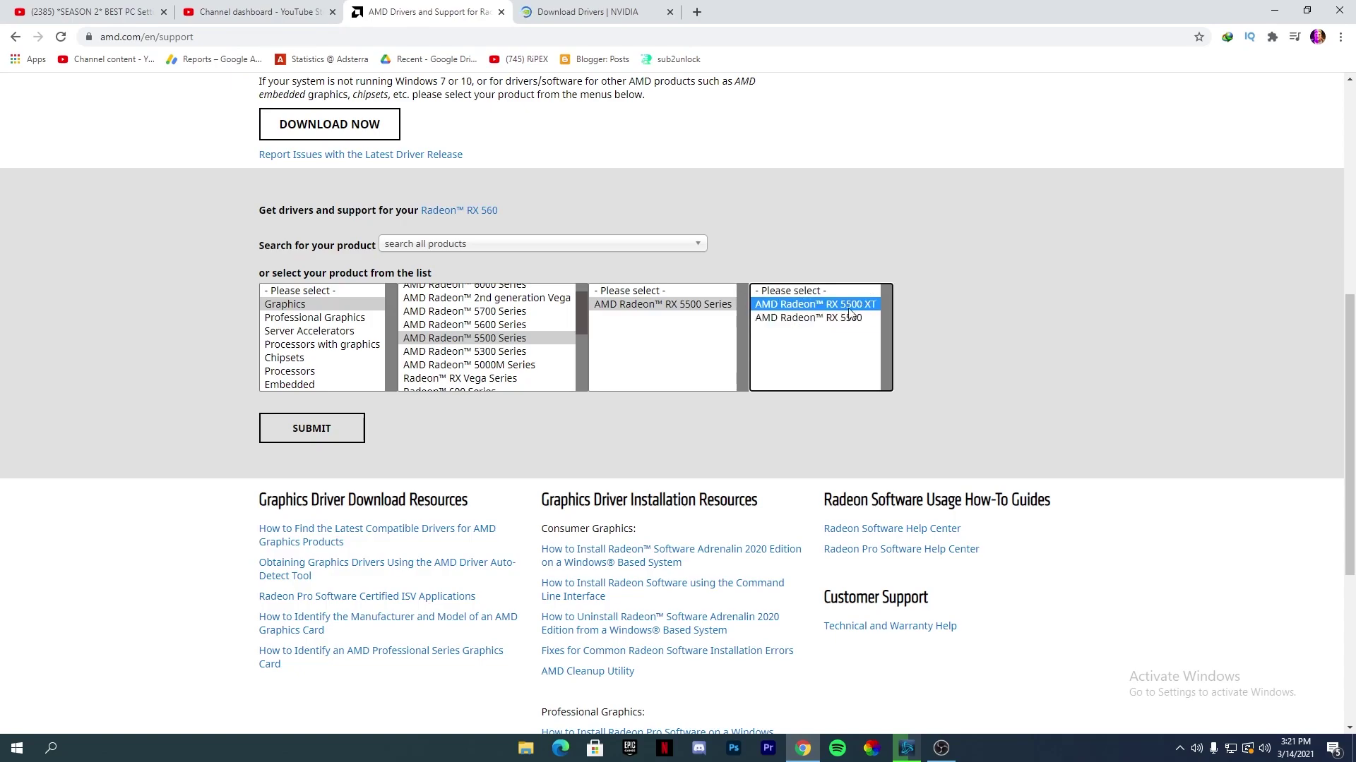
click(277, 434)
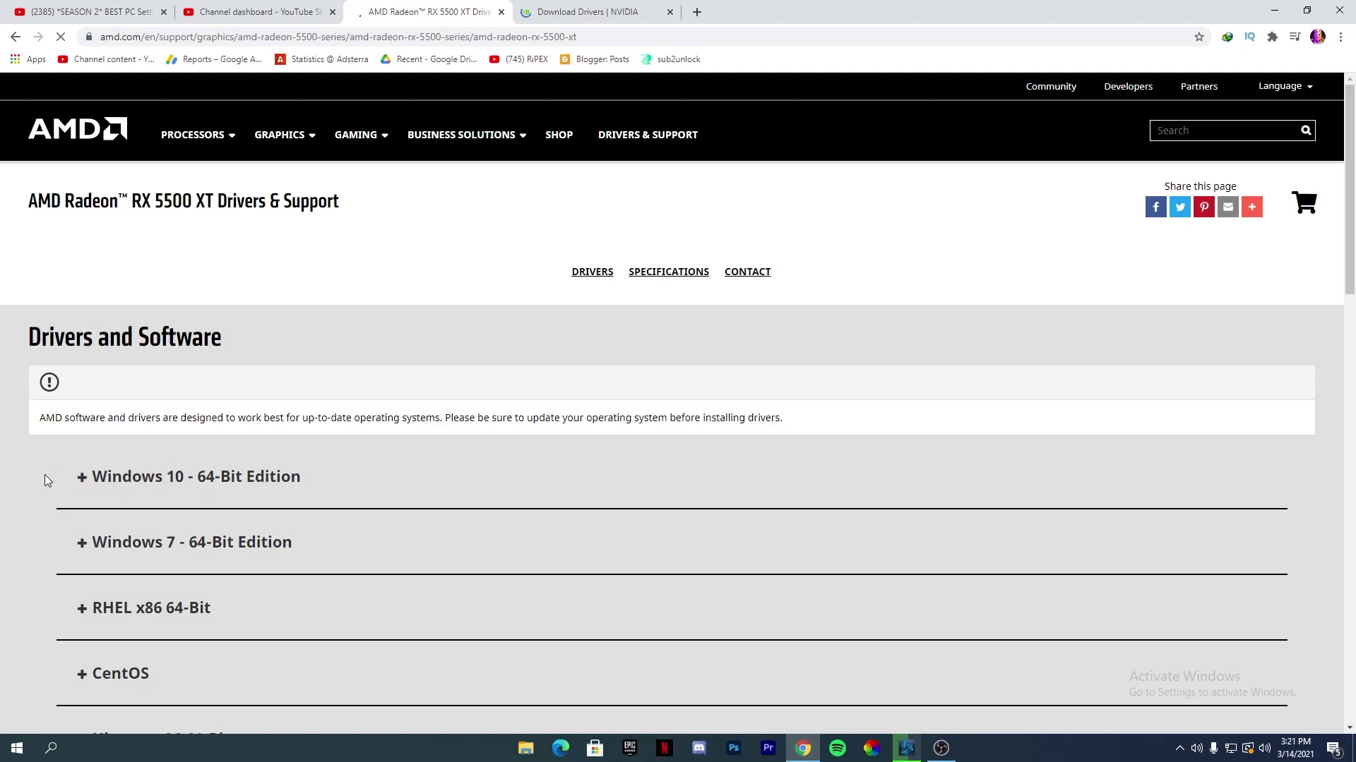
click(85, 477)
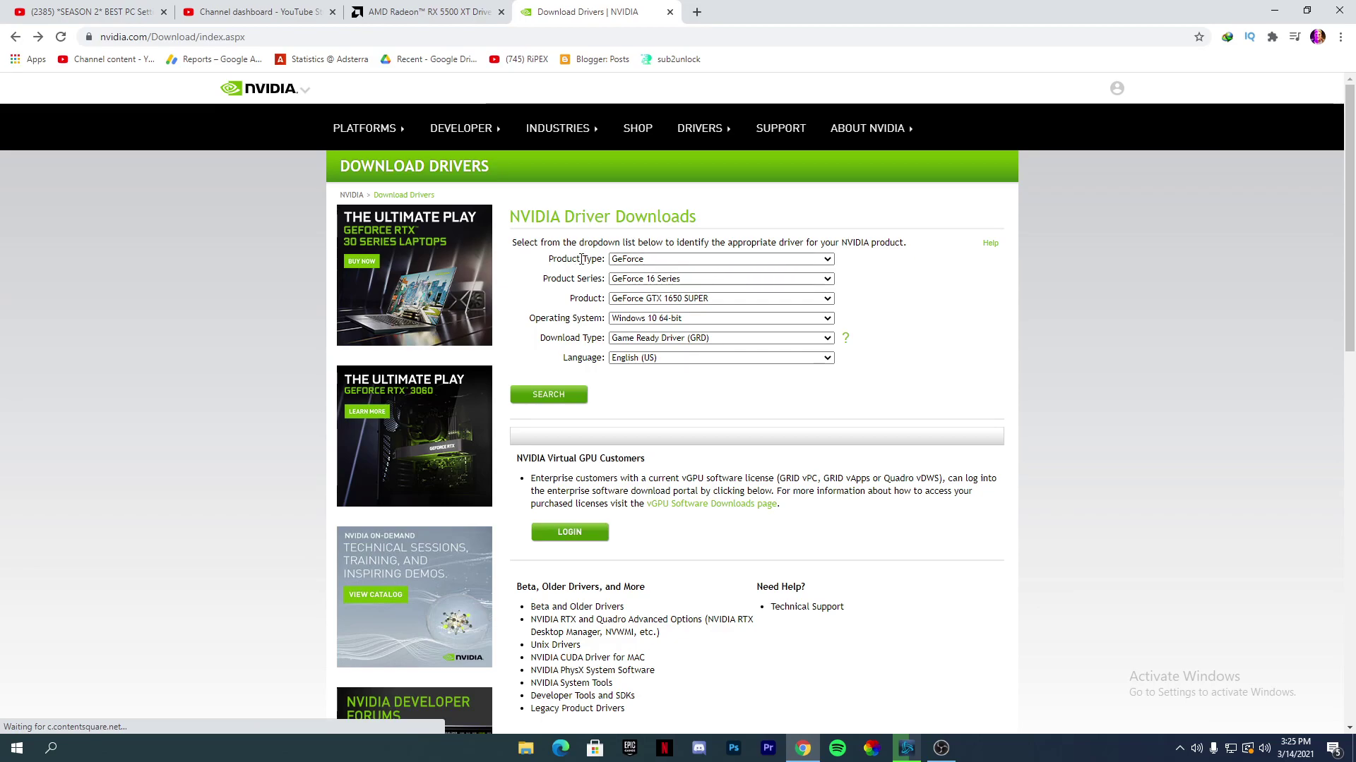
Step: Search NVIDIA's downloads for the GeForce GTX 1650 SUPER Game Ready Driver on Windows 10 64-bit, and minimize the browser
click(690, 285)
click(674, 284)
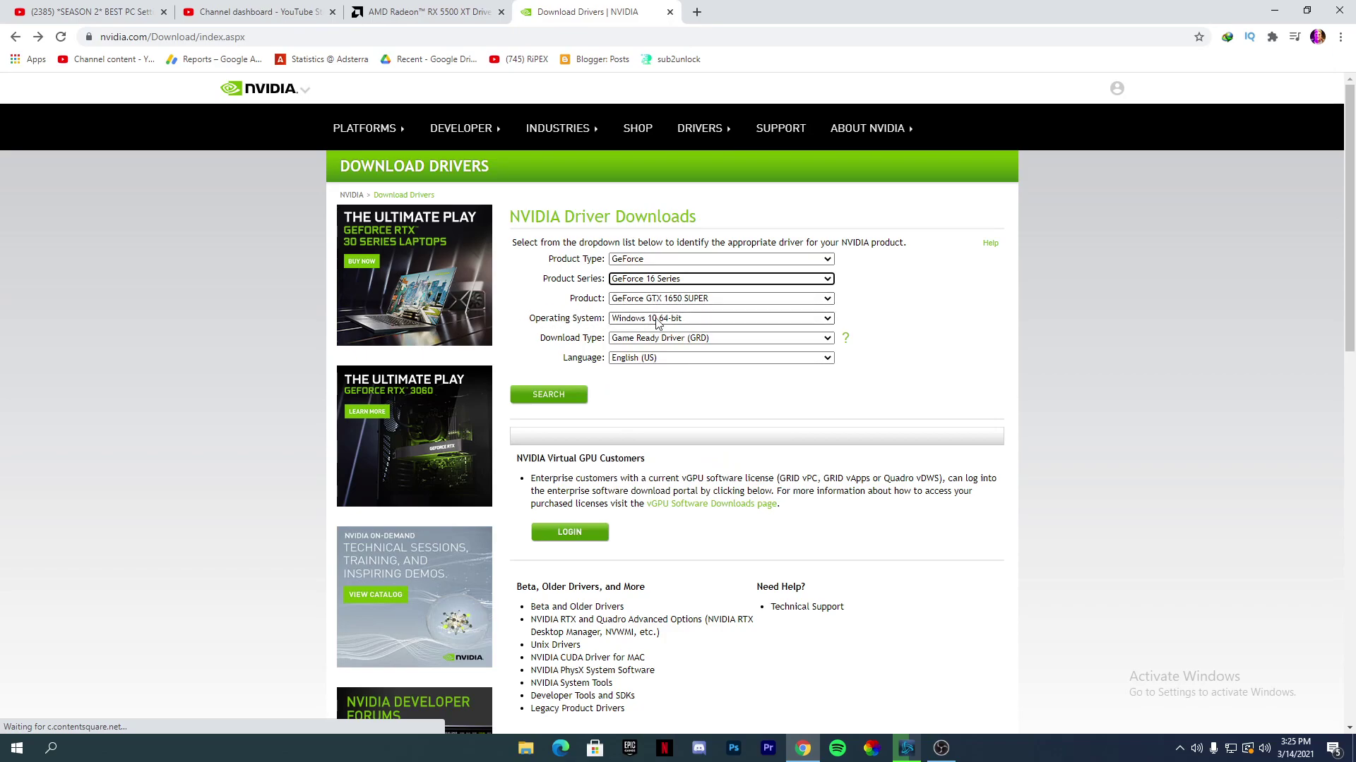
click(557, 394)
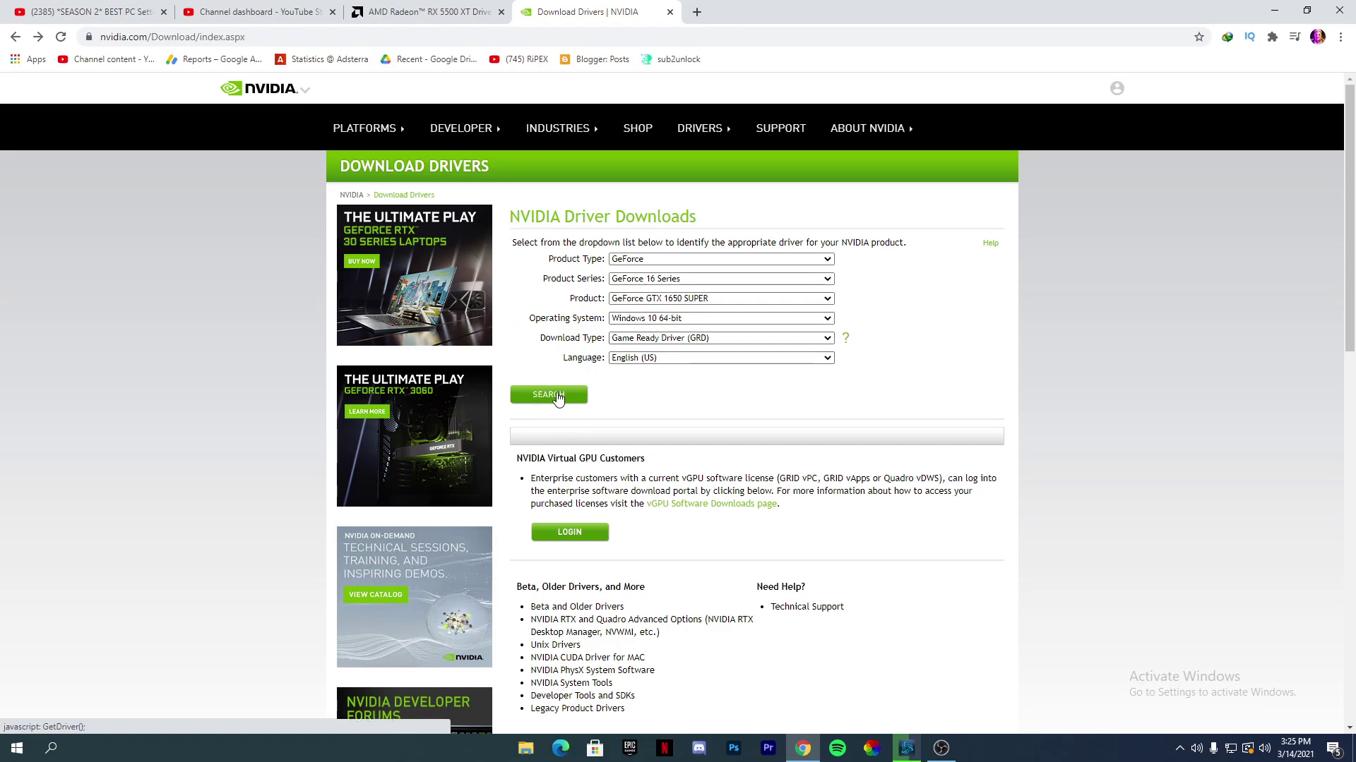
click(557, 398)
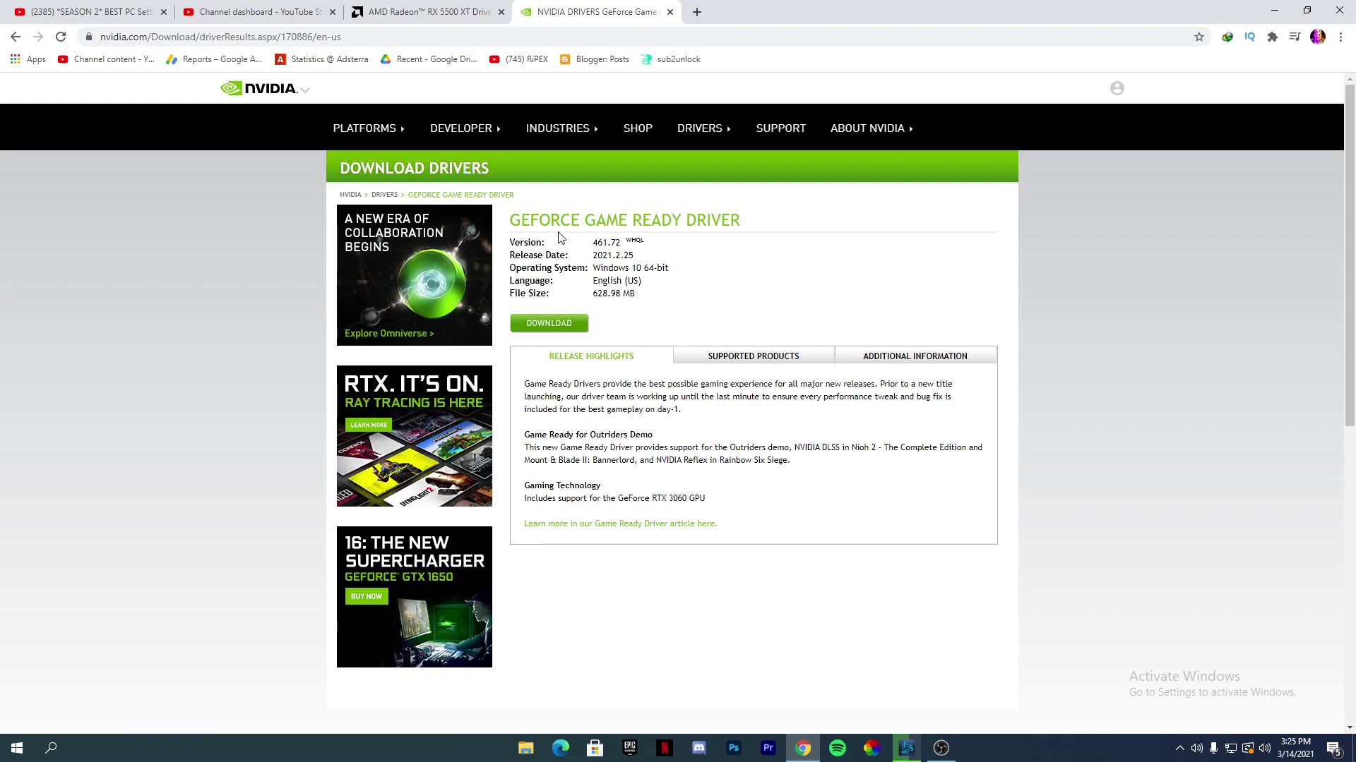
click(1278, 9)
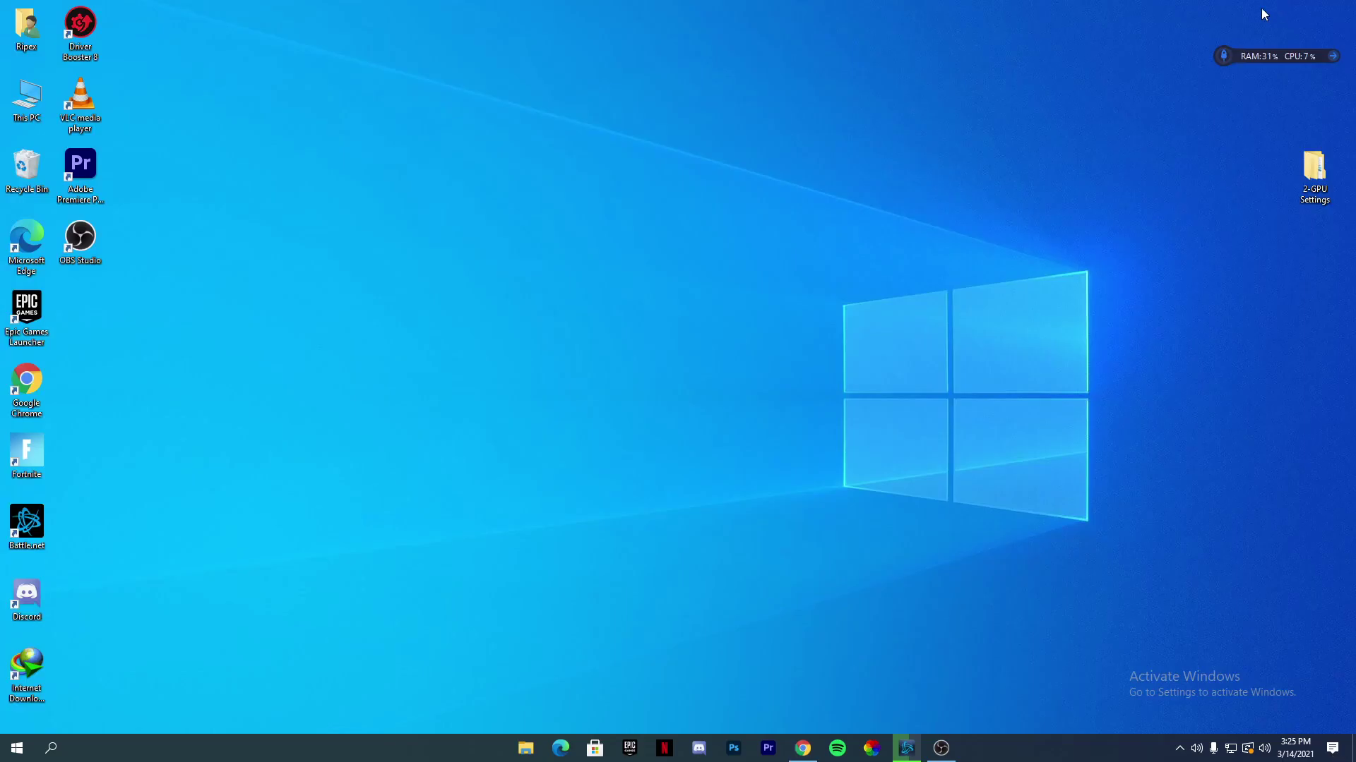
Step: Move the 2-GPU Settings folder to the middle of the desktop and open it to see its AMD, Intel and Nvidia subfolders
drag(1332, 155, 634, 226)
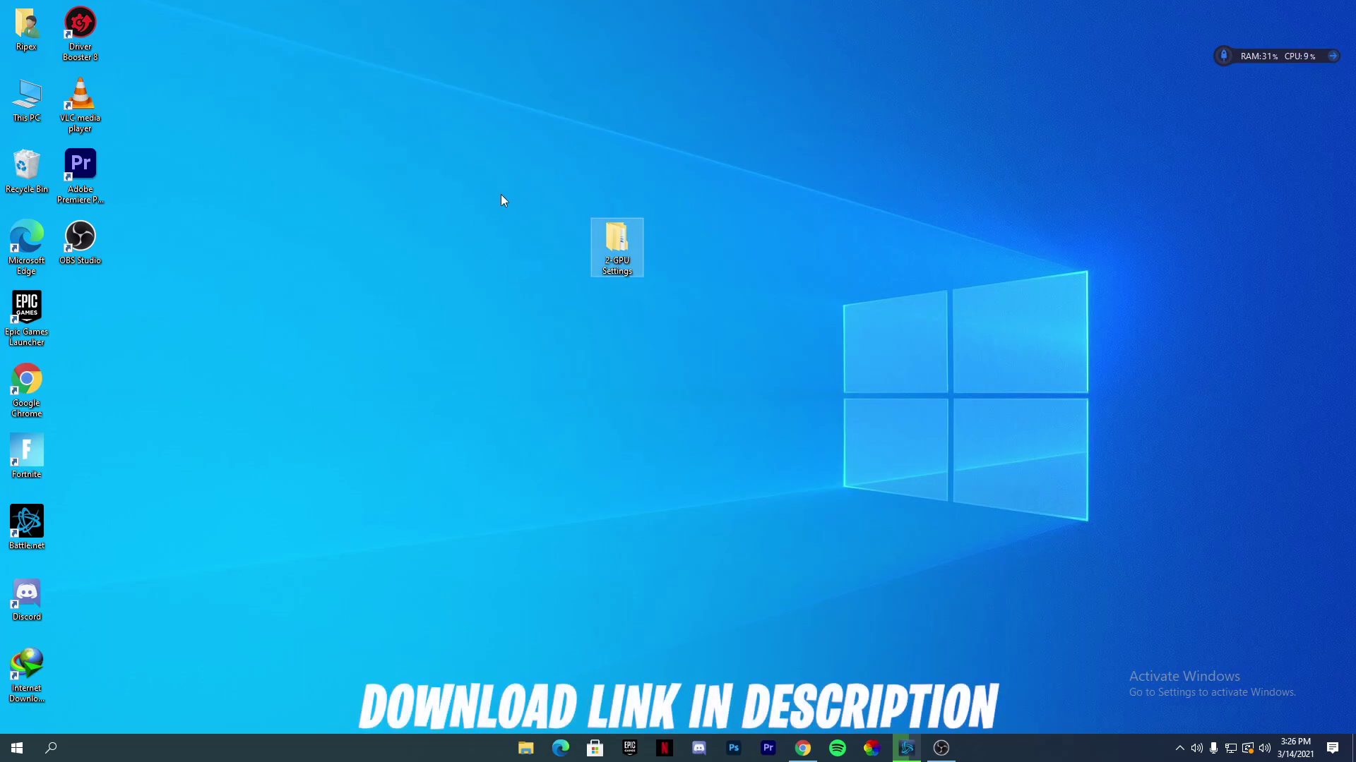
double_click(628, 260)
drag(473, 385, 648, 237)
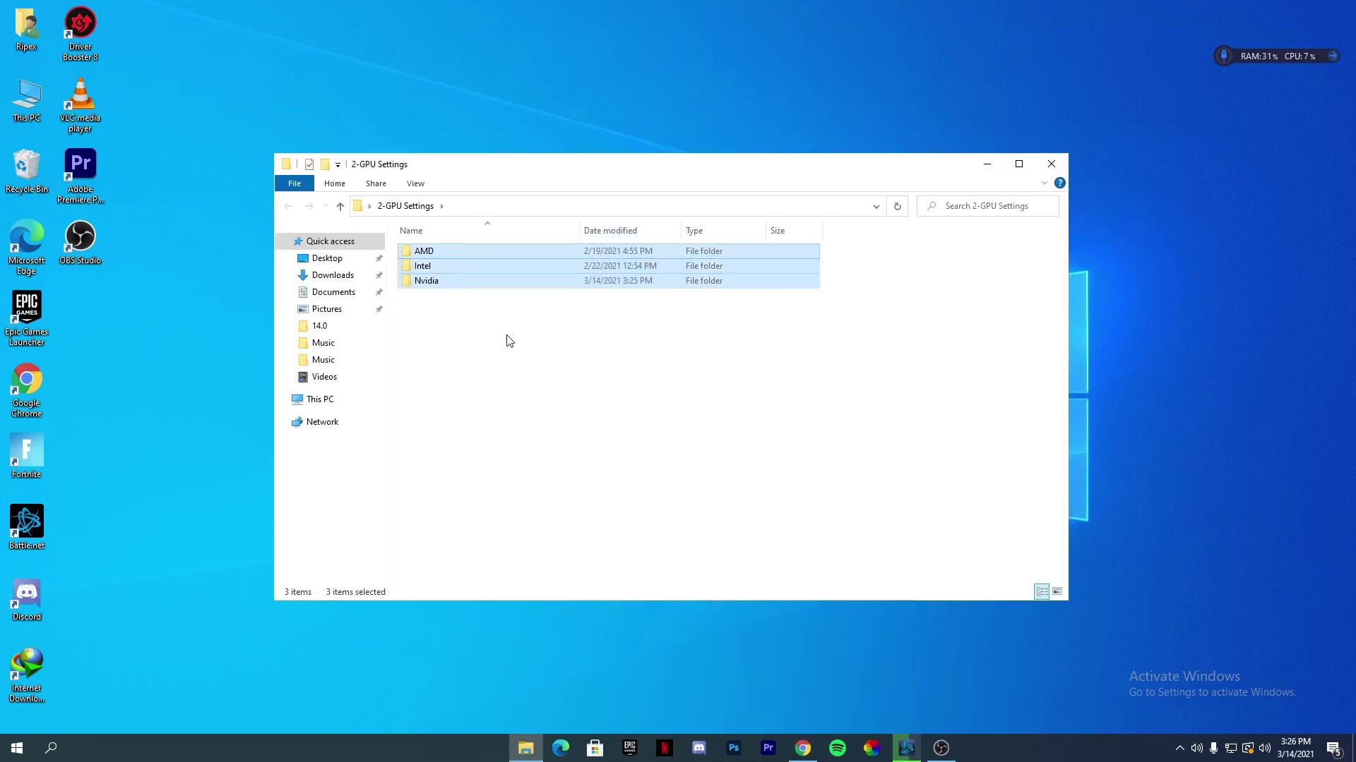
click(464, 338)
drag(613, 363, 568, 265)
click(435, 295)
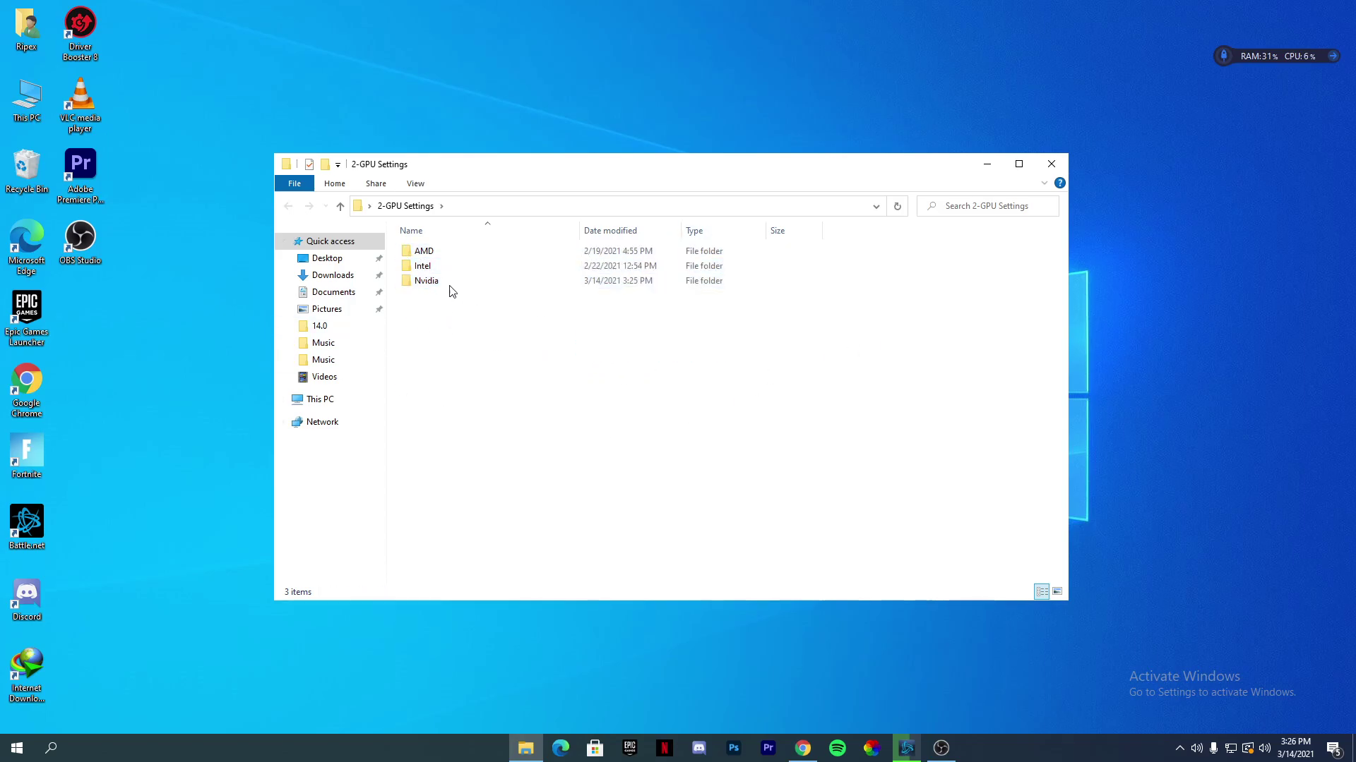
Step: Open the AMD folder, view the images in 1-Best AMD Control Panel Settings, and return to the AMD folder
double_click(429, 256)
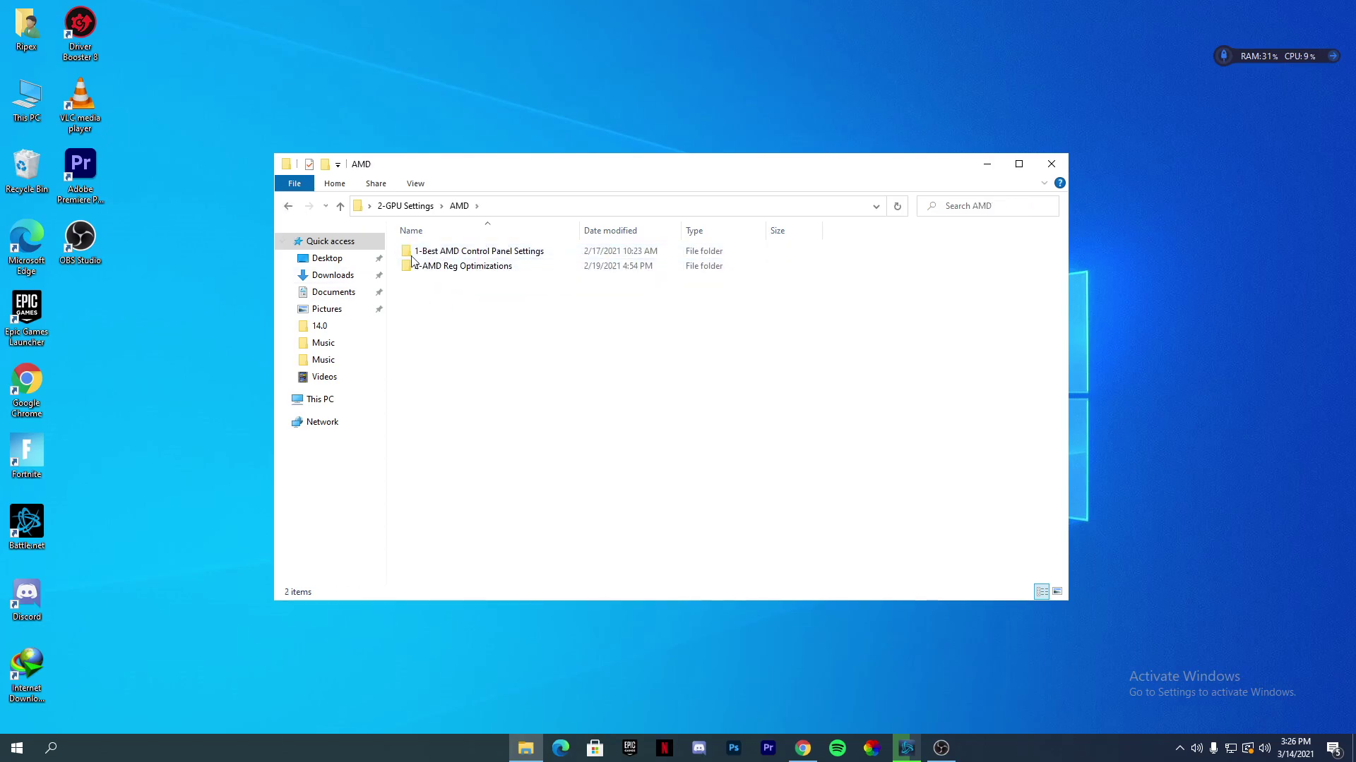
double_click(445, 256)
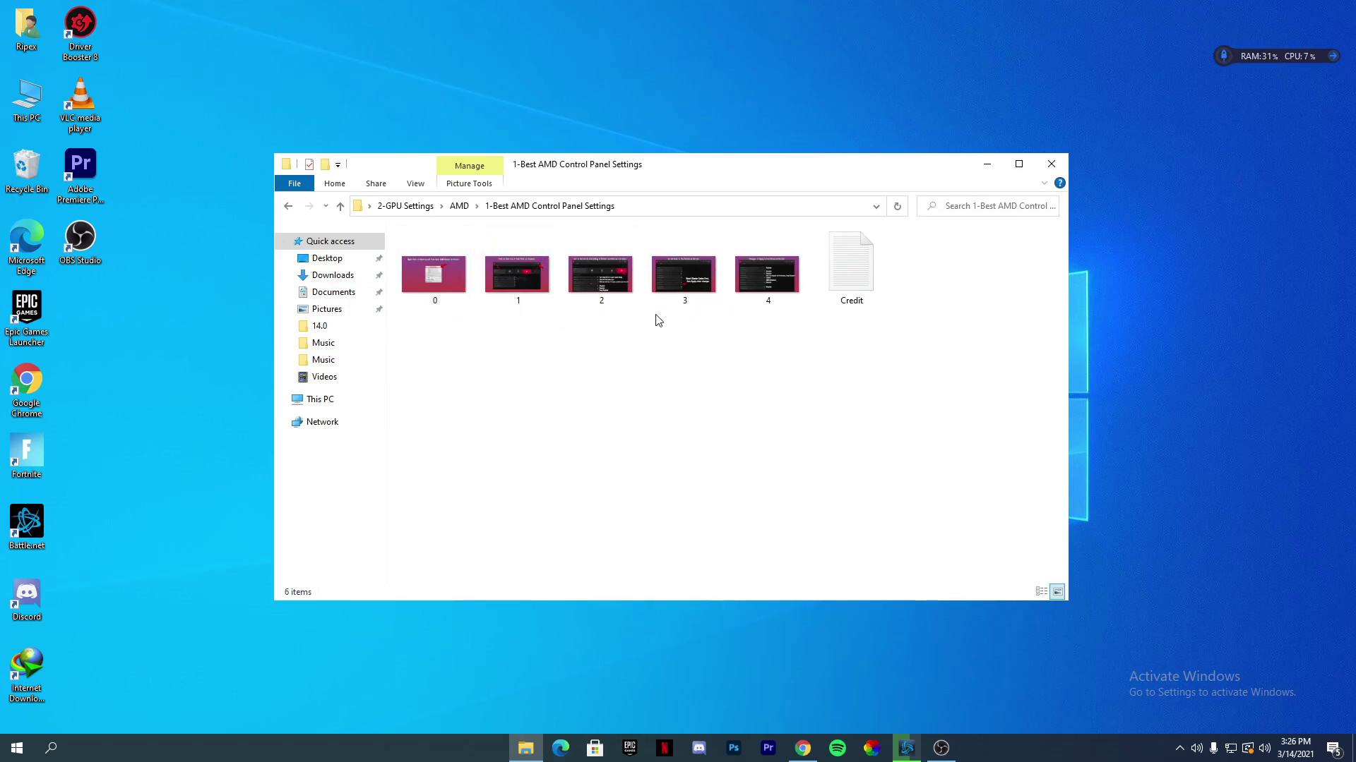
key(BackSpace)
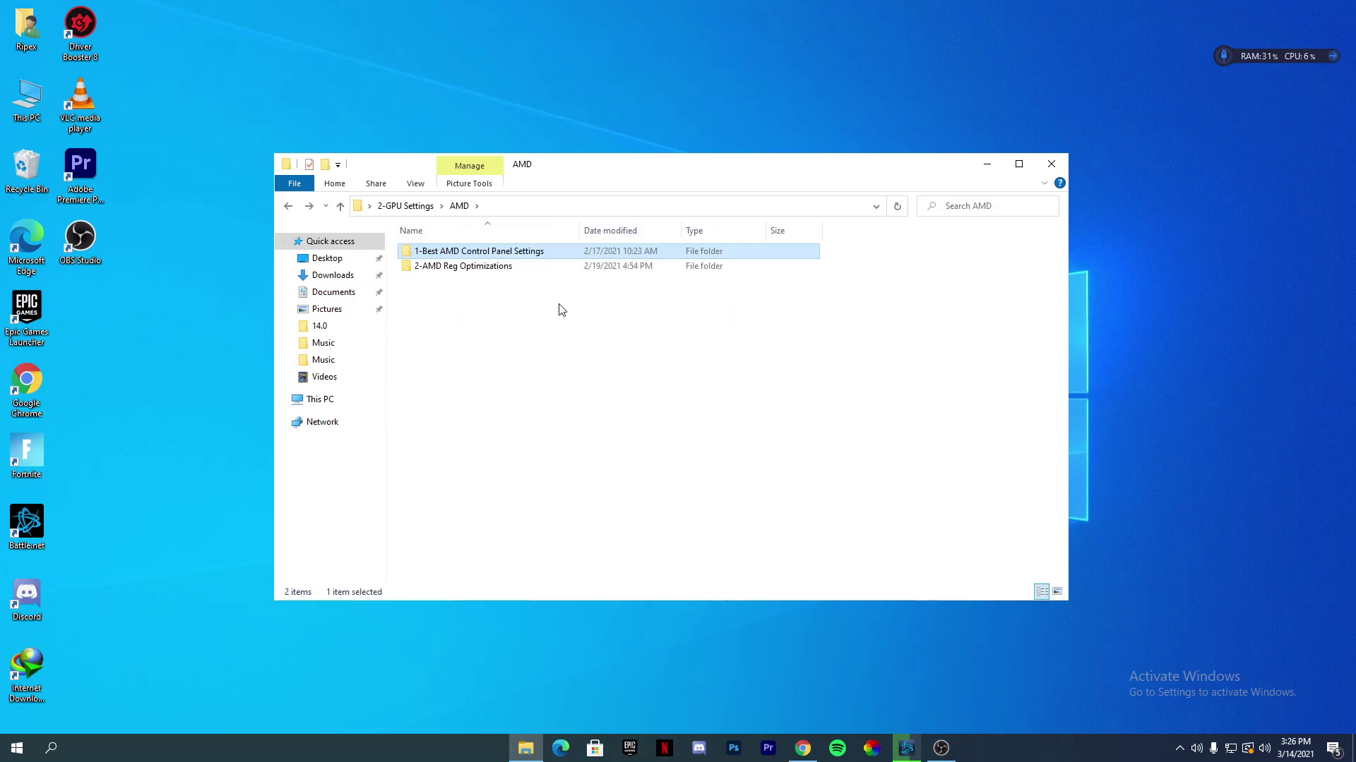
Step: Look inside the 2-AMD Reg Optimizations folder, then return to the 2-GPU Settings folder
double_click(432, 268)
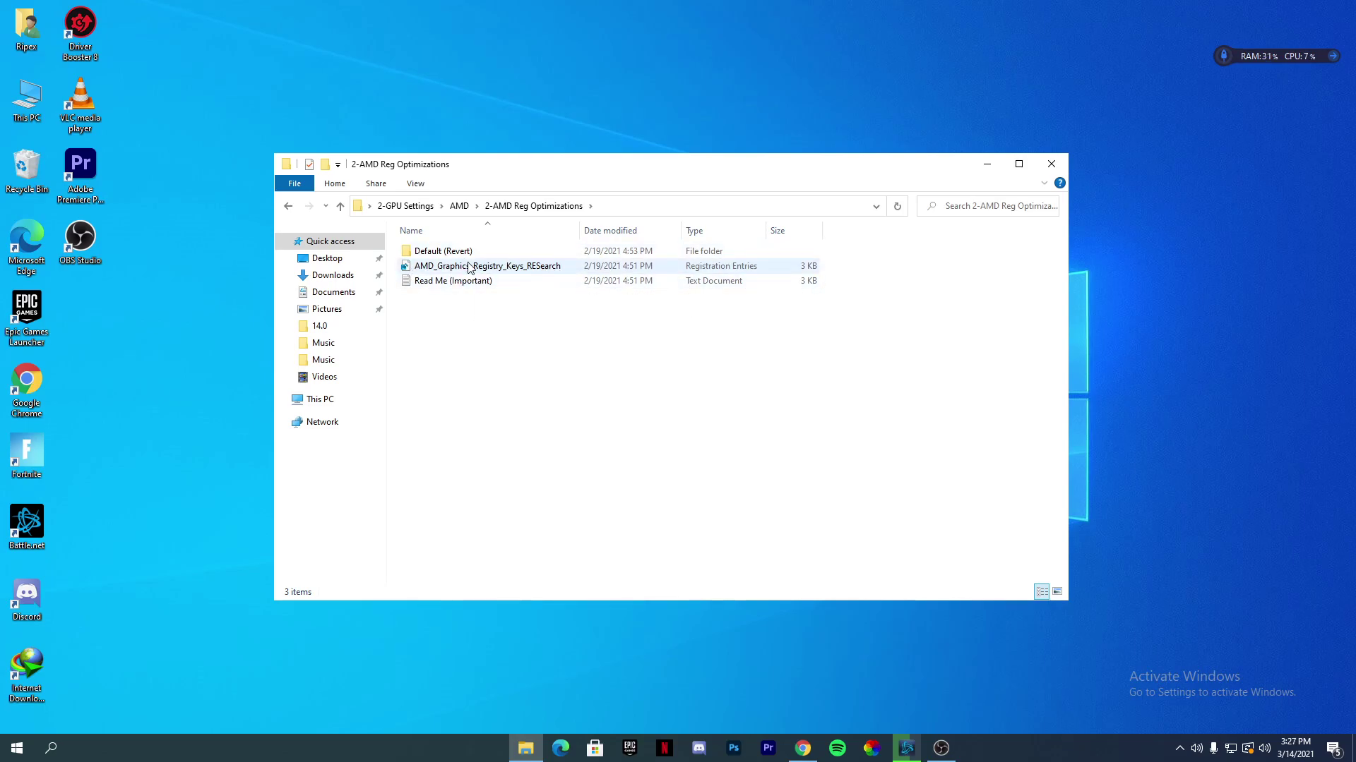
key(BackSpace)
key(BackSpace)
Step: Open Best Nvidia Control Panel Settings in the Nvidia folder, select images 0 to 4, and close the File Explorer window
double_click(442, 281)
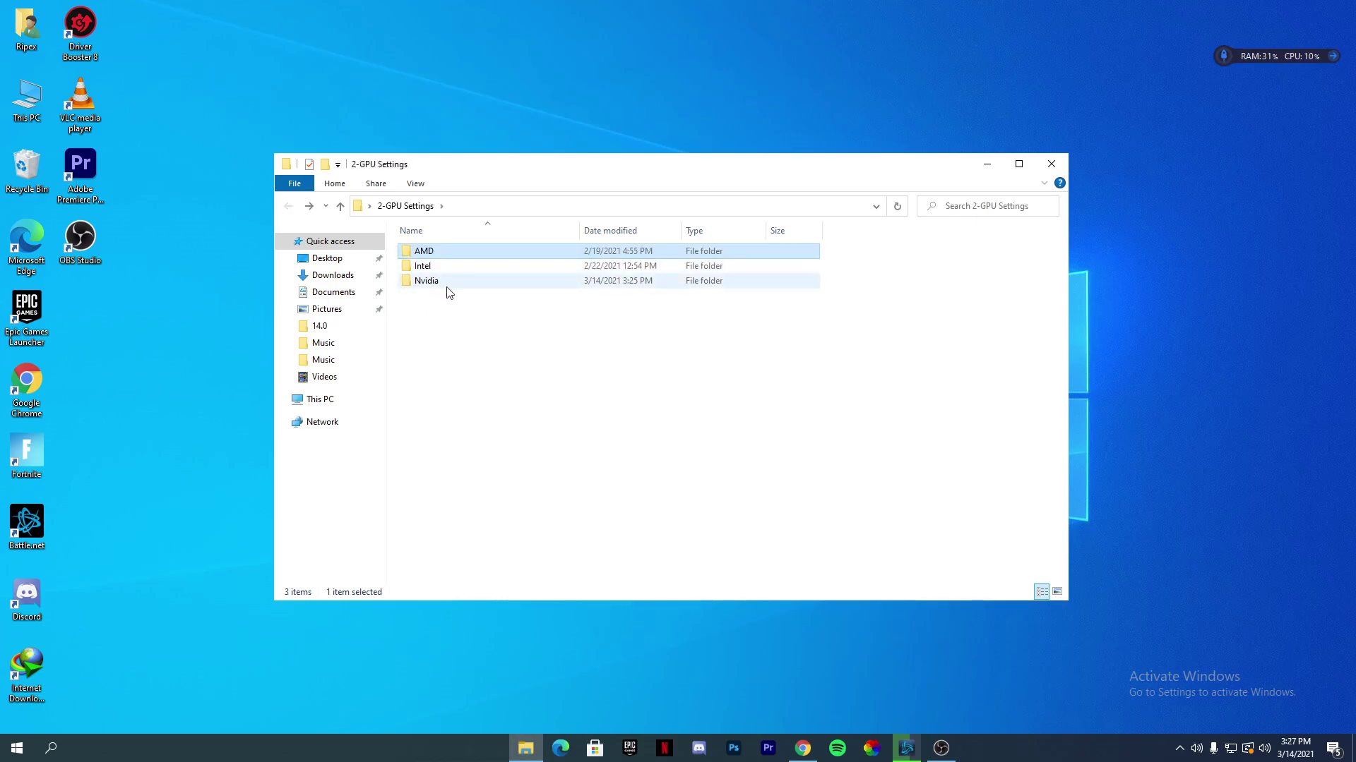
double_click(458, 260)
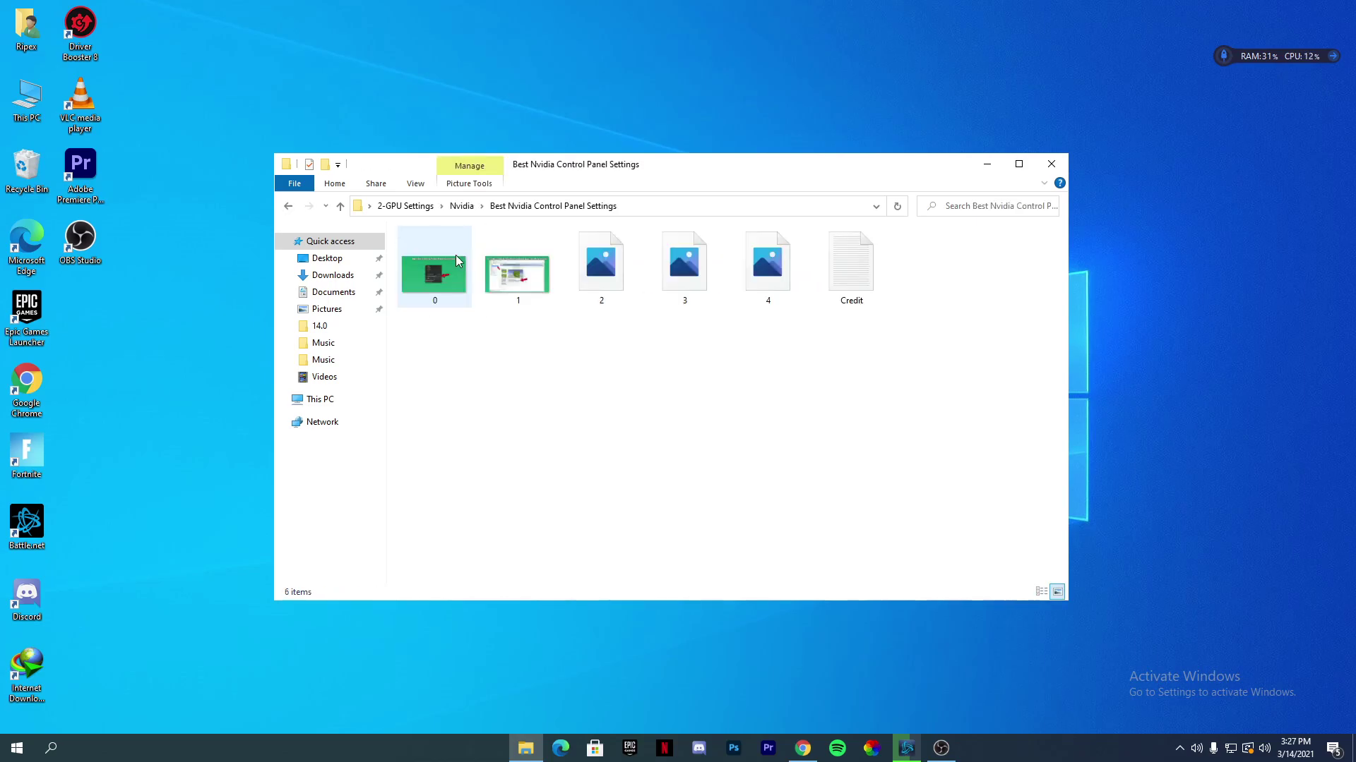
drag(419, 352, 808, 272)
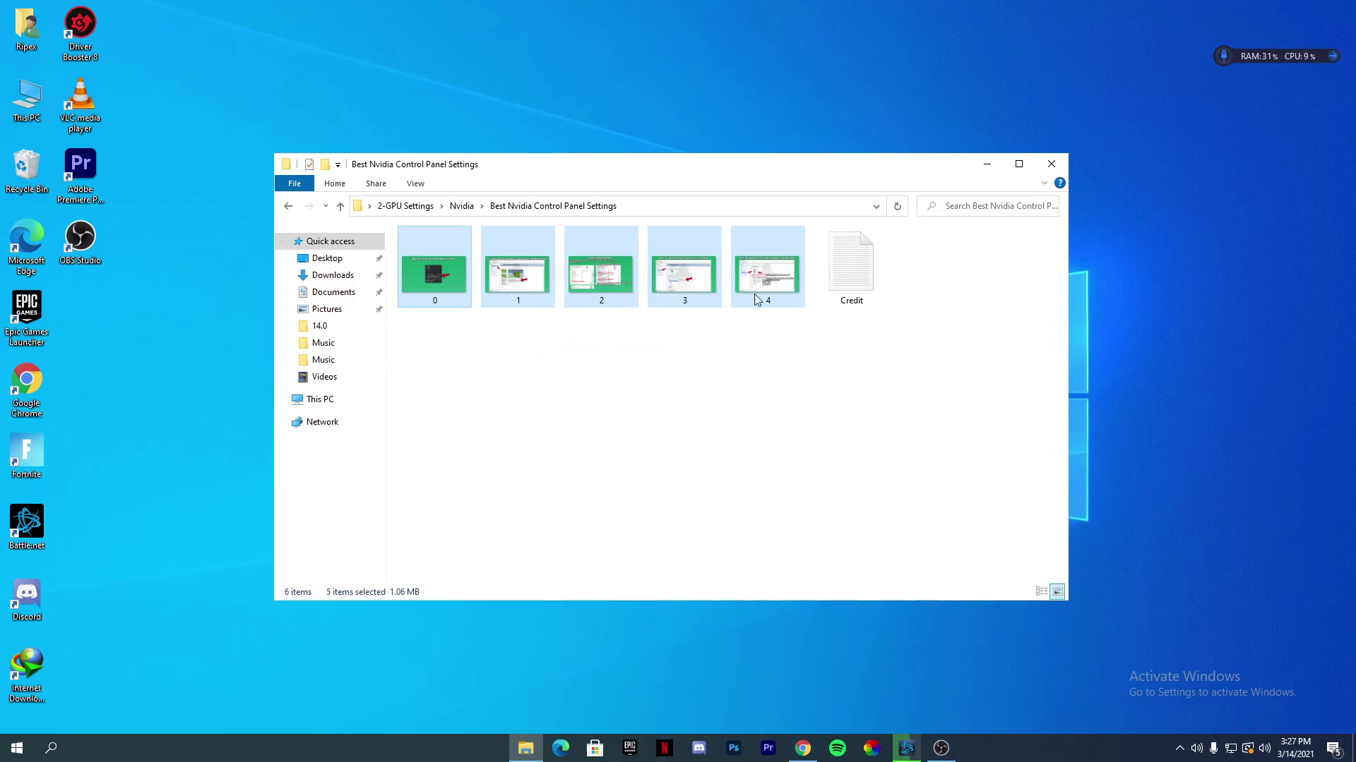
click(1056, 167)
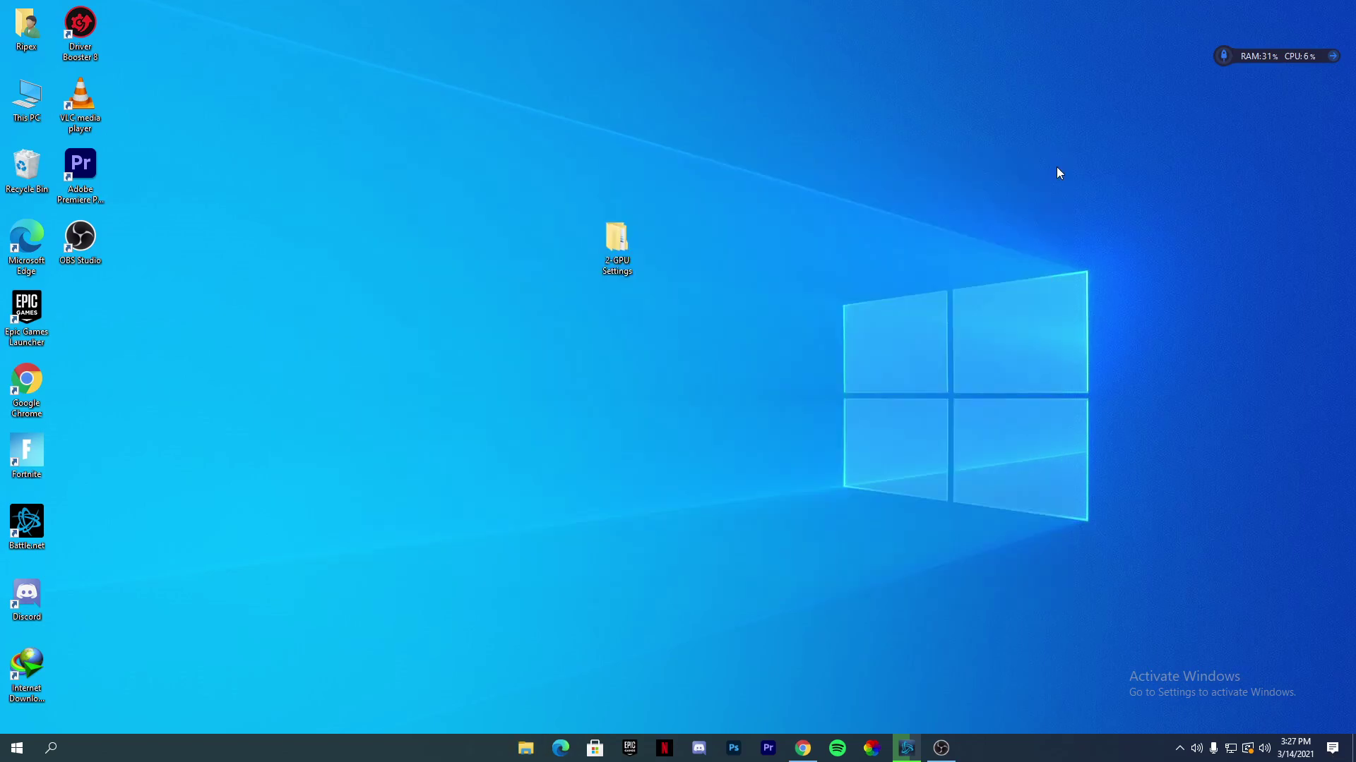
Step: From the desktop's display settings, open Graphics settings and turn on Hardware-accelerated GPU scheduling
right_click(873, 200)
click(926, 376)
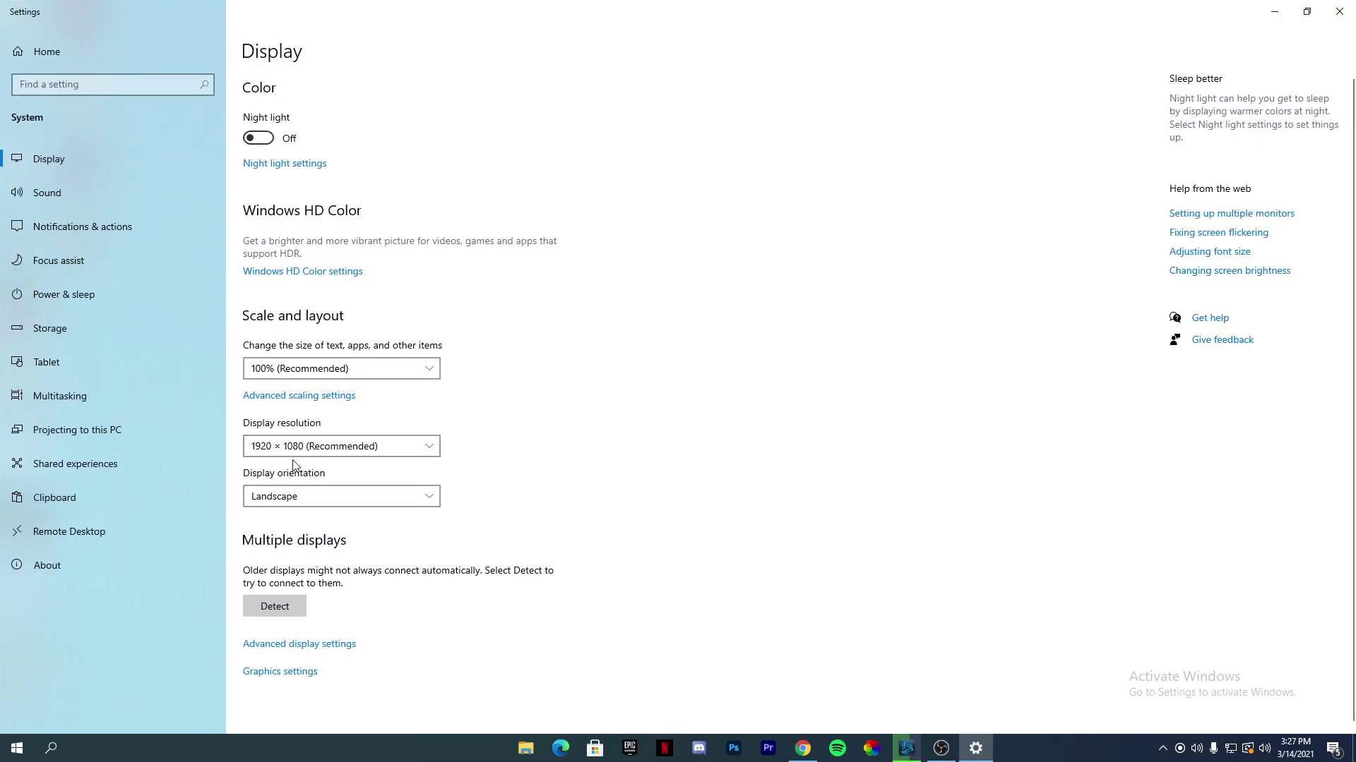
click(281, 671)
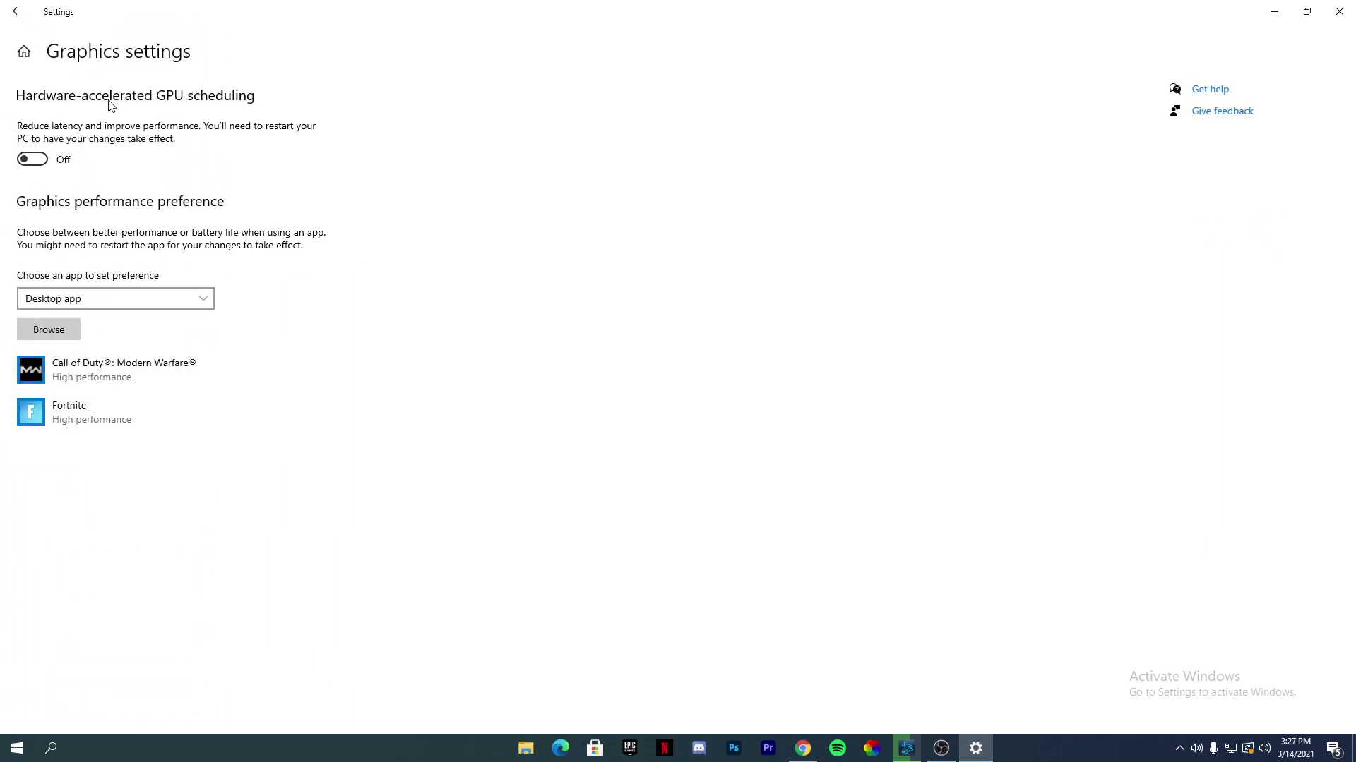
click(31, 159)
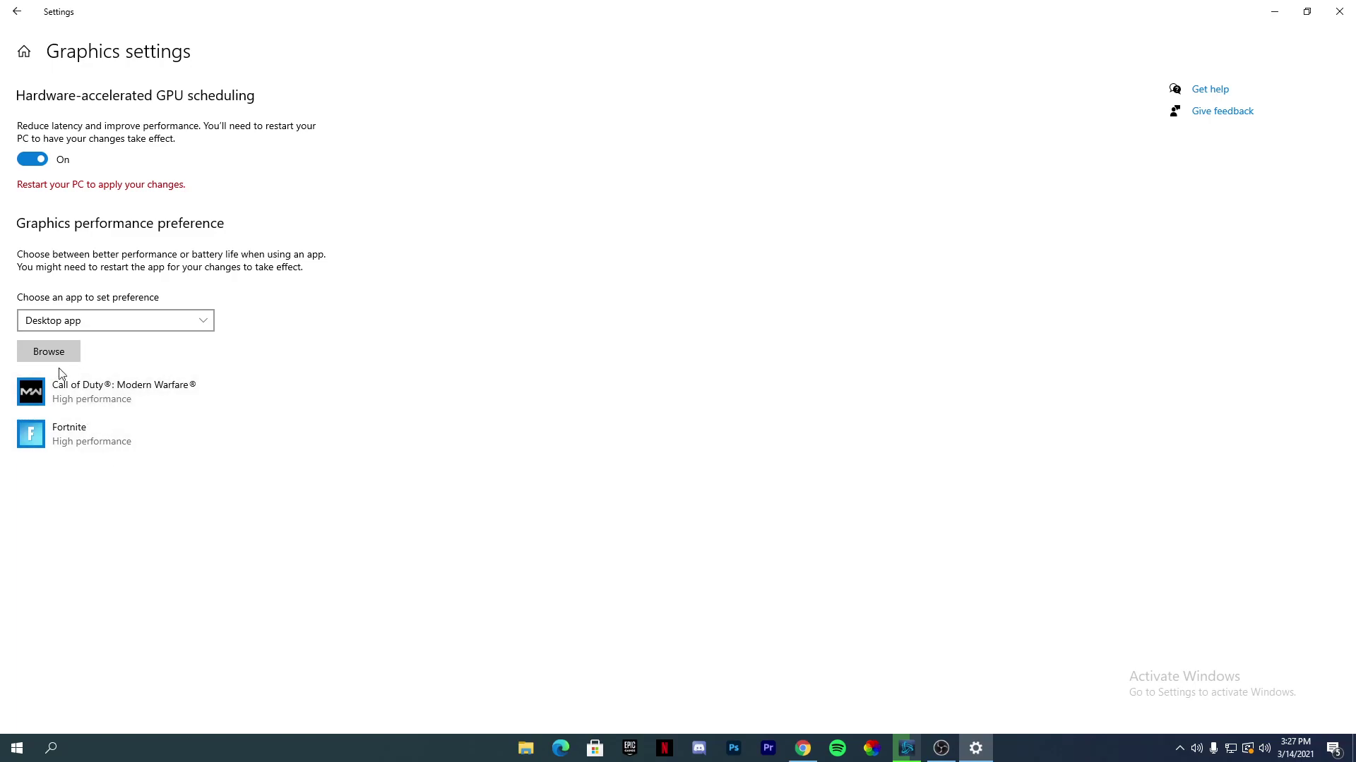
Step: Try to add ModernWarfare from the Call of Duty Modern Warfare folder on New Volume (E:) to the graphics performance preference apps
click(43, 348)
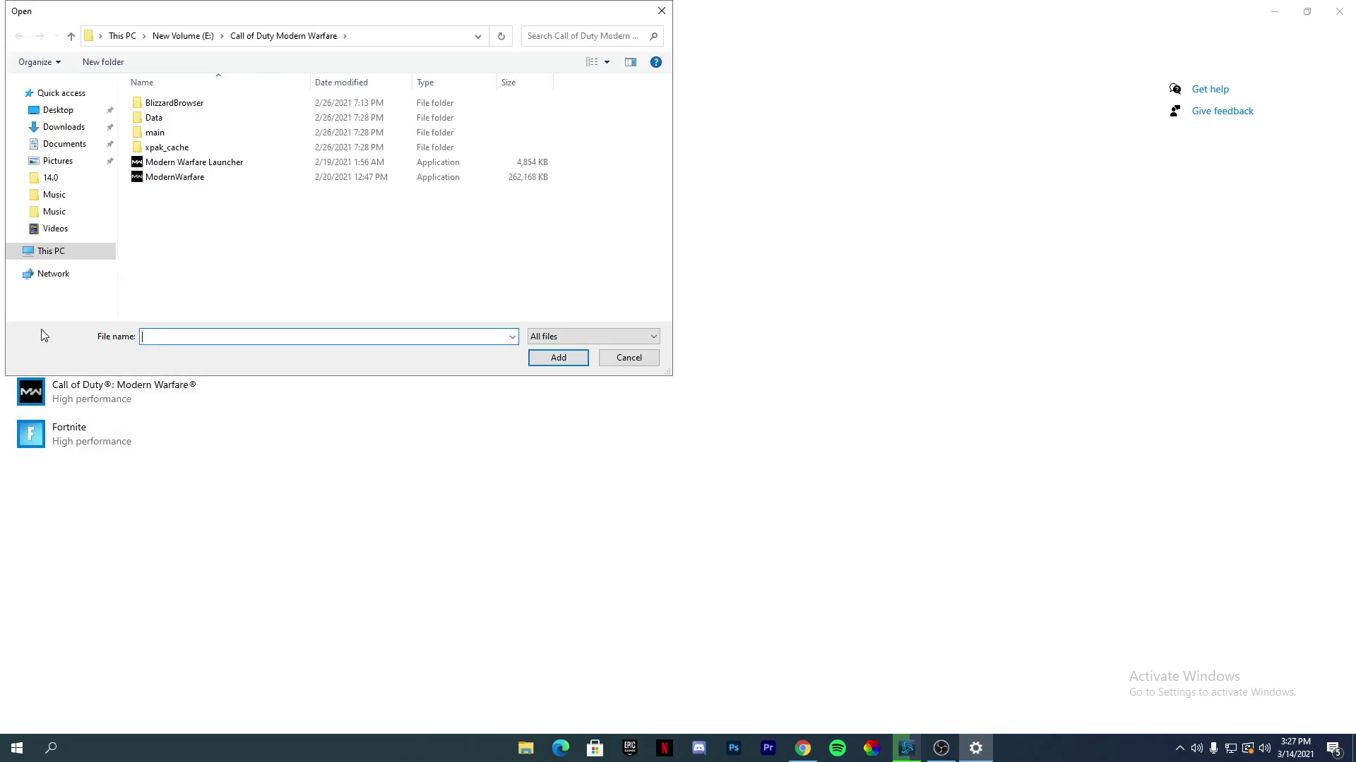
click(49, 252)
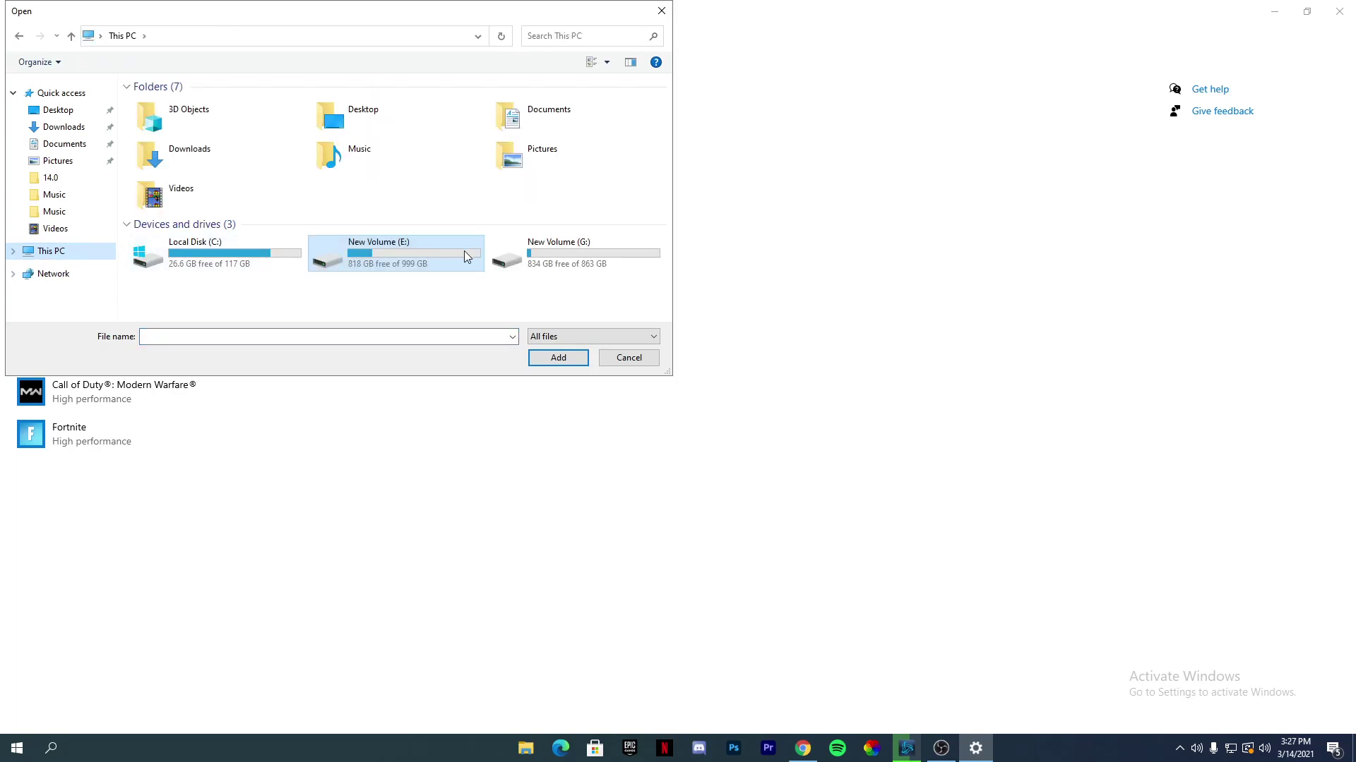
double_click(372, 249)
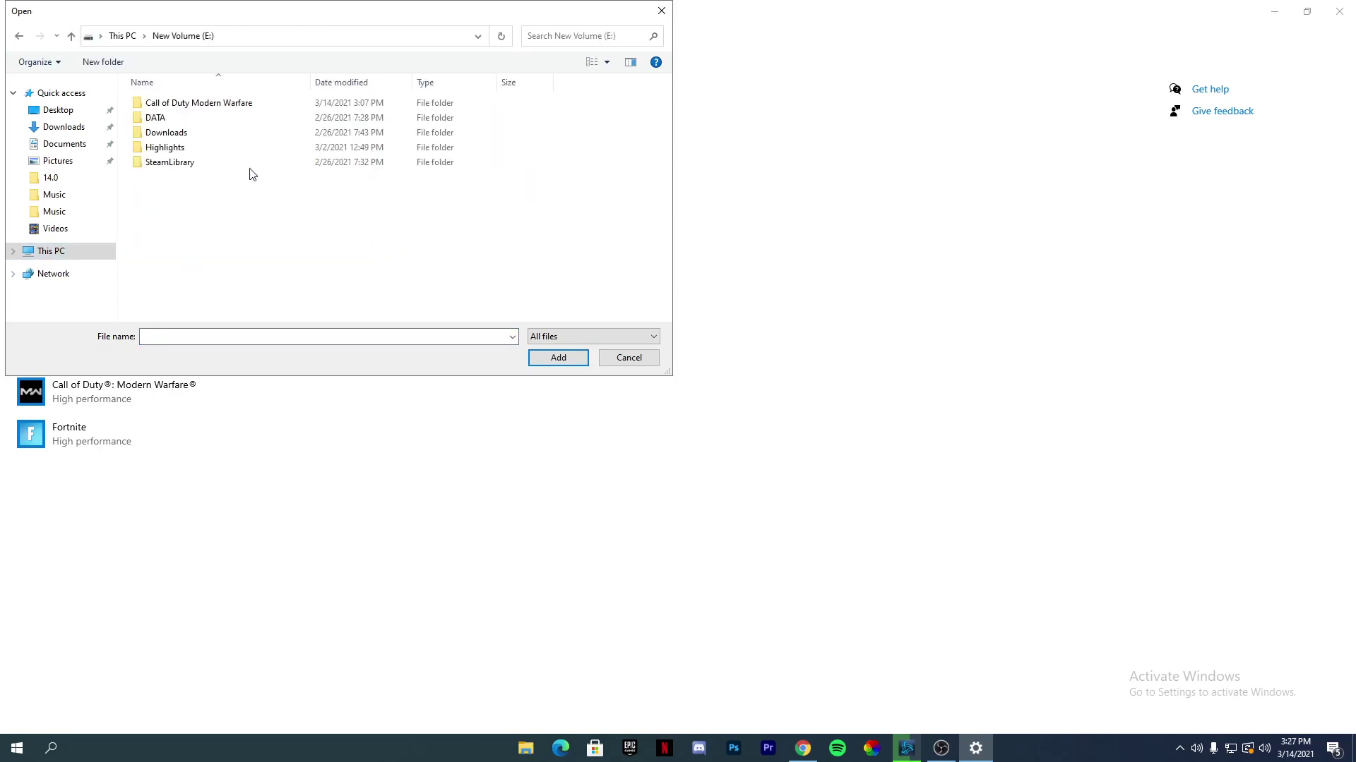
double_click(210, 103)
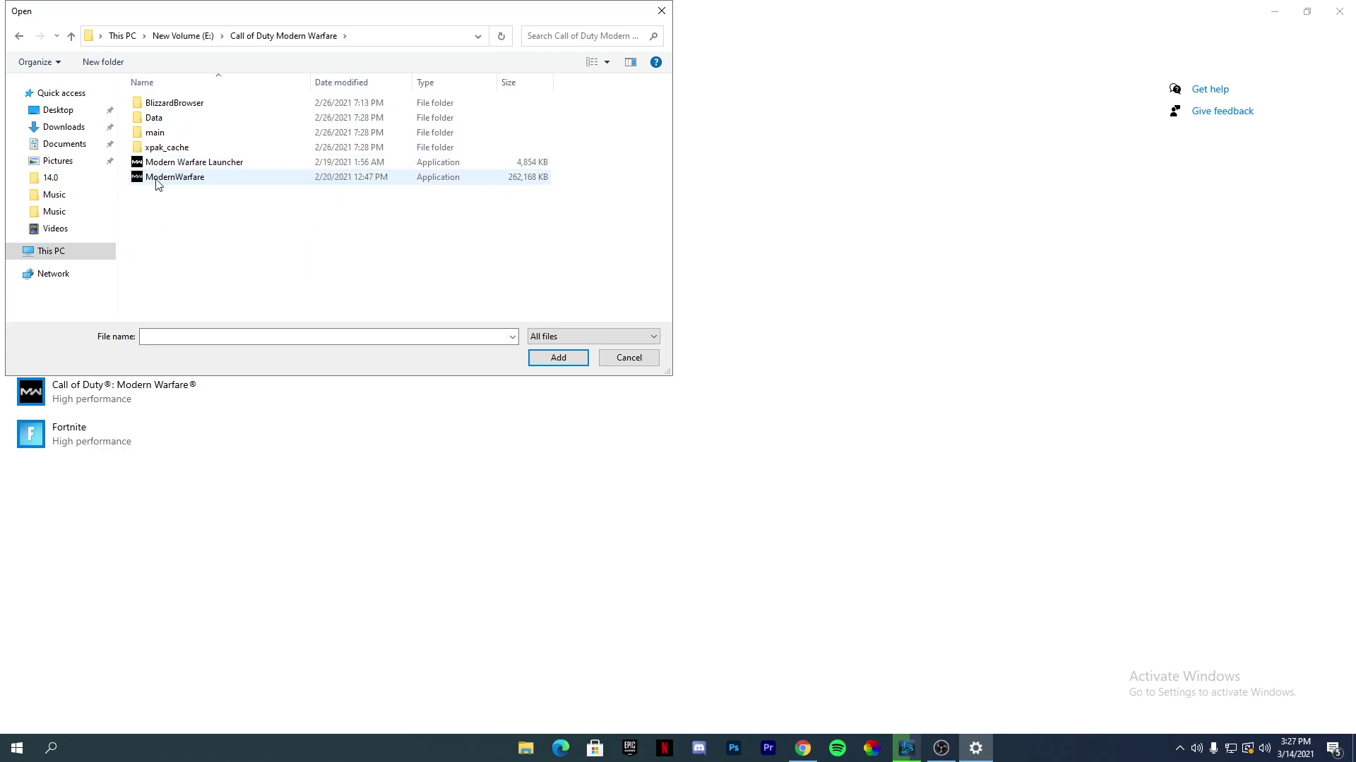
click(188, 178)
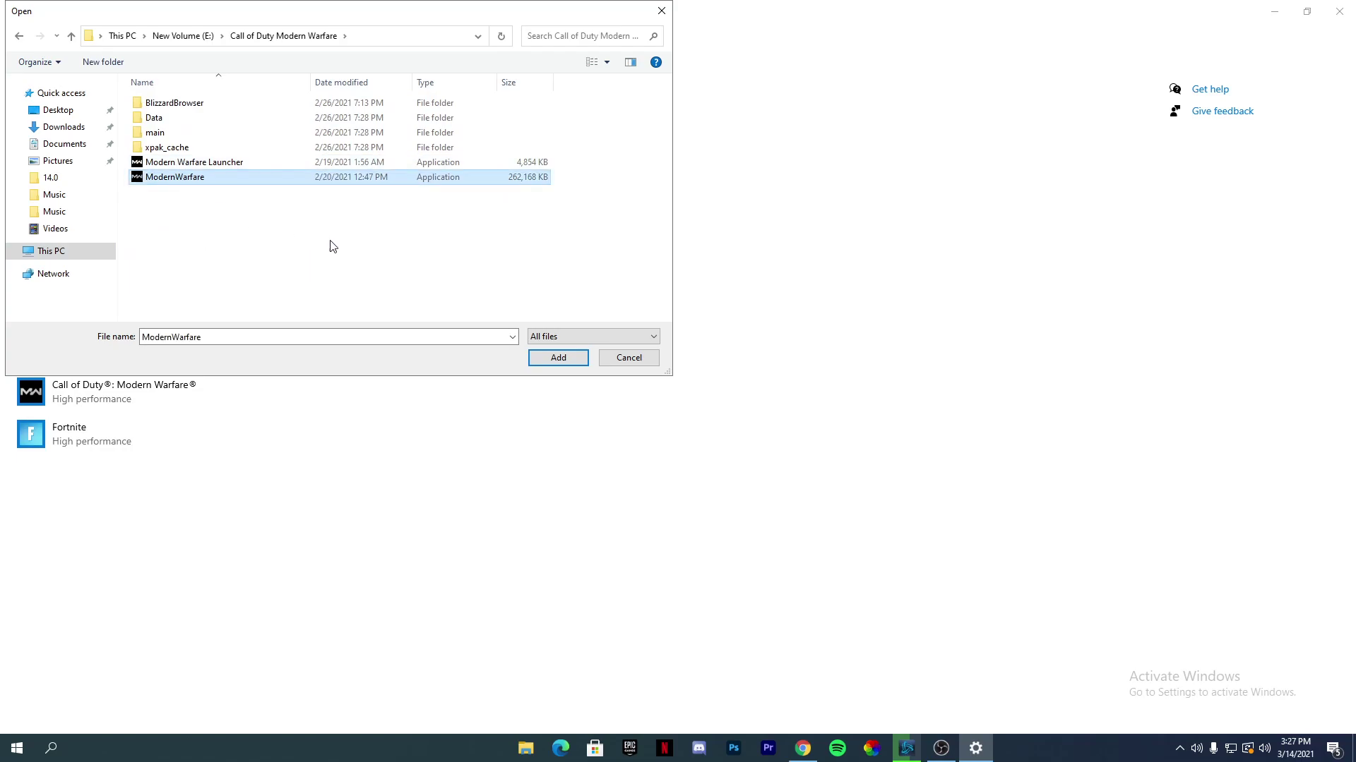
click(557, 357)
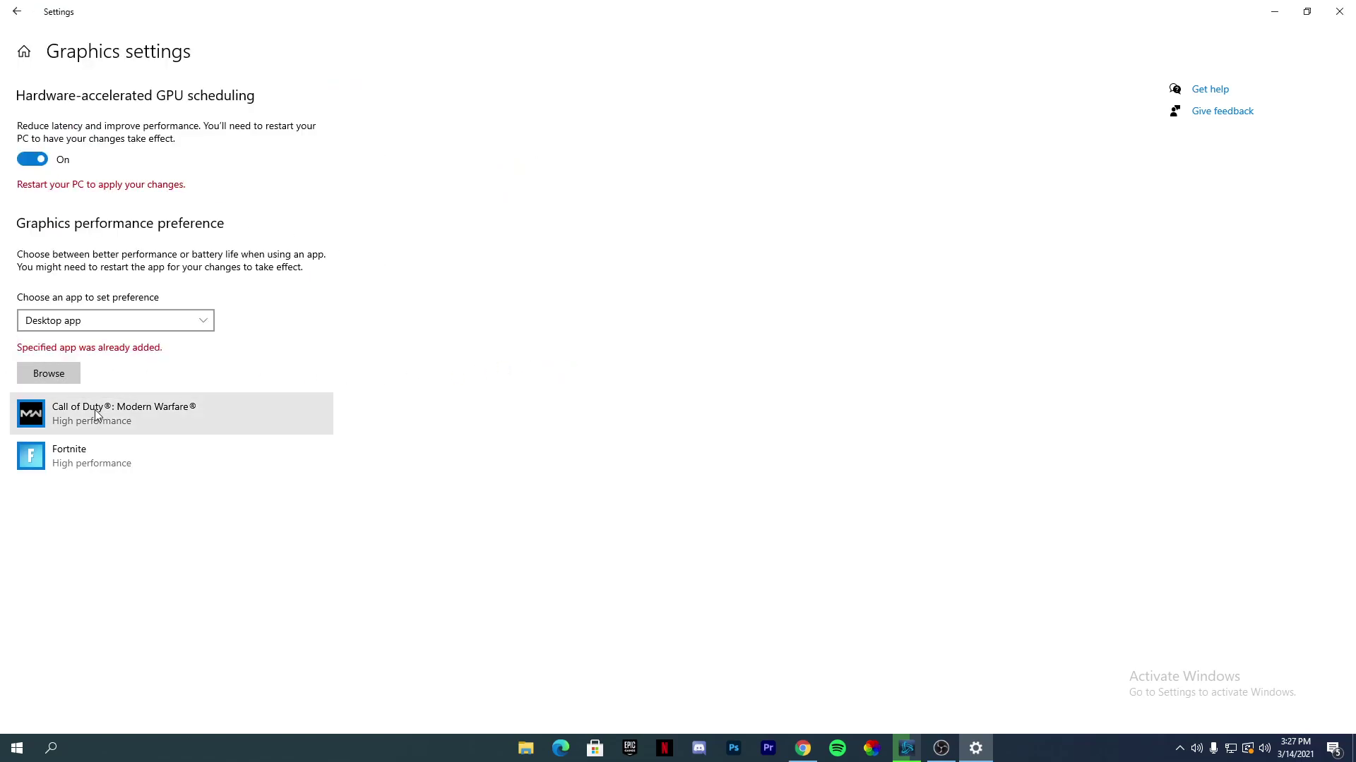
Step: Open the graphics preference options for Call of Duty: Modern Warfare and save them with High performance
click(205, 416)
click(224, 472)
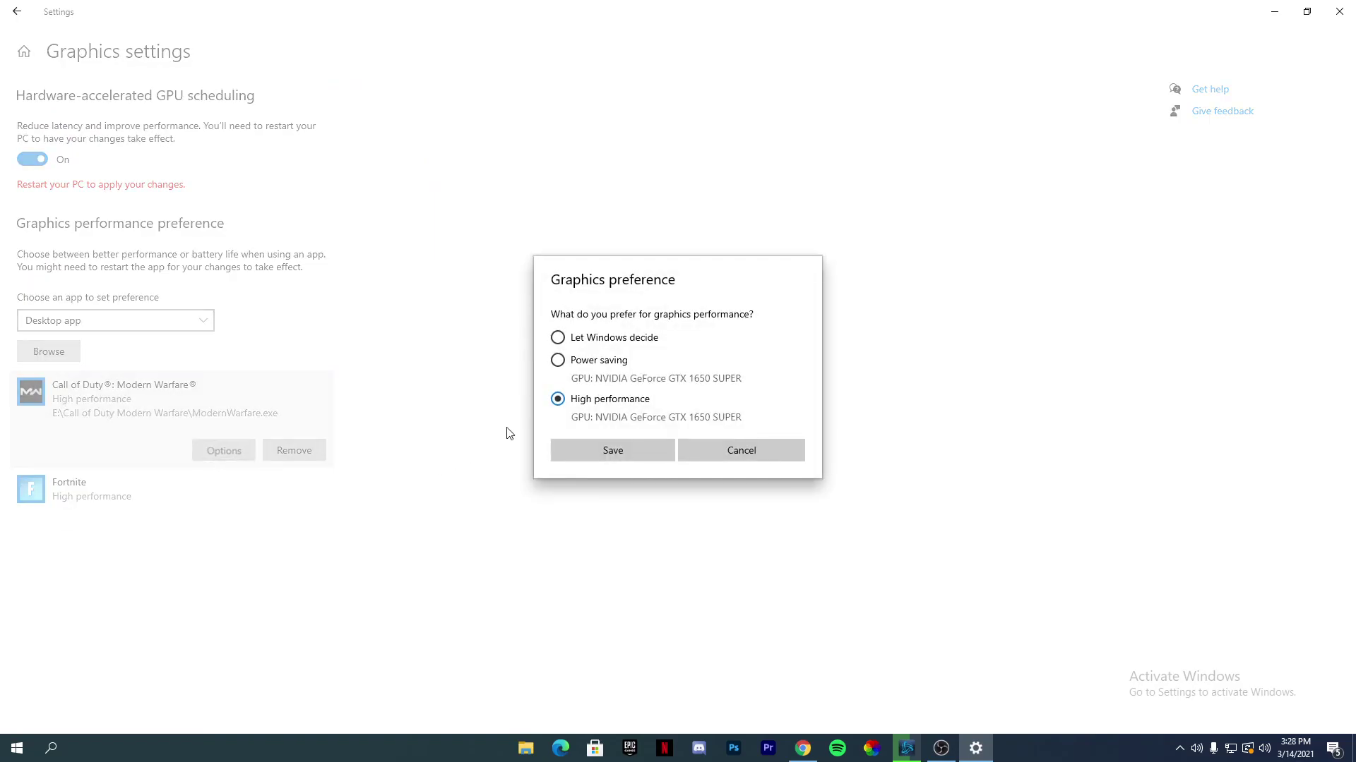
click(613, 449)
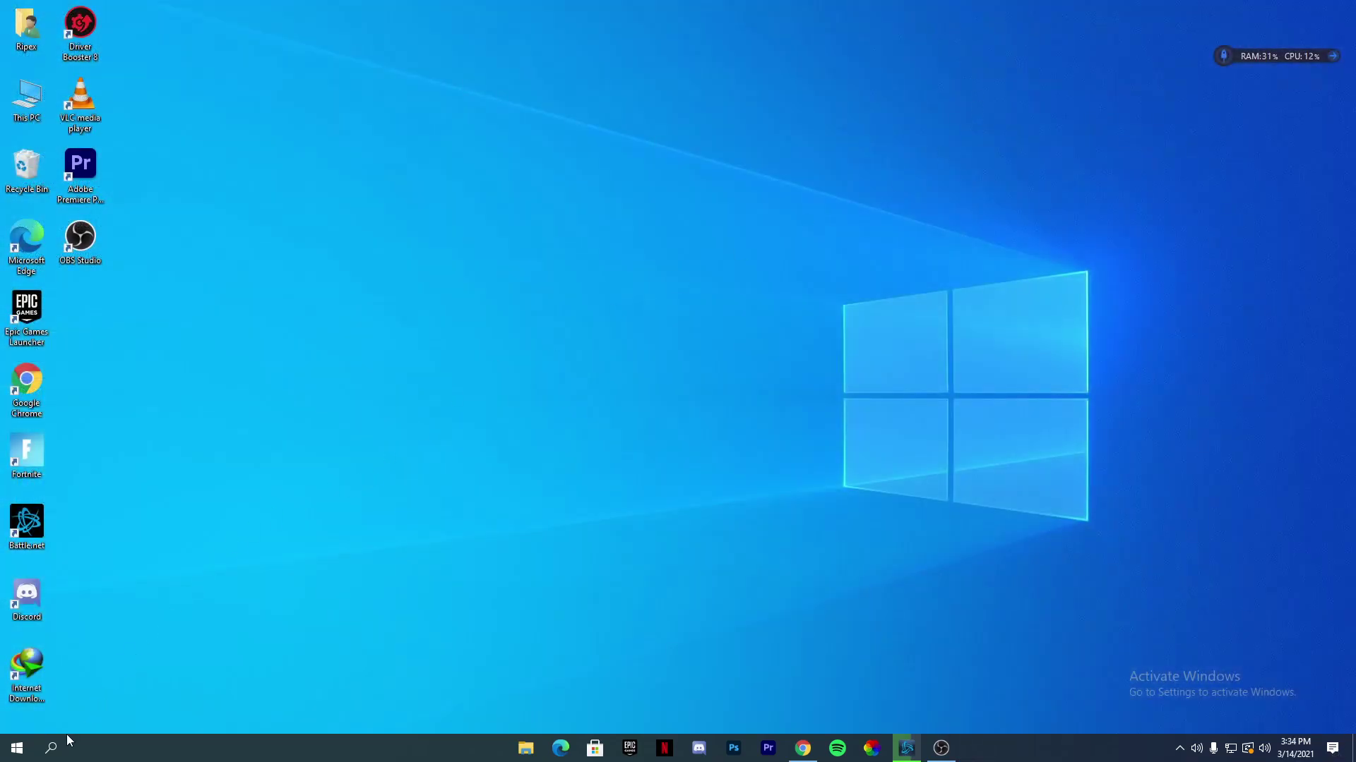
Step: Search Windows for "power opt" and open the Power Options window from the Power & sleep settings
click(55, 747)
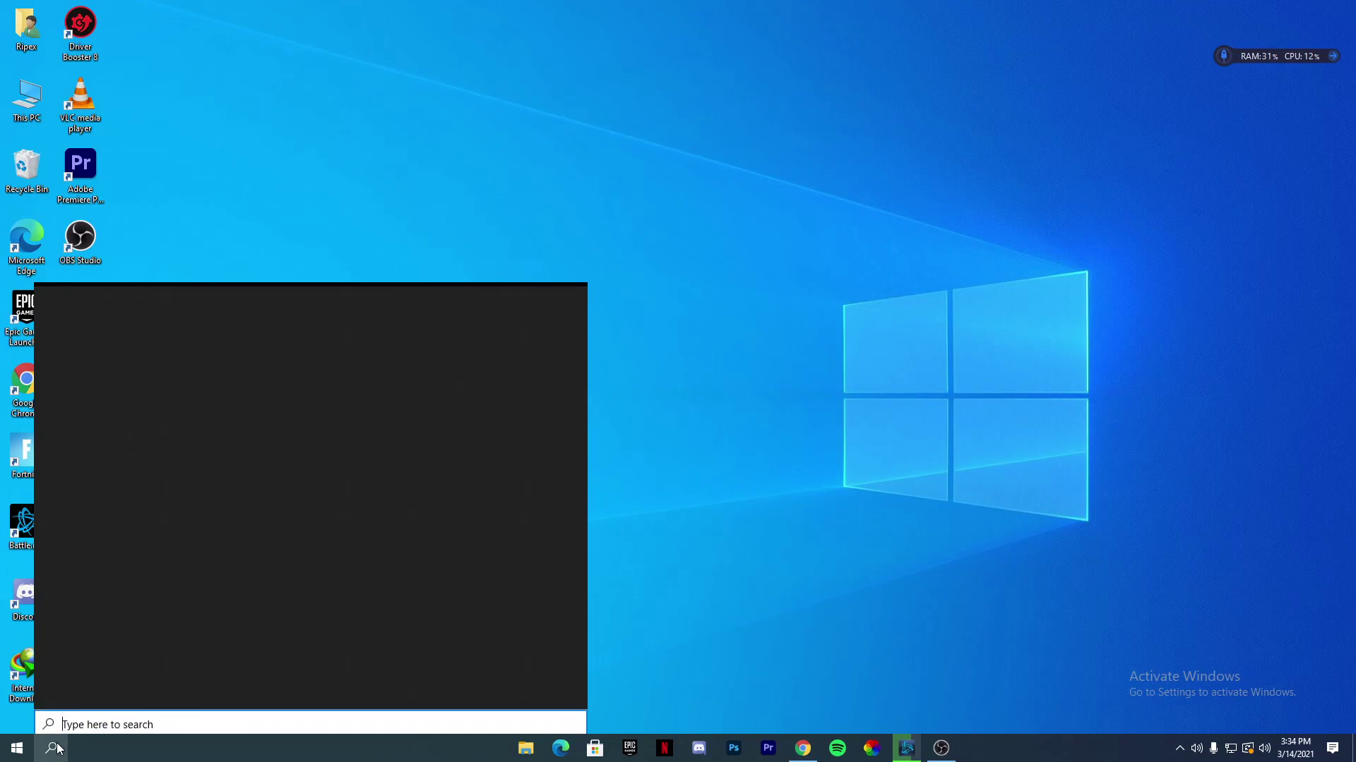
text(po)
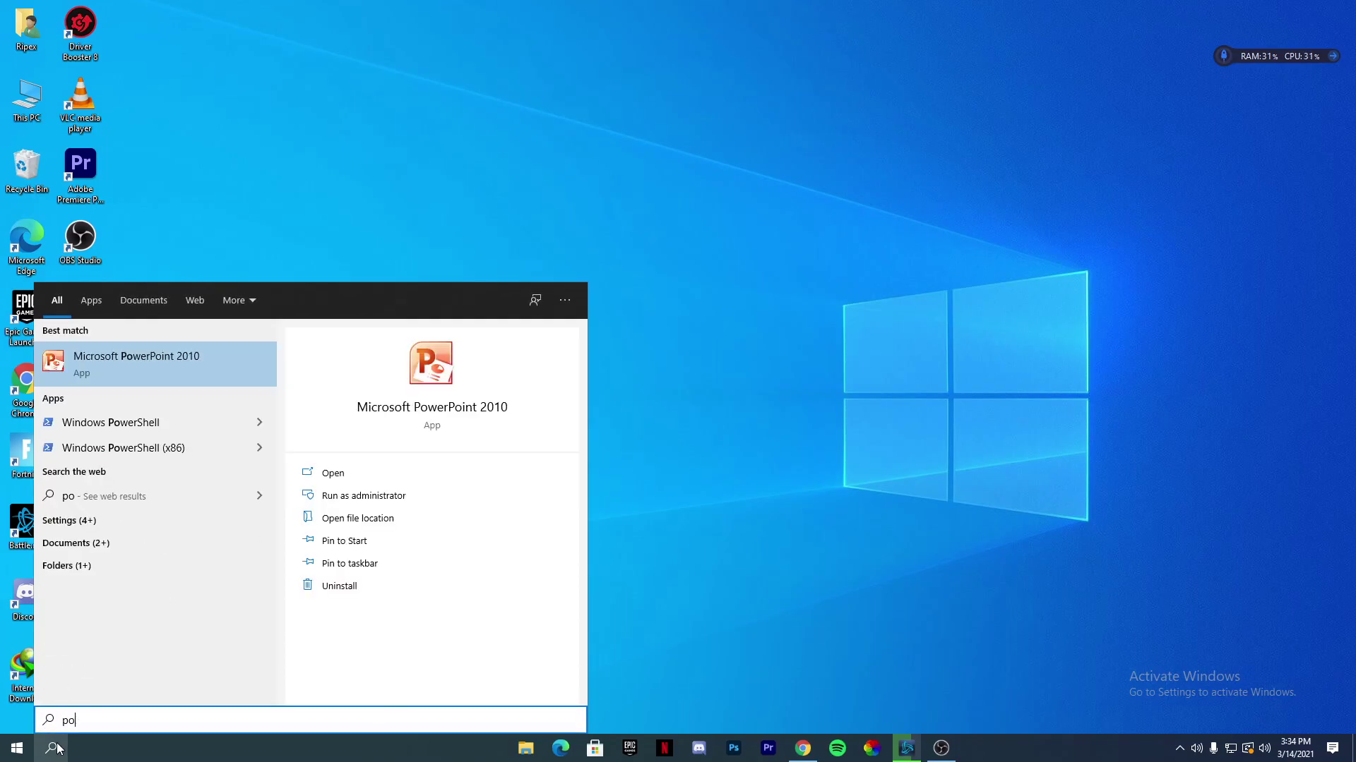
text(wer)
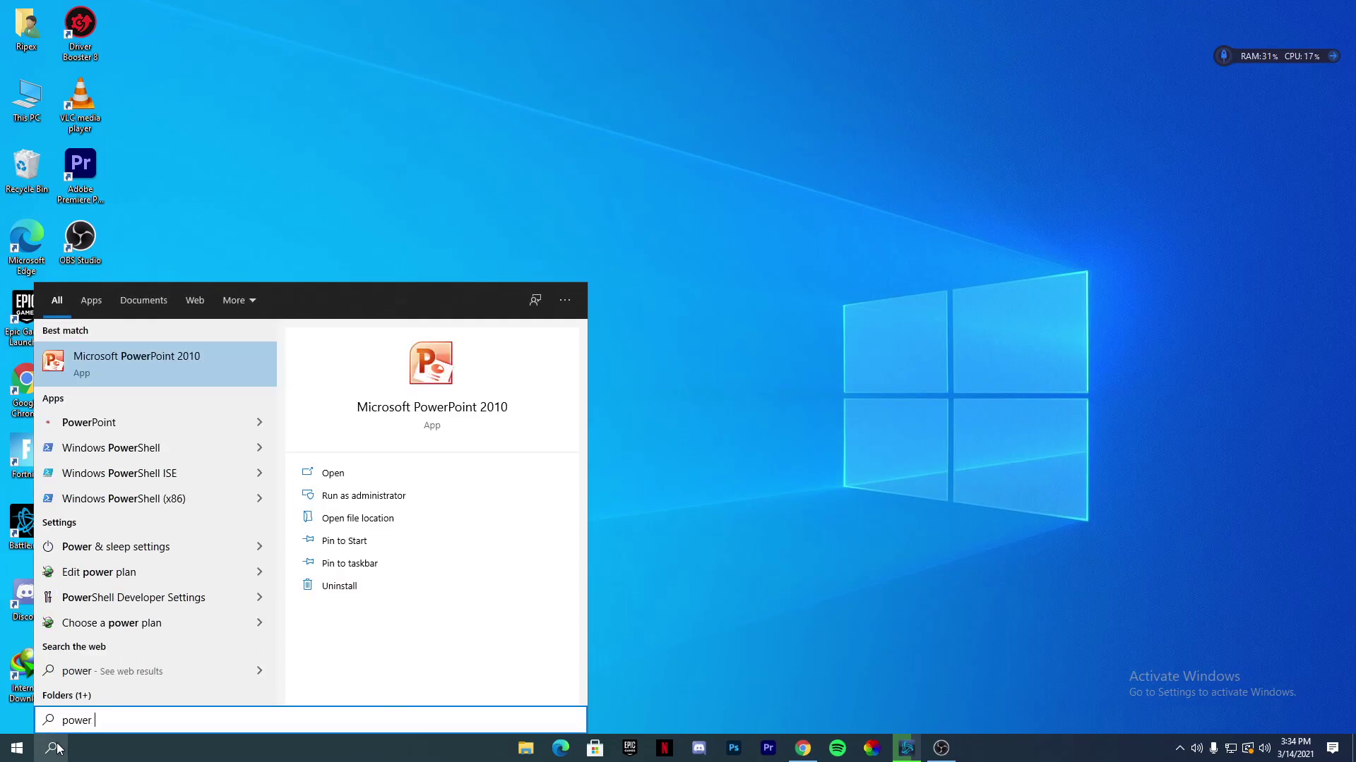
text( opt)
key(Return)
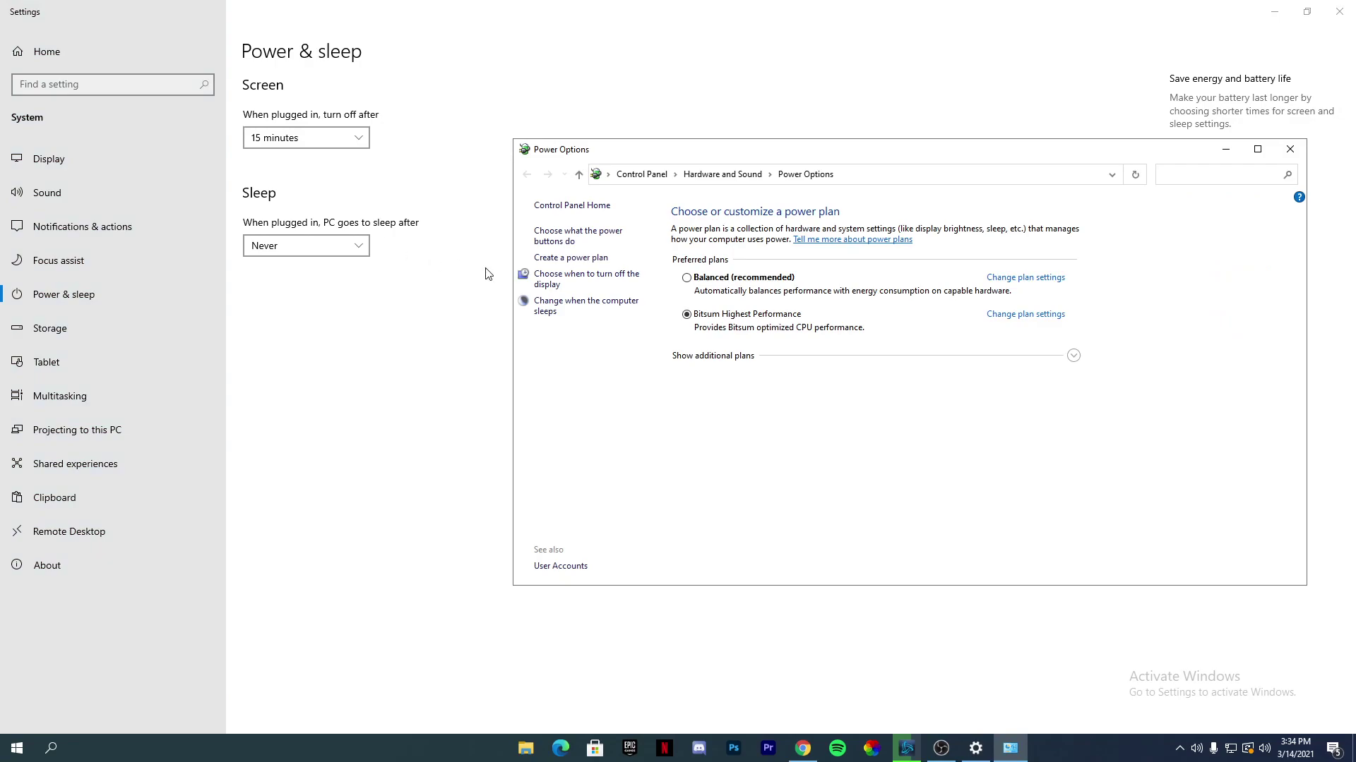
Step: Reveal the additional power plans, activate the High performance plan, and close both Power Options and Settings
click(1073, 355)
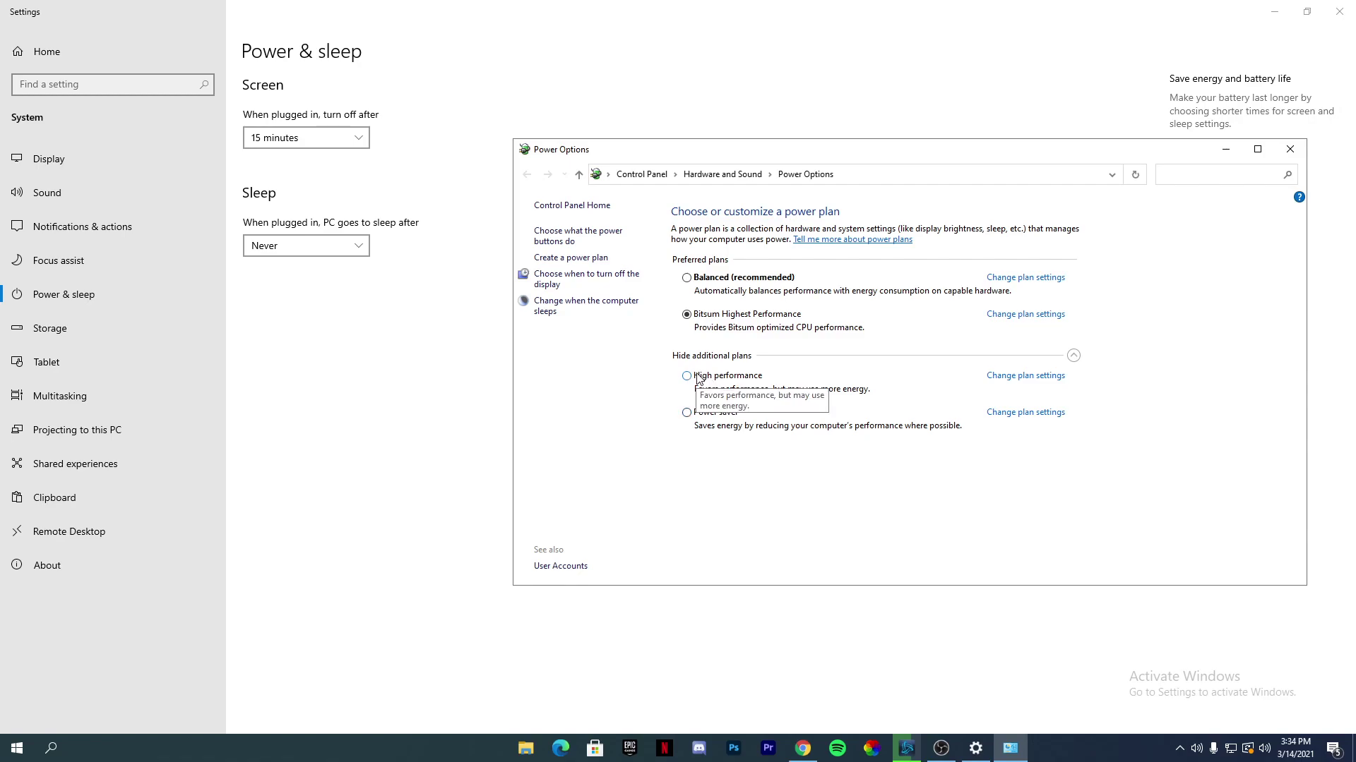
click(687, 376)
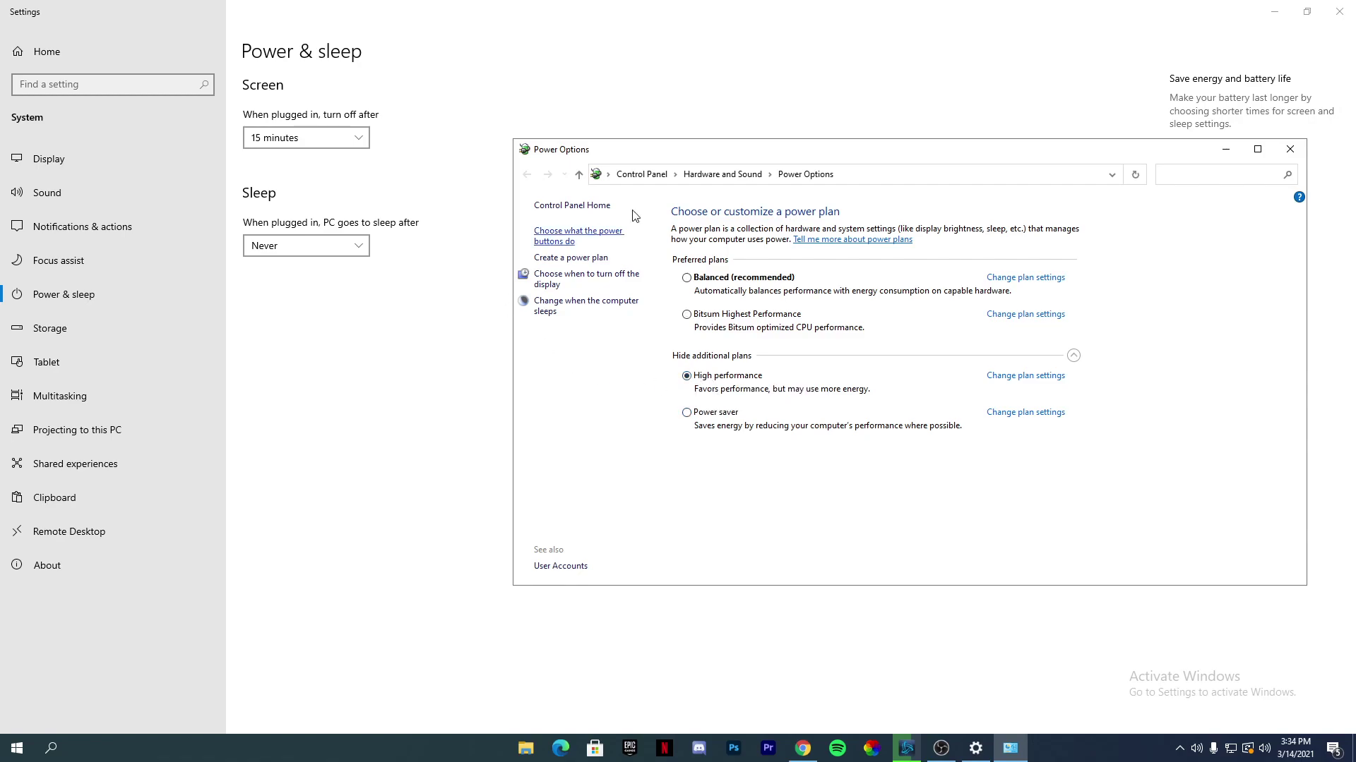
drag(646, 154, 296, 154)
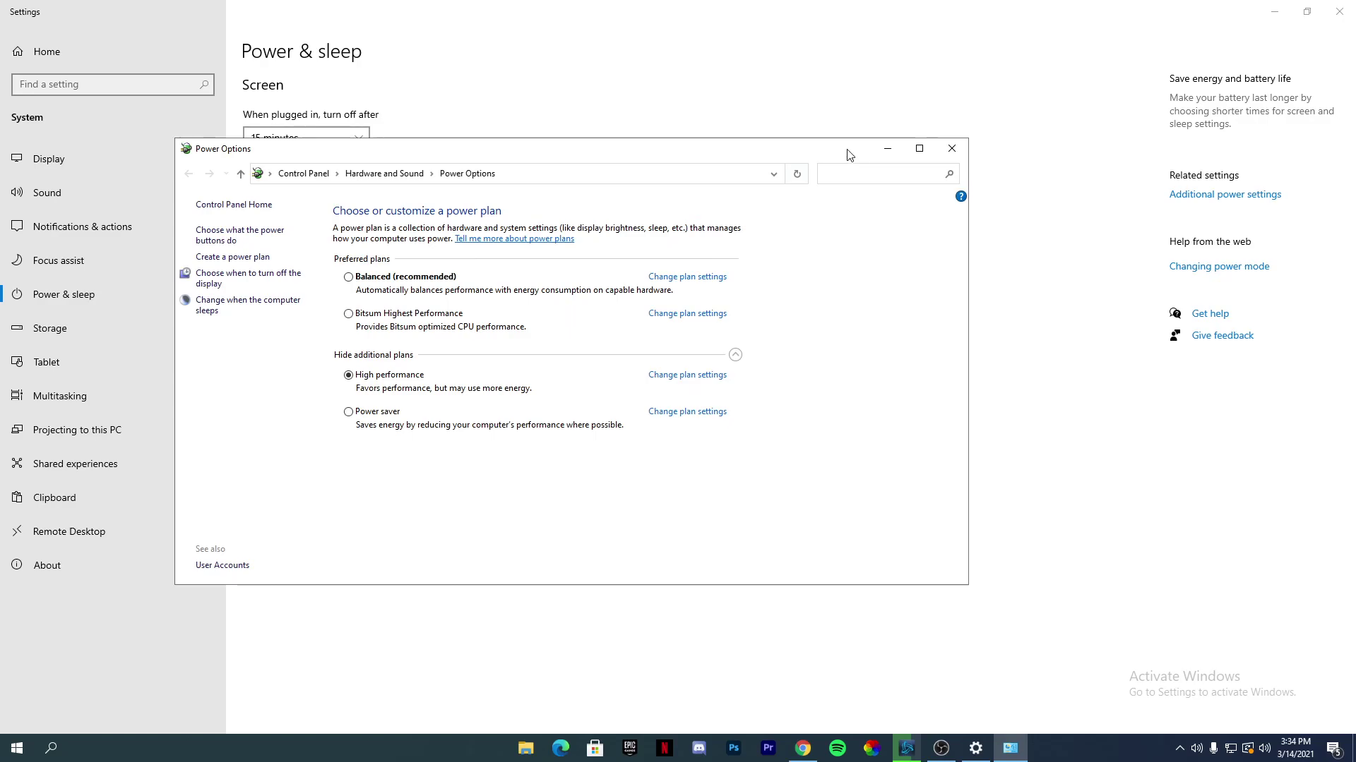
click(952, 149)
click(1332, 9)
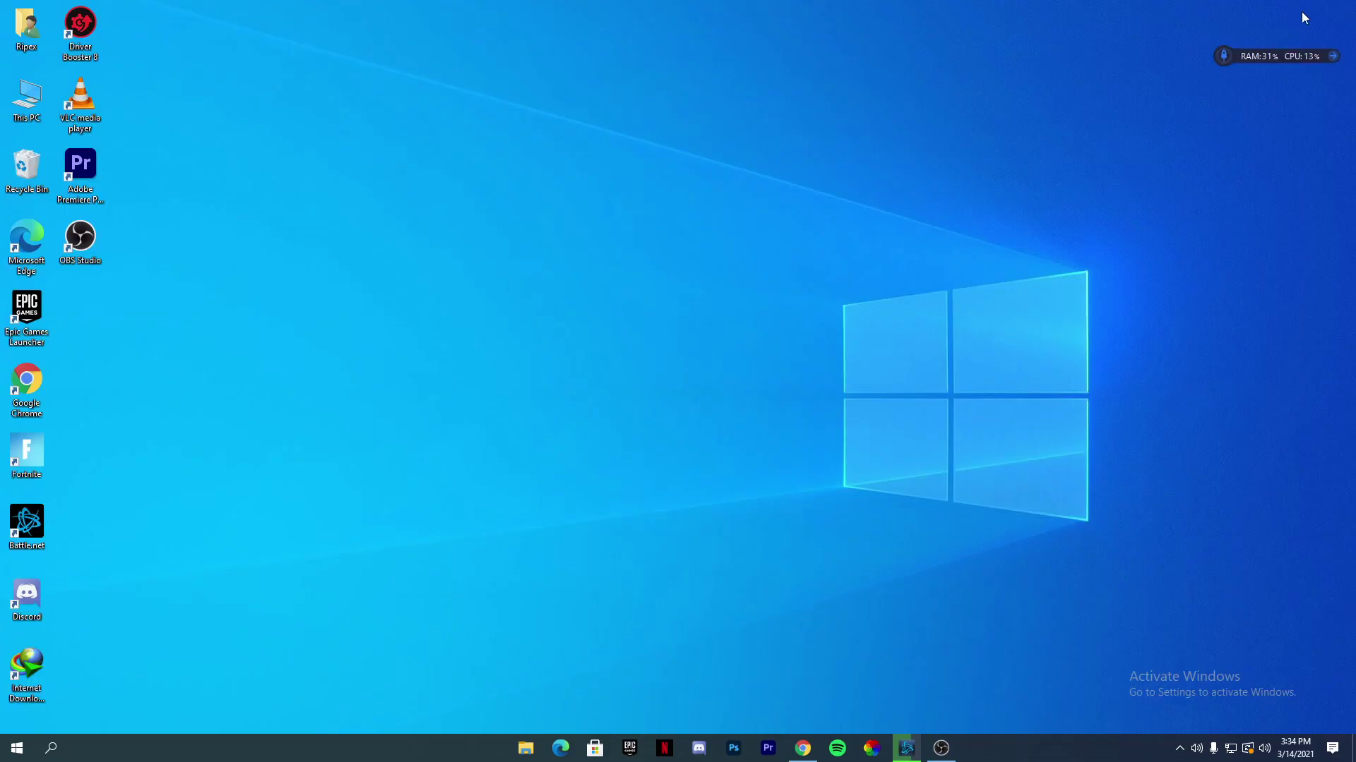